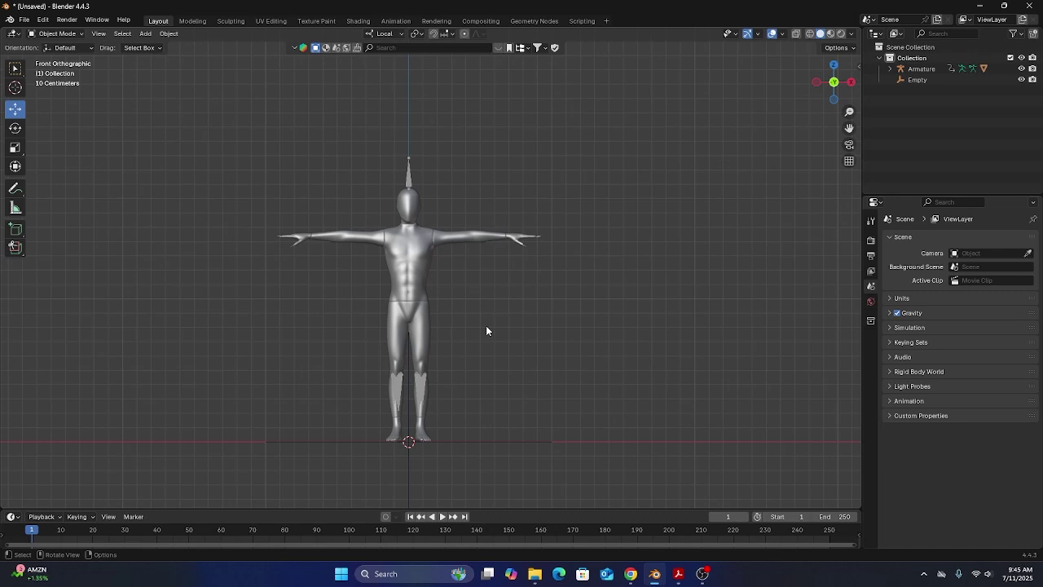
# Add a 2 m mesh plane at the world origin, working in the front view of the mannequin
pyautogui.moveTo(497, 315); pyautogui.dragTo(459, 320, button='middle')
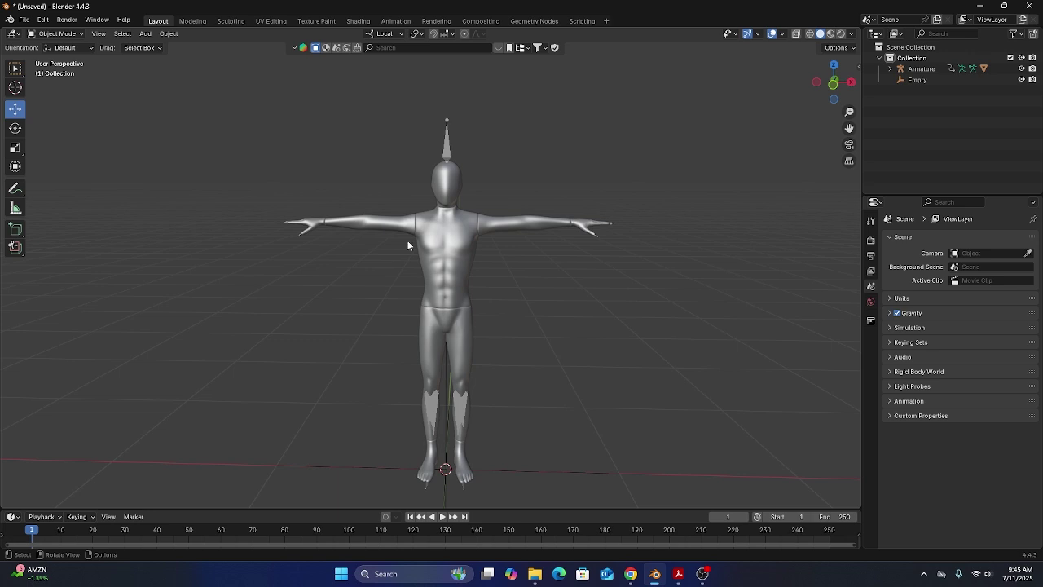
pyautogui.scroll(-1, 560, 311)
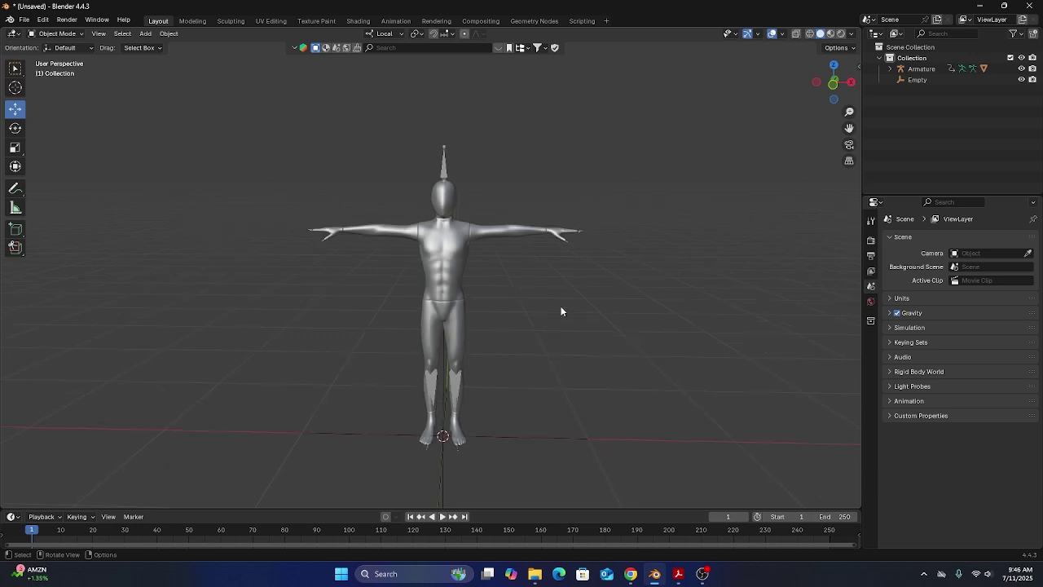
pyautogui.click(829, 80)
pyautogui.scroll(1, 407, 244)
pyautogui.keyDown('shift'); pyautogui.scroll(2, 407, 245); pyautogui.keyUp('shift')
pyautogui.keyDown('shift'); pyautogui.moveTo(518, 315); pyautogui.dragTo(550, 304, button='middle'); pyautogui.keyUp('shift')
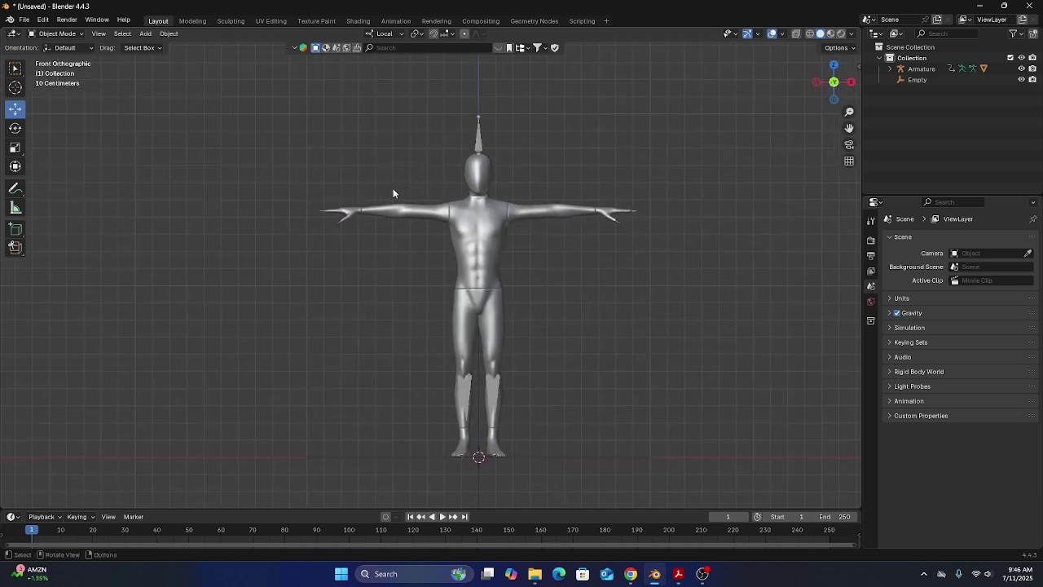
pyautogui.scroll(1, 590, 308)
pyautogui.keyDown('shift'); pyautogui.moveTo(620, 304); pyautogui.dragTo(583, 326, button='middle'); pyautogui.keyUp('shift')
pyautogui.scroll(1, 583, 326)
pyautogui.scroll(-2, 584, 326)
pyautogui.hotkey('shift', 'a')
pyautogui.moveTo(576, 327)
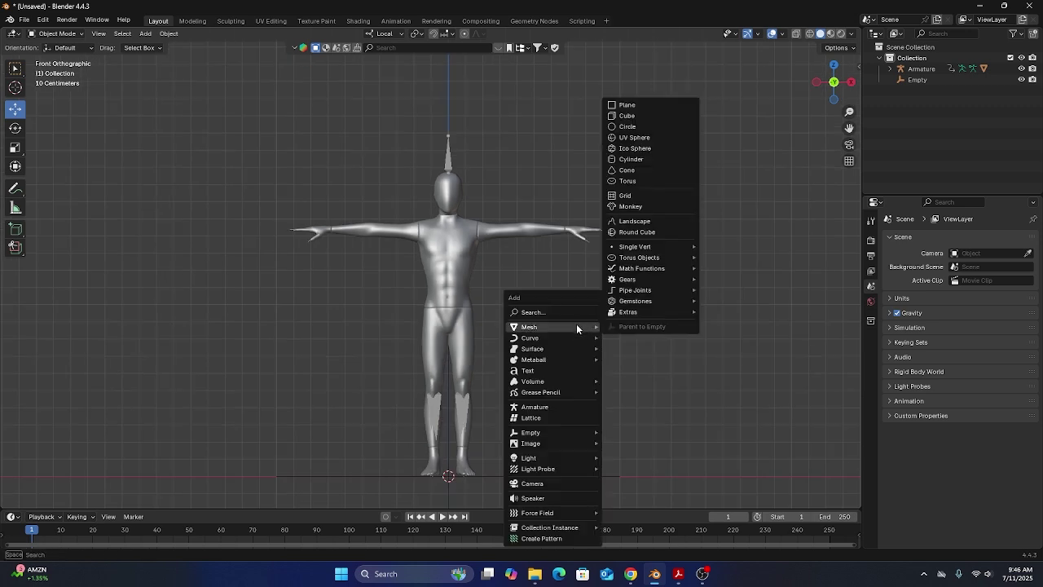
pyautogui.click(642, 104)
# Rotate the plane 90° about its local X axis so it stands upright
pyautogui.press('r')
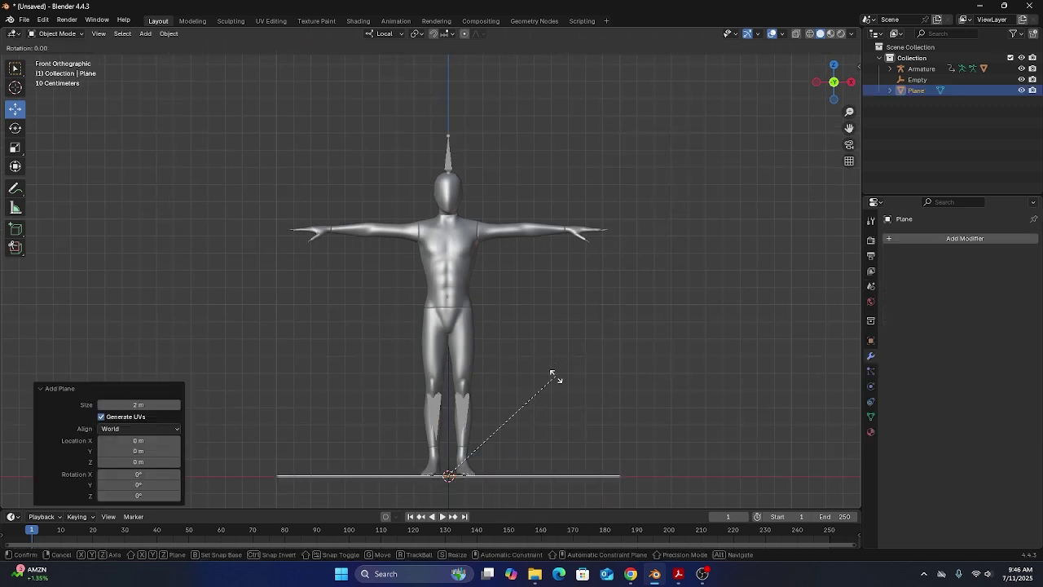
pyautogui.press('Escape')
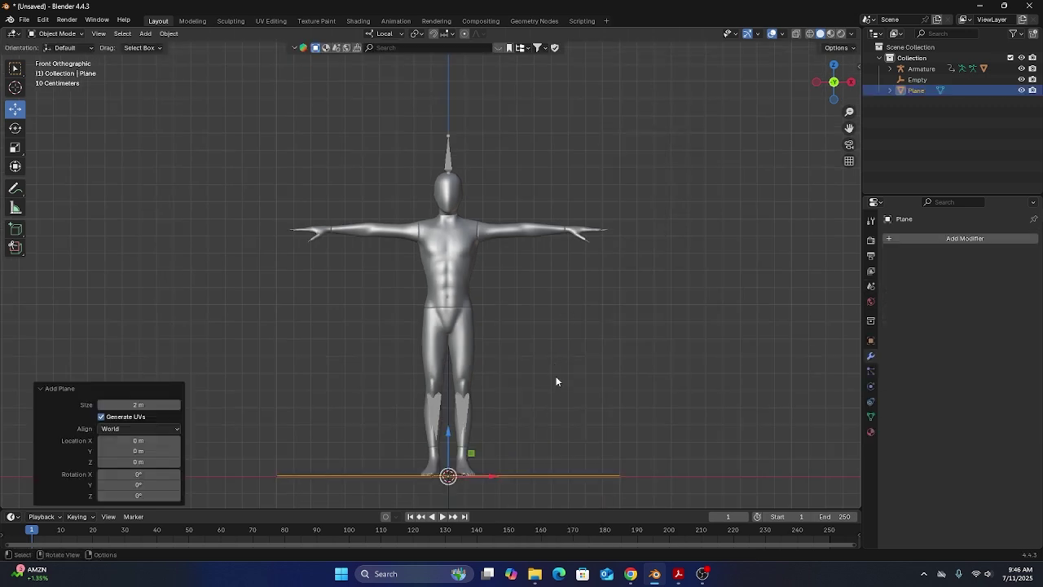
pyautogui.press('r')
pyautogui.press('x')
pyautogui.press('x')
pyautogui.write('90')
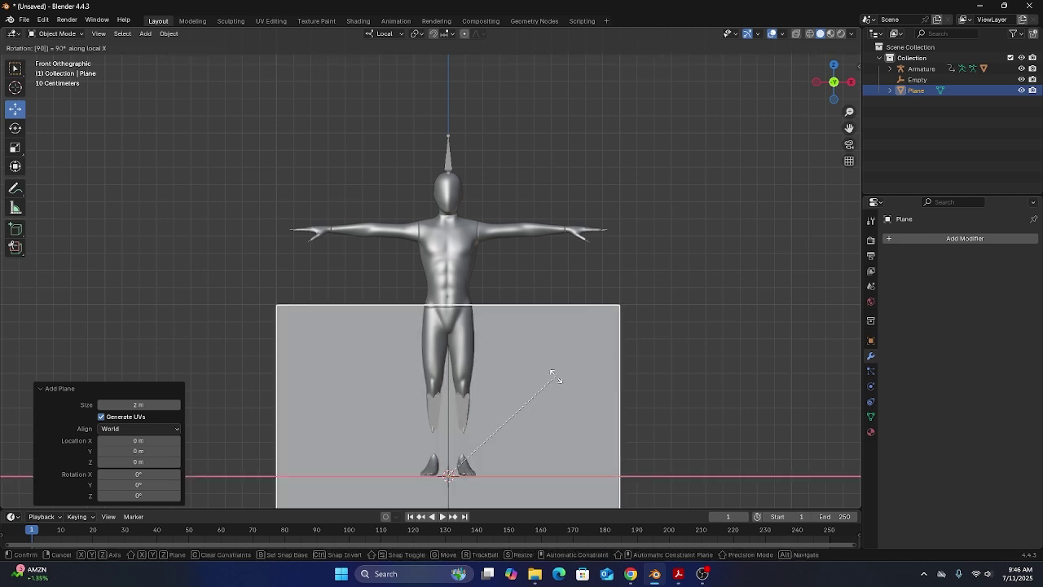
pyautogui.press('Return')
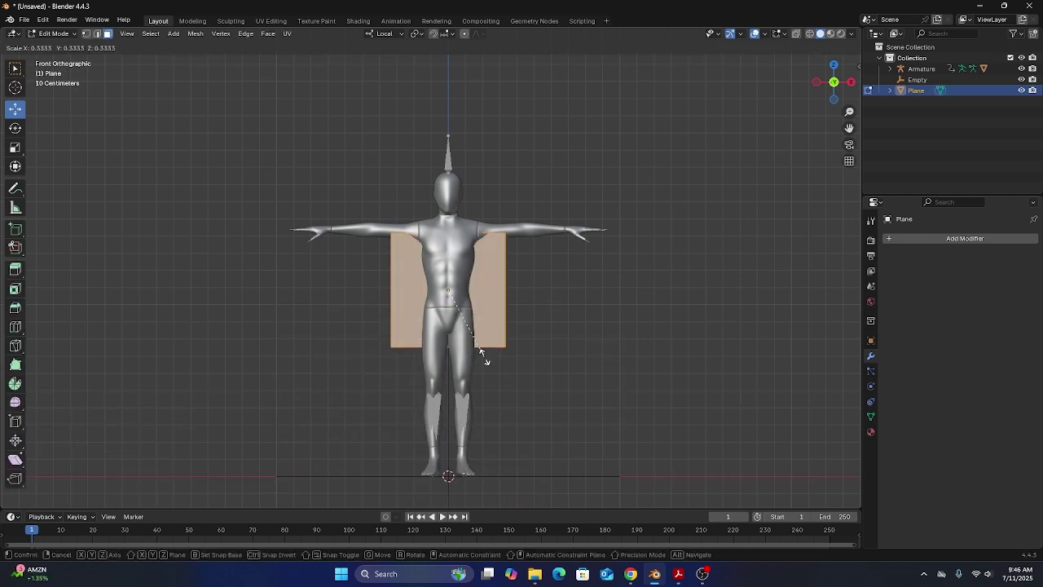
# Scale the plane's face to 0.333 and move it up about 0.209 m along local Y to the torso
pyautogui.click(481, 356)
pyautogui.press('g')
pyautogui.press('y')
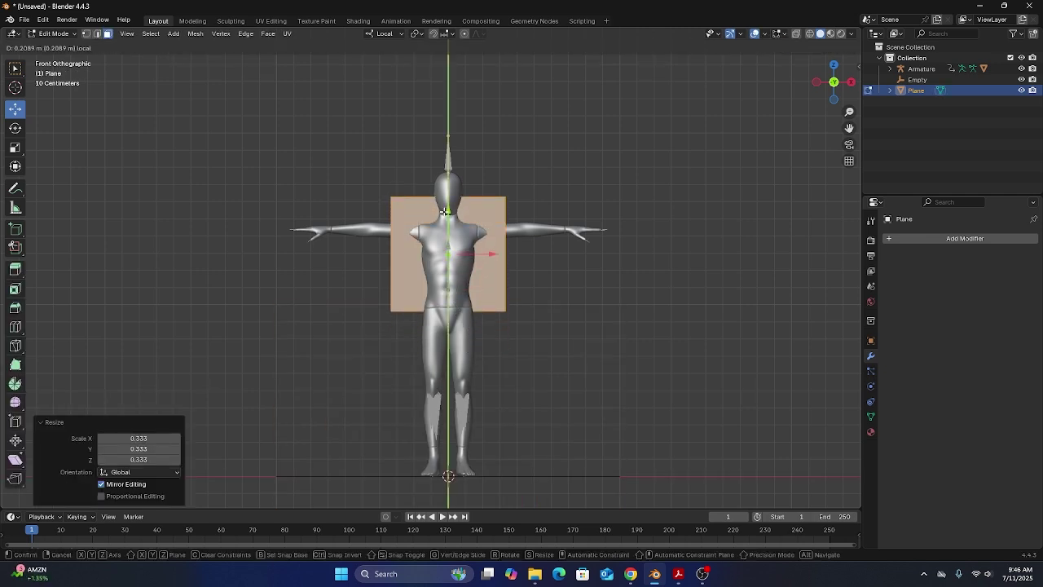
pyautogui.click(444, 212)
pyautogui.scroll(2, 469, 261)
pyautogui.scroll(1, 469, 261)
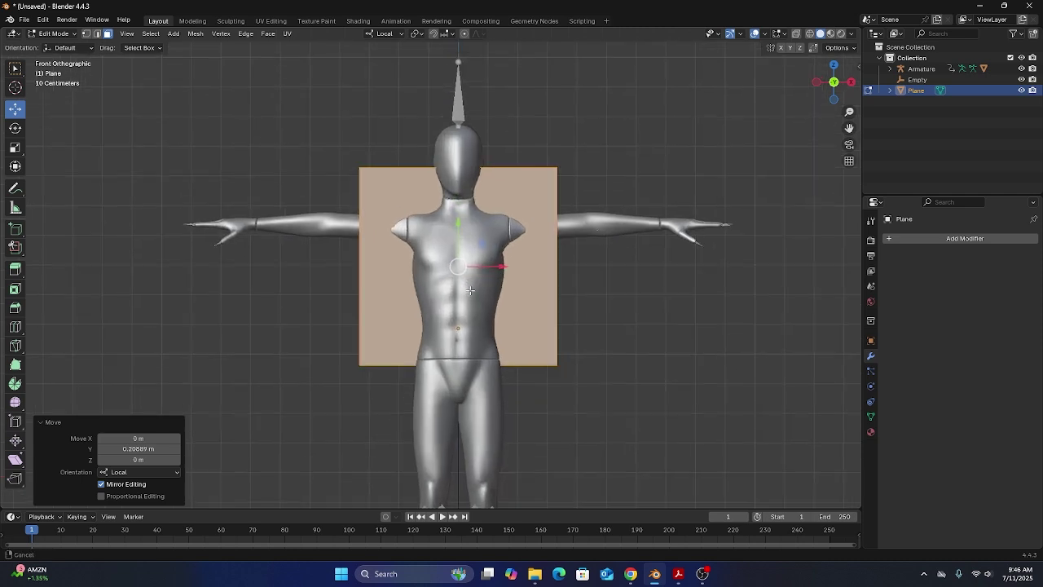
# Cut the plane vertically down the middle with a loop cut and delete the face on the mannequin's right side
pyautogui.click(14, 325)
pyautogui.click(461, 167)
pyautogui.click(15, 67)
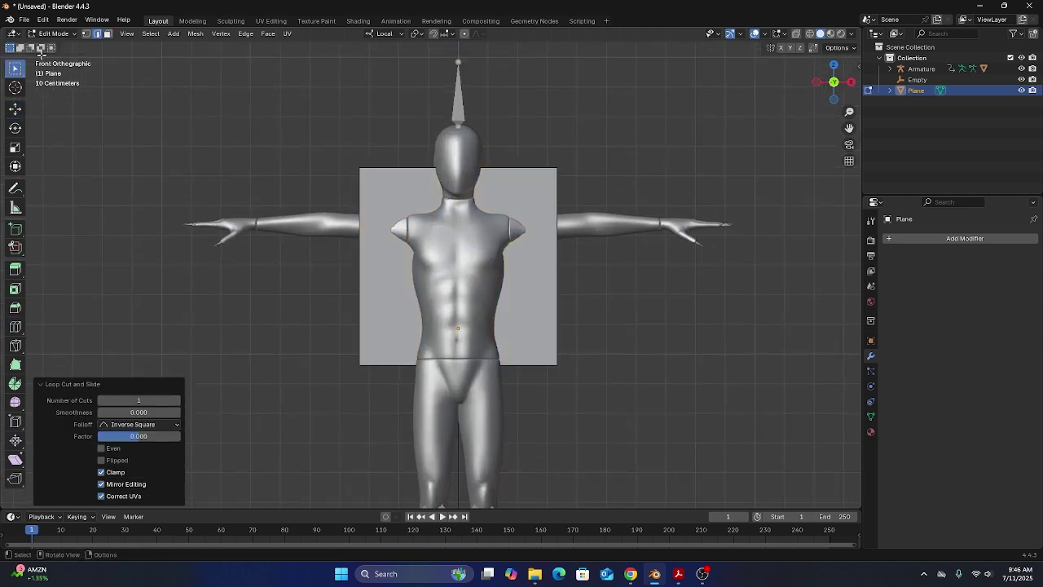
pyautogui.click(376, 196)
pyautogui.press('x')
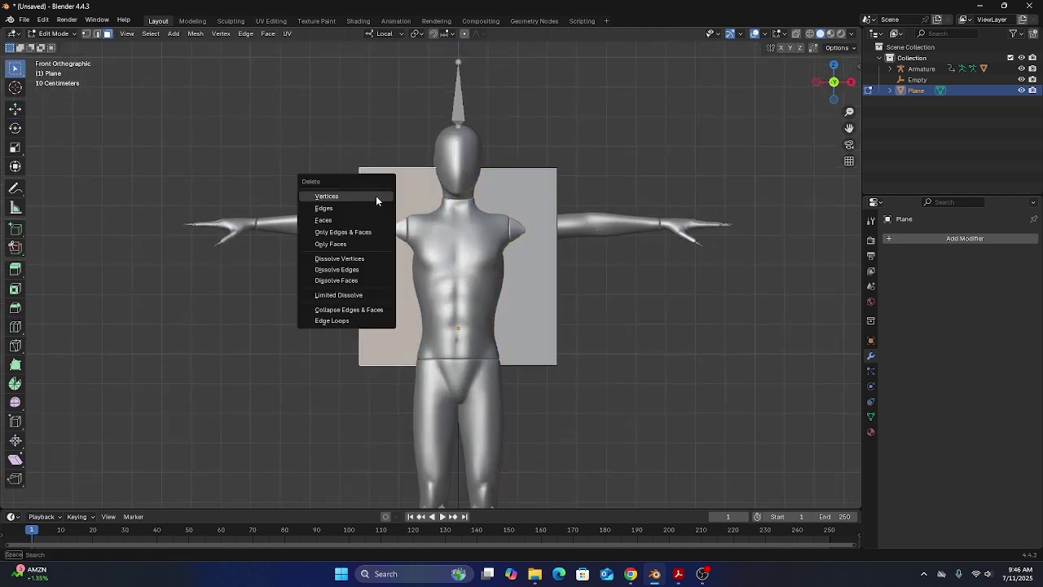
pyautogui.click(364, 220)
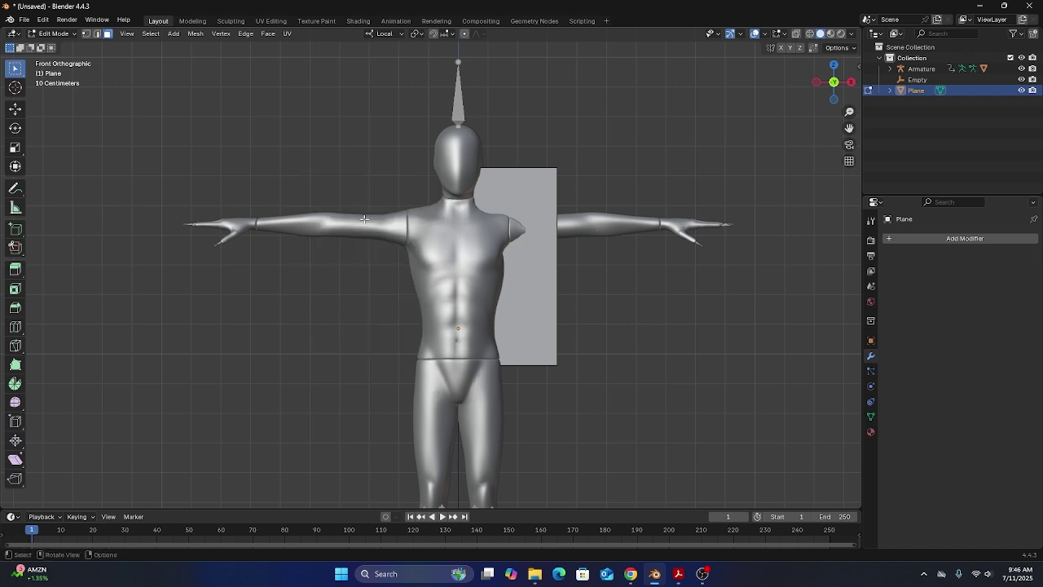
# Move the remaining half plane about 0.194 m along local Z so it sits in front of the mannequin
pyautogui.click(851, 82)
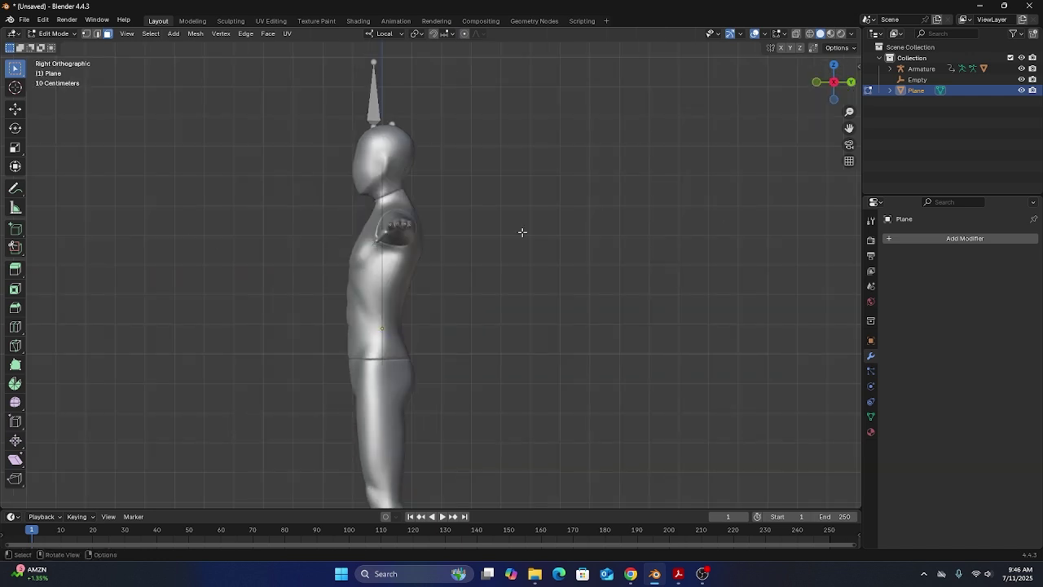
pyautogui.click(16, 109)
pyautogui.moveTo(344, 269); pyautogui.dragTo(281, 267)
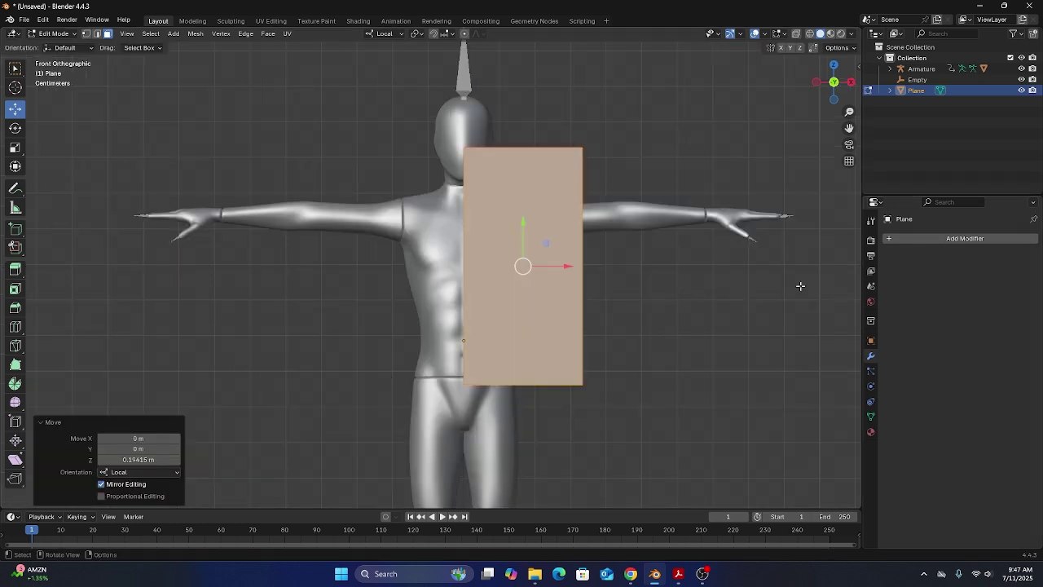
pyautogui.press('Tab')
# Add an empty at the world origin and give the half plane an X-axis Mirror modifier using it as mirror object
pyautogui.hotkey('shift', 'a')
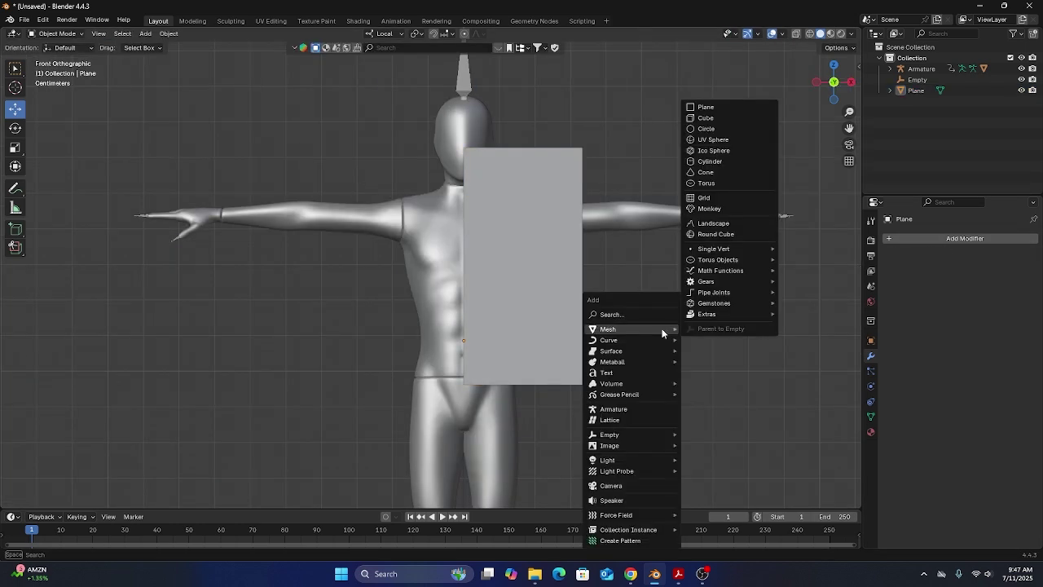
pyautogui.click(711, 348)
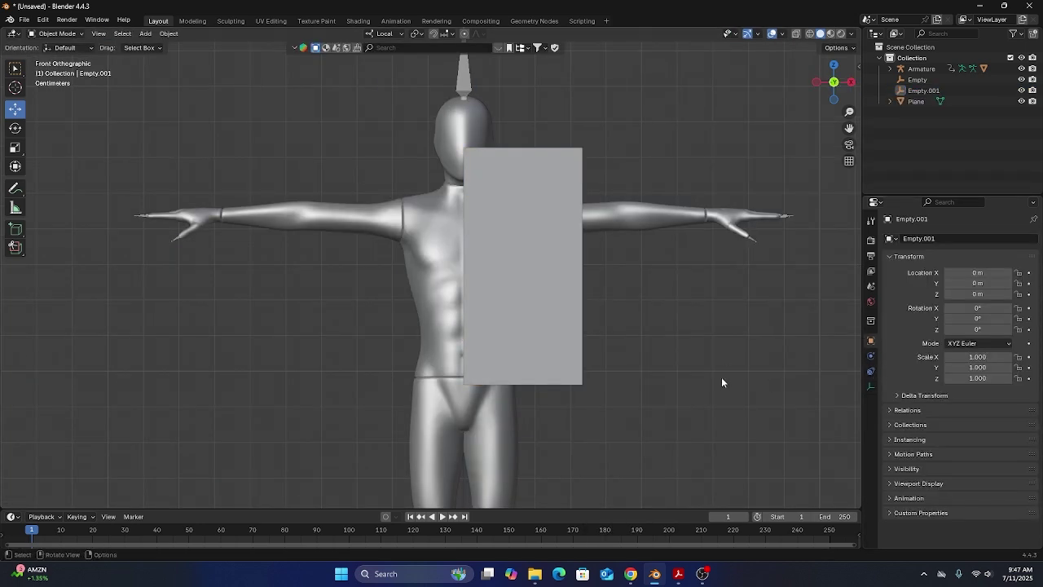
pyautogui.click(565, 364)
pyautogui.click(918, 238)
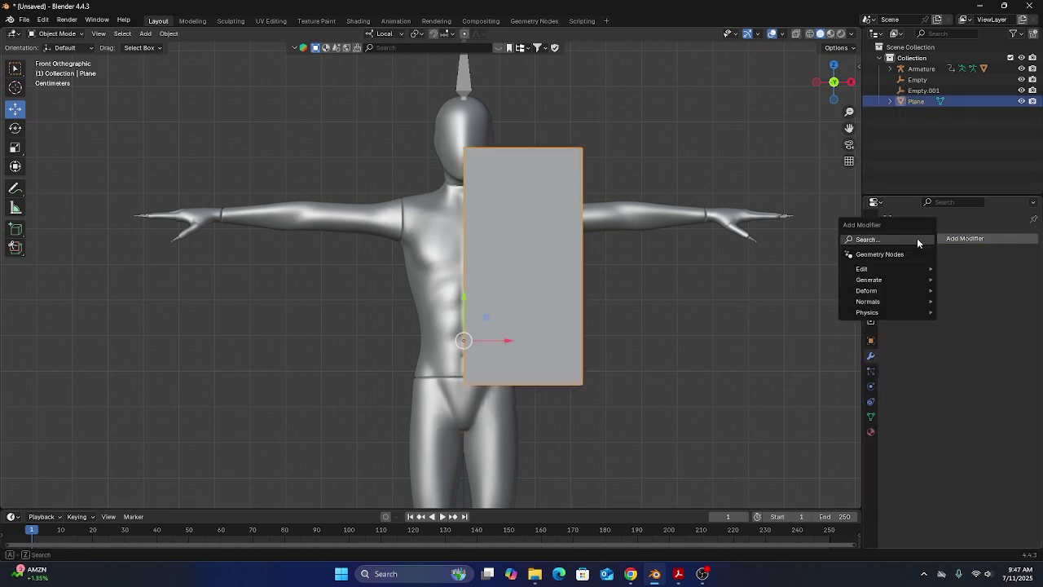
pyautogui.click(917, 239)
pyautogui.click(866, 279)
pyautogui.click(970, 313)
pyautogui.click(942, 360)
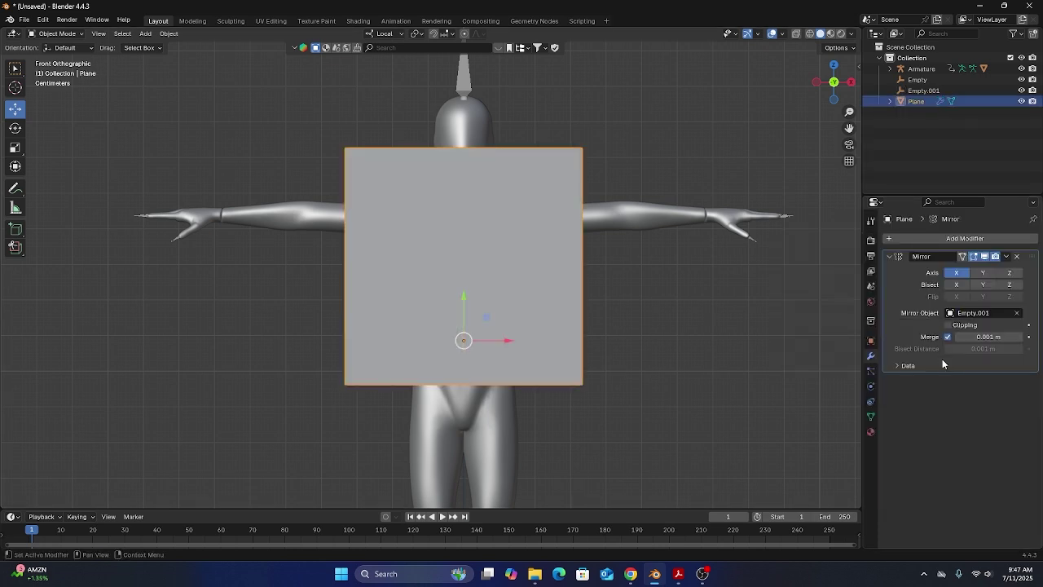
pyautogui.press('Tab')
pyautogui.hotkey('alt', 'a')
pyautogui.press('2')
pyautogui.click(582, 263)
pyautogui.press('g')
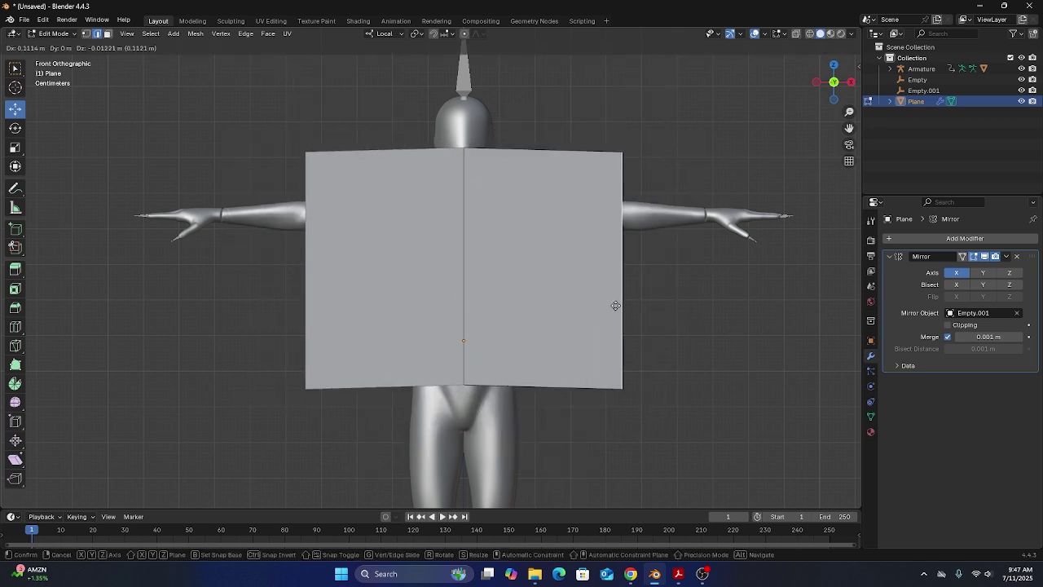
pyautogui.rightClick(614, 304)
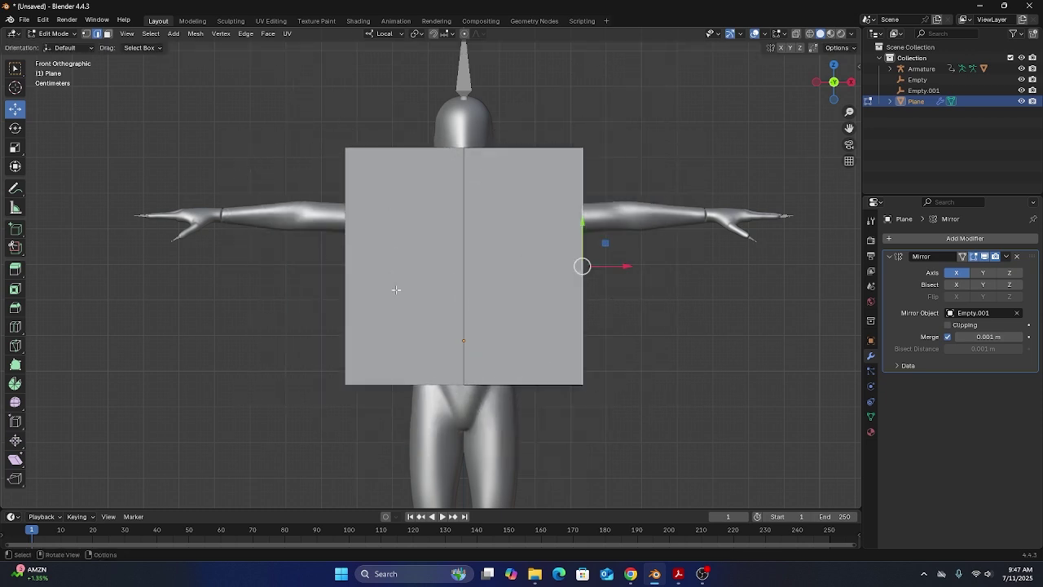
# Add a Subdivision modifier to the plane, set it to Simple with 3 viewport levels, and apply it
pyautogui.click(930, 241)
pyautogui.click(930, 242)
pyautogui.click(866, 270)
pyautogui.click(994, 396)
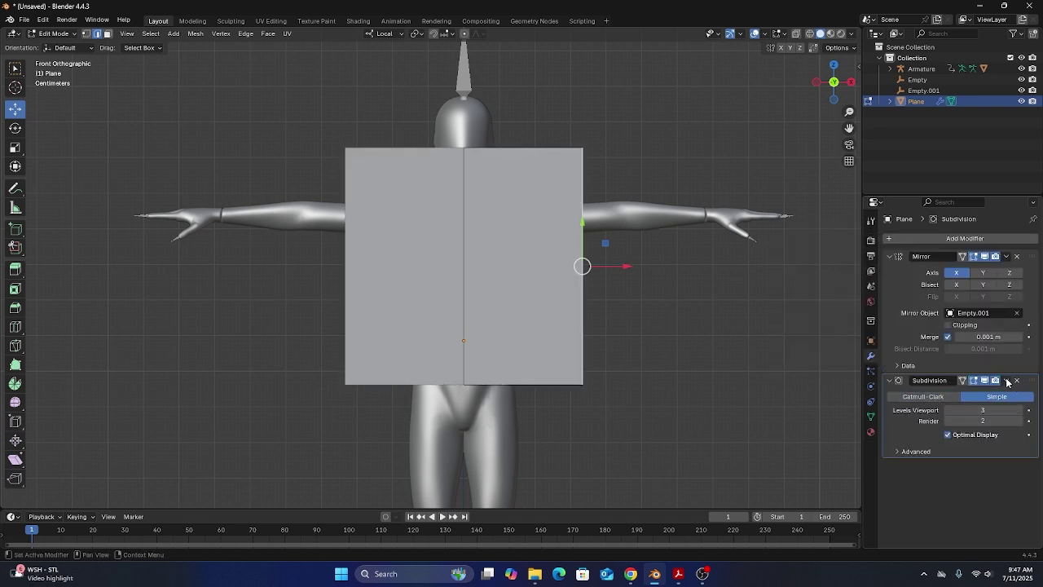
pyautogui.click(1007, 380)
pyautogui.press('Tab')
pyautogui.hotkey('ctrl', 'a')
pyautogui.press('Tab')
pyautogui.scroll(1, 491, 175)
pyautogui.scroll(-1, 493, 171)
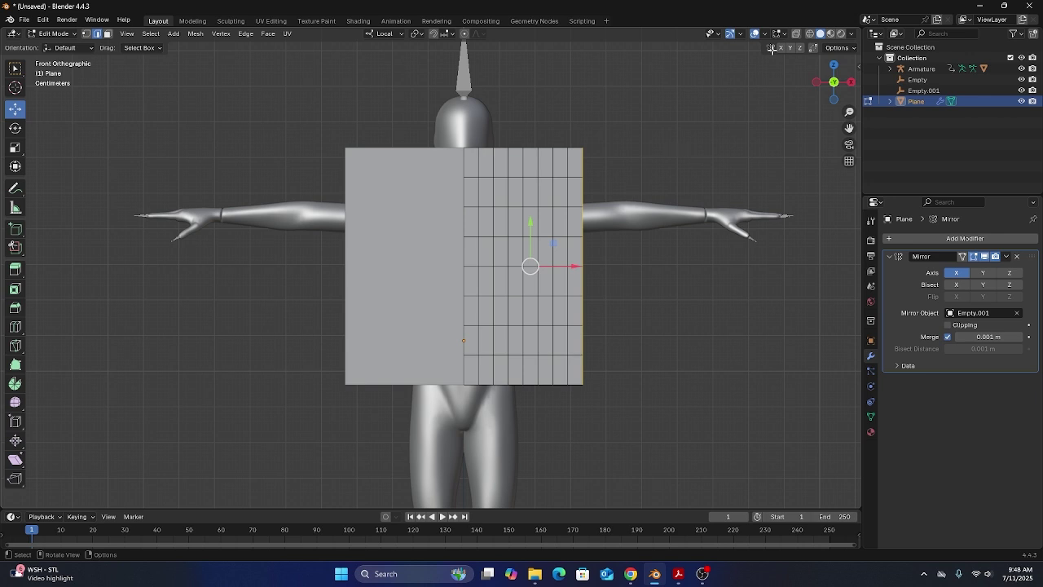
# Delete the outer faces below the sleeve and the two top faces at the neck to form a T-shirt outline
pyautogui.hotkey('alt', 'z')
pyautogui.moveTo(621, 434); pyautogui.dragTo(530, 254)
pyautogui.hotkey('alt', 'z')
pyautogui.press('x')
pyautogui.click(530, 256)
pyautogui.click(479, 163)
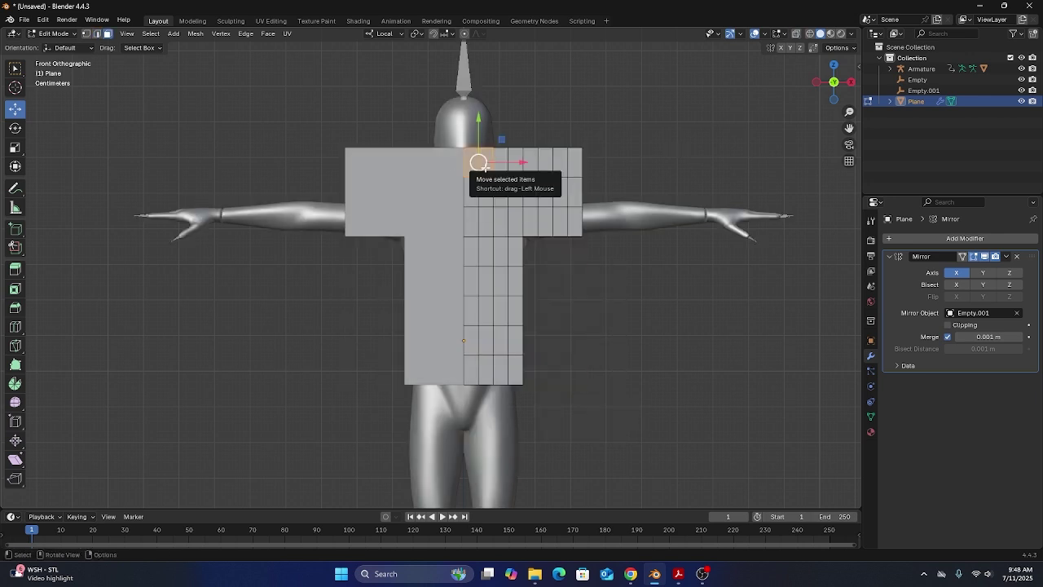
pyautogui.press('x')
pyautogui.click(483, 167)
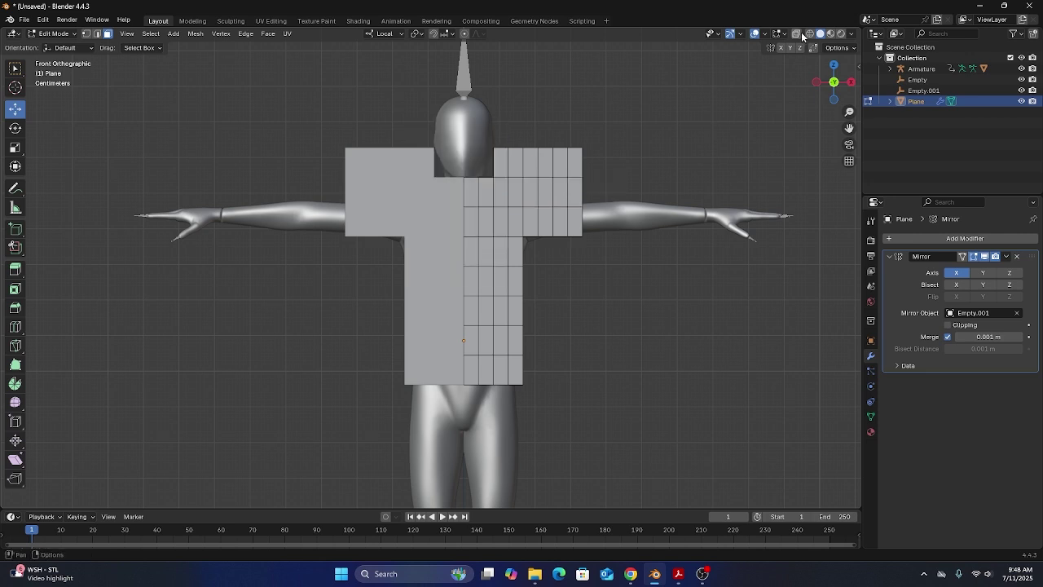
# With X-ray on, adjust the shirt's edge rows and torso side to follow the mannequin's shoulders, chest and underarms
pyautogui.click(797, 34)
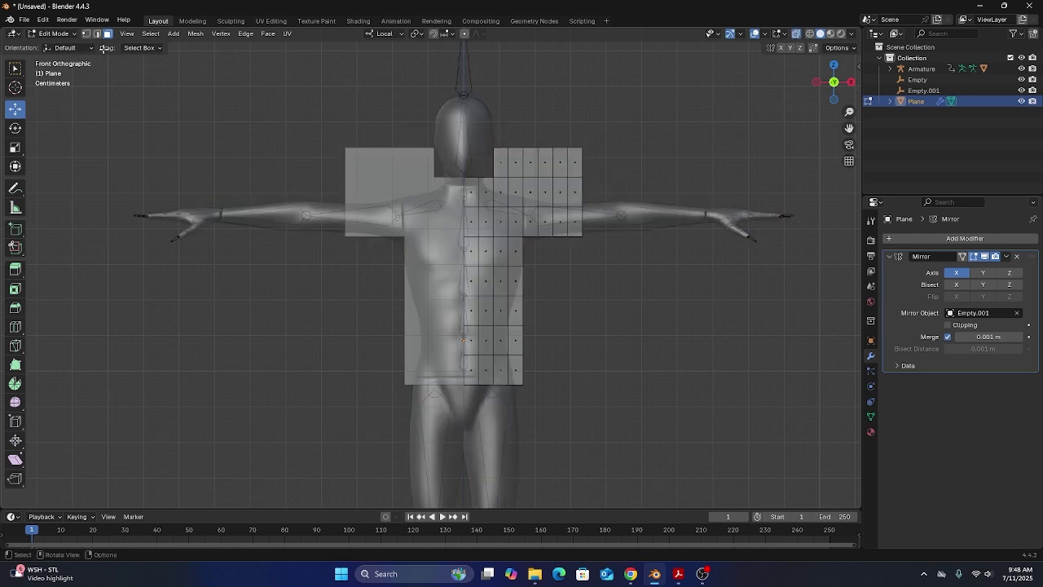
pyautogui.click(97, 34)
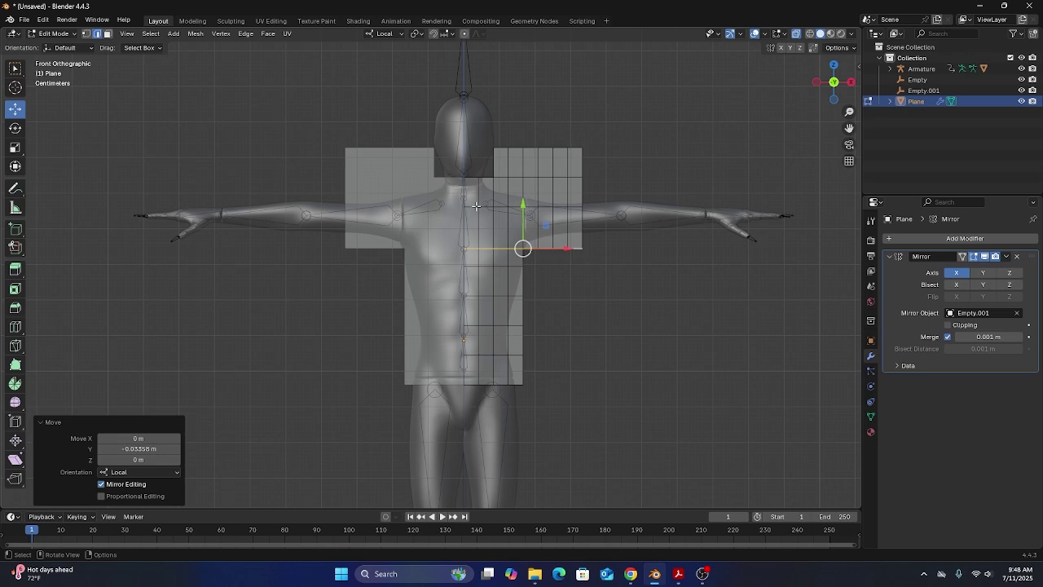
pyautogui.click(476, 207)
pyautogui.keyDown('ctrl'); pyautogui.click(574, 206); pyautogui.keyUp('ctrl')
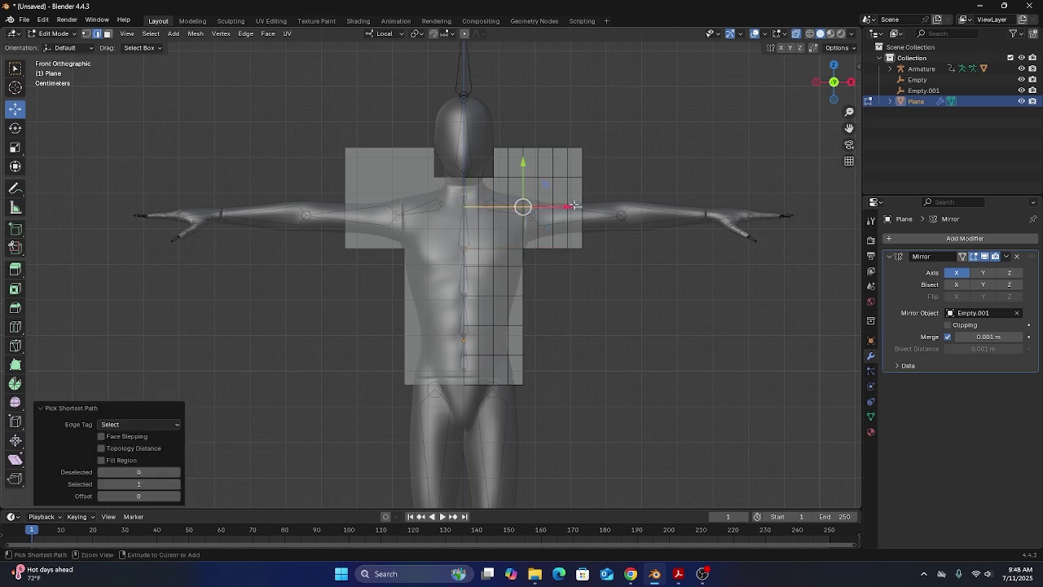
pyautogui.moveTo(523, 167); pyautogui.dragTo(525, 177)
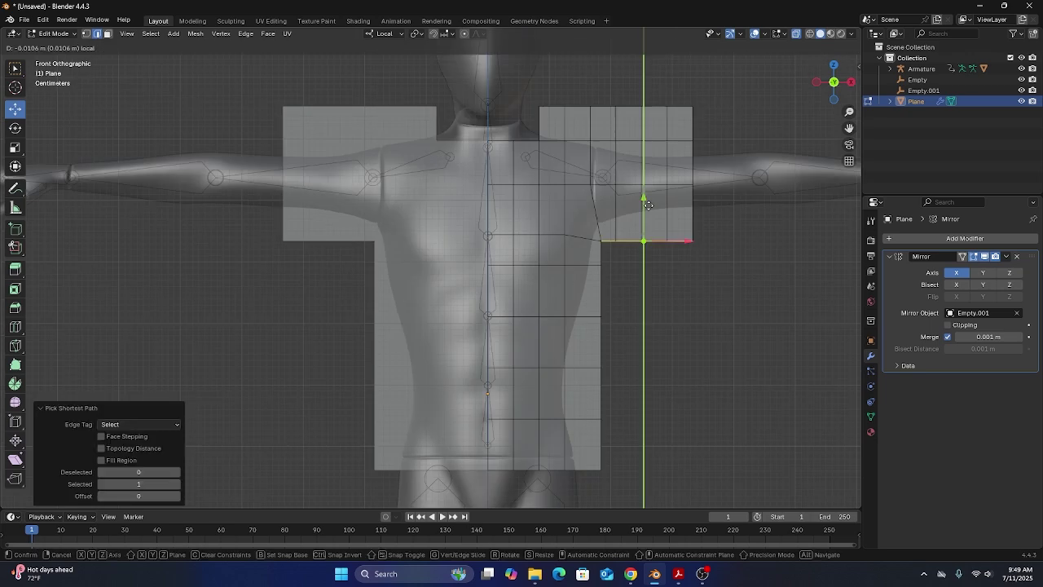
pyautogui.moveTo(643, 198); pyautogui.dragTo(643, 200)
pyautogui.click(675, 282)
pyautogui.scroll(-3, 676, 282)
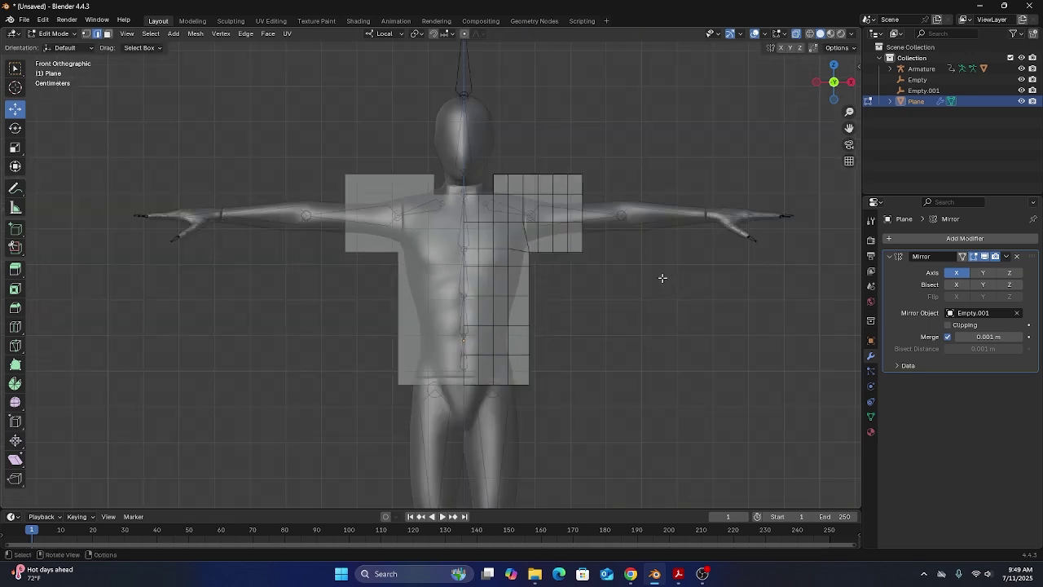
# Turn off X-ray and extrude all the shirt faces about 0.437 m backward past the mannequin's body
pyautogui.moveTo(698, 293); pyautogui.dragTo(569, 348, button='middle')
pyautogui.press('Tab')
pyautogui.scroll(-2, 629, 307)
pyautogui.hotkey('alt', 'z')
pyautogui.scroll(2, 473, 339)
pyautogui.press('Tab')
pyautogui.moveTo(449, 330); pyautogui.dragTo(497, 347, button='middle')
pyautogui.press('a')
pyautogui.press('e')
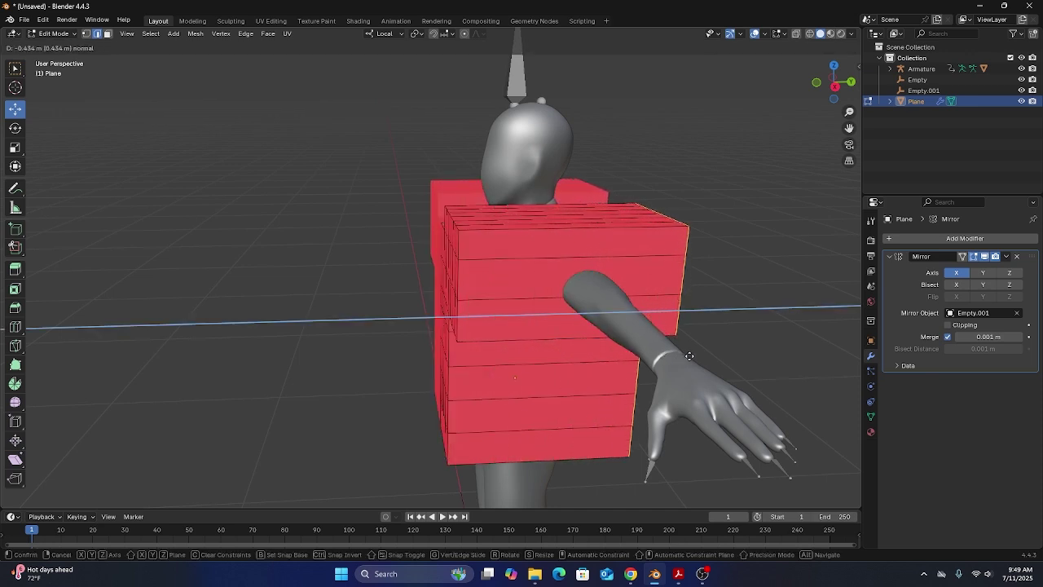
pyautogui.click(678, 358)
# Check the Face Orientation setting in the viewport overlays and inspect the orientation of the extruded shirt's faces
pyautogui.moveTo(678, 357); pyautogui.dragTo(602, 193, button='middle')
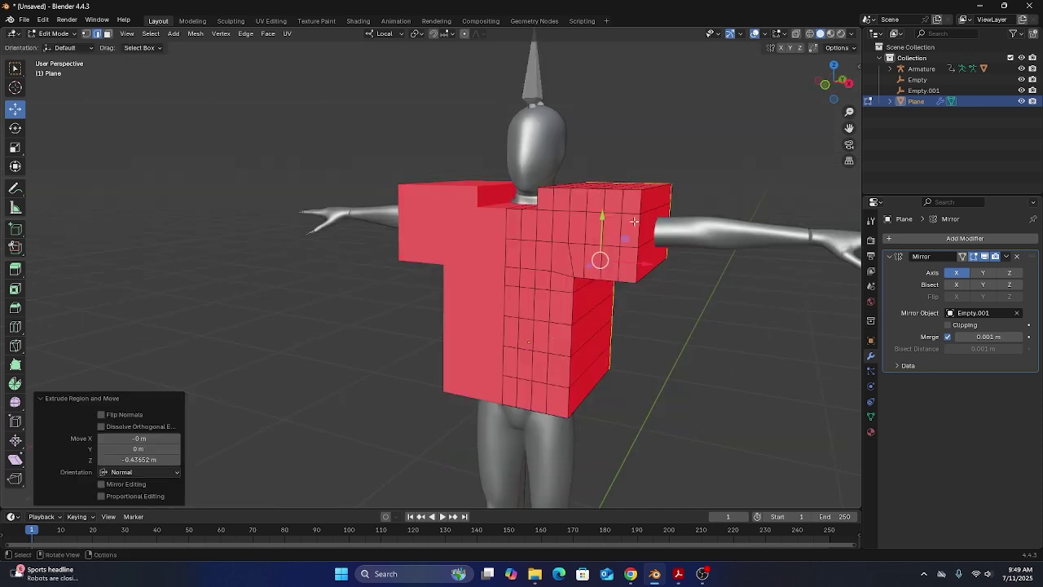
pyautogui.moveTo(691, 303); pyautogui.dragTo(485, 291, button='middle')
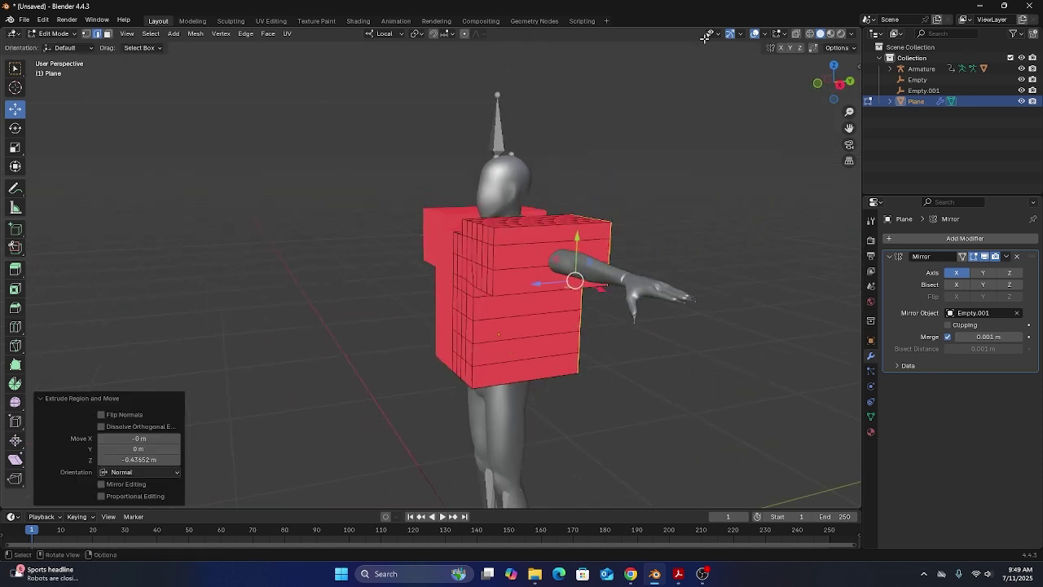
pyautogui.click(766, 34)
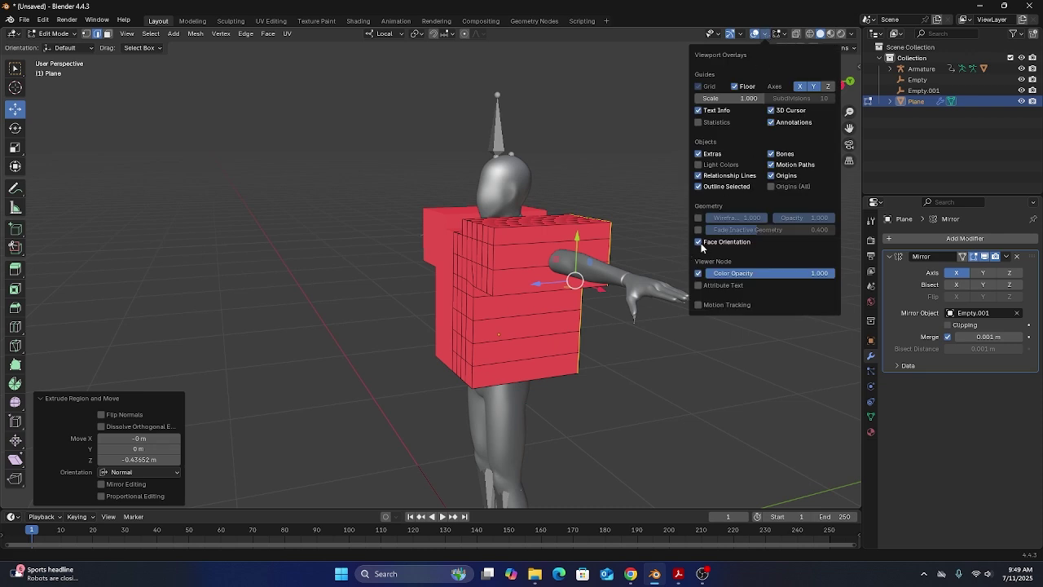
pyautogui.moveTo(440, 324); pyautogui.dragTo(552, 321, button='middle')
pyautogui.scroll(2, 523, 308)
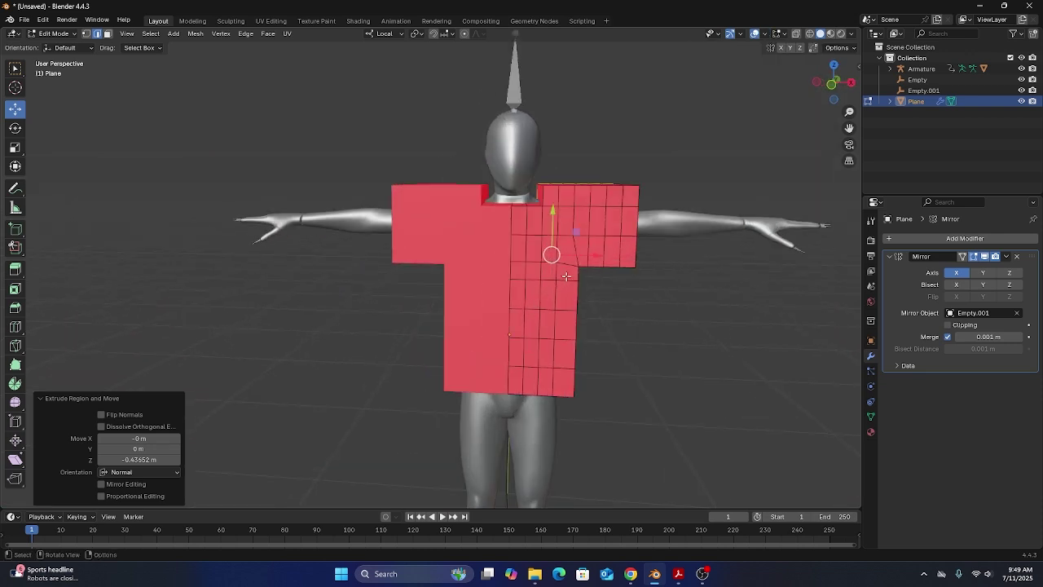
# Select the entire shirt mesh and recalculate its normals to face outward
pyautogui.moveTo(568, 276); pyautogui.dragTo(612, 214, button='middle')
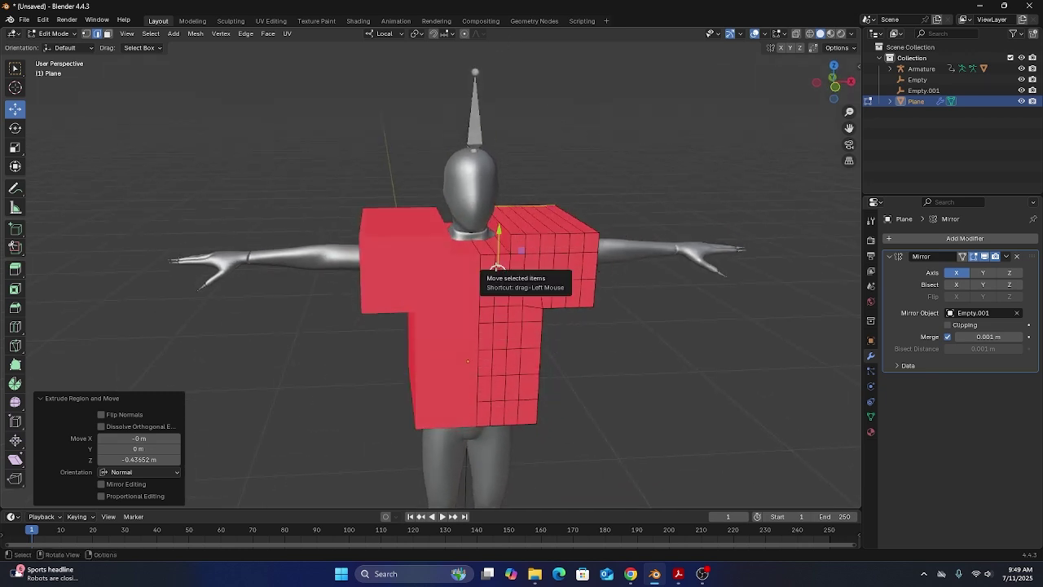
pyautogui.press('a')
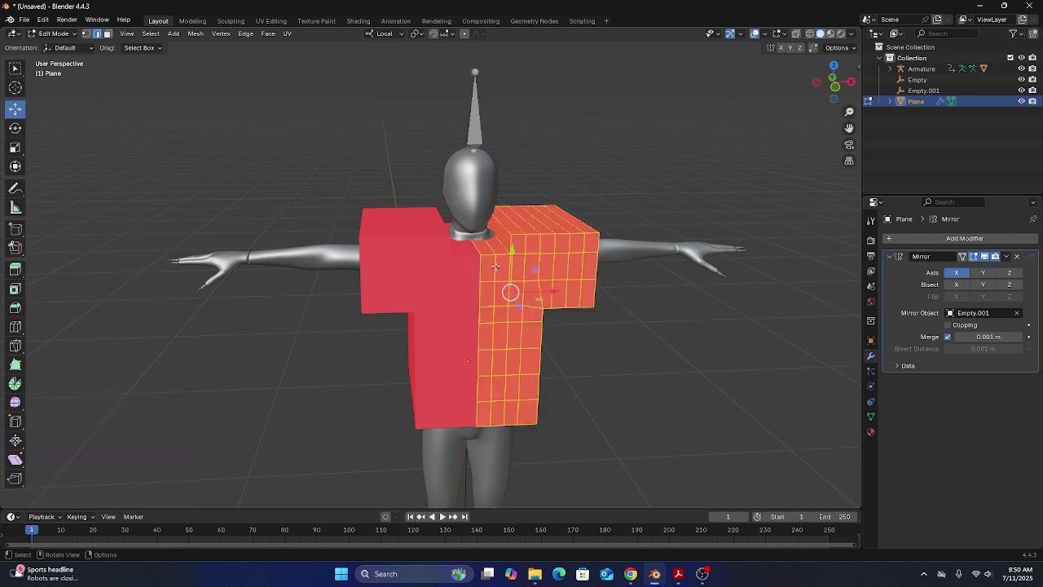
pyautogui.hotkey('shift', 'n')
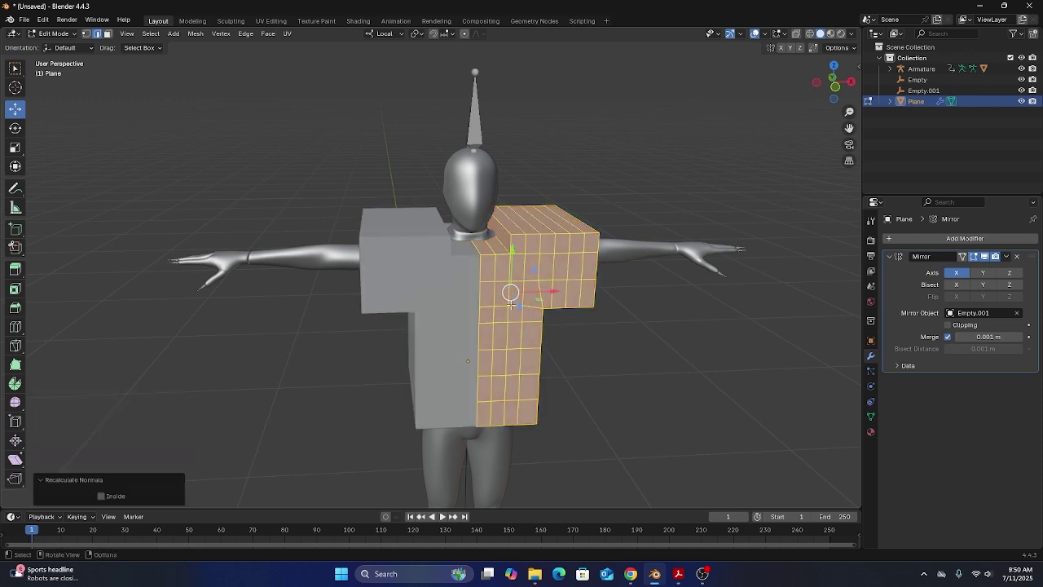
pyautogui.moveTo(558, 348); pyautogui.dragTo(481, 345, button='middle')
pyautogui.moveTo(449, 289); pyautogui.dragTo(456, 268, button='middle')
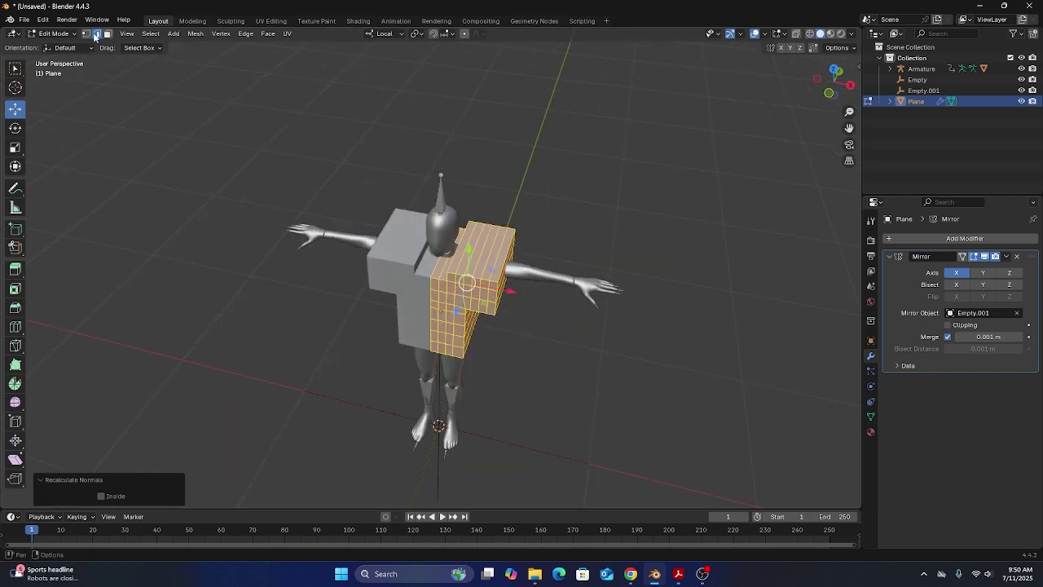
# Delete the faces closing the neck opening, the sleeve end and the bottom hem of the extruded shirt
pyautogui.moveTo(391, 276); pyautogui.dragTo(462, 285, button='middle')
pyautogui.scroll(4, 462, 285)
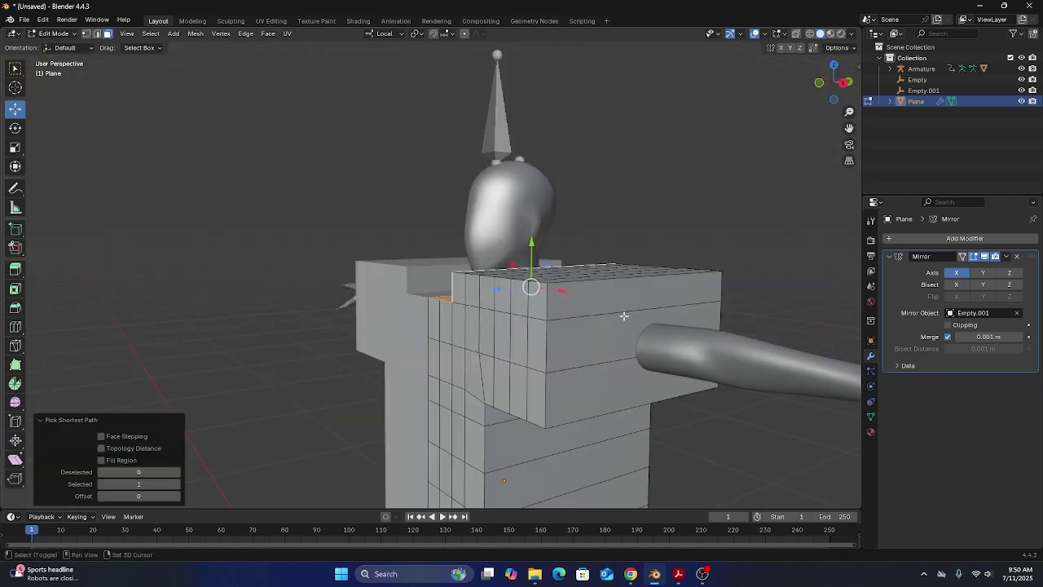
pyautogui.keyDown('shift'); pyautogui.click(607, 293); pyautogui.keyUp('shift')
pyautogui.keyDown('ctrl'); pyautogui.click(589, 375); pyautogui.keyUp('ctrl')
pyautogui.moveTo(589, 376); pyautogui.dragTo(589, 347, button='middle')
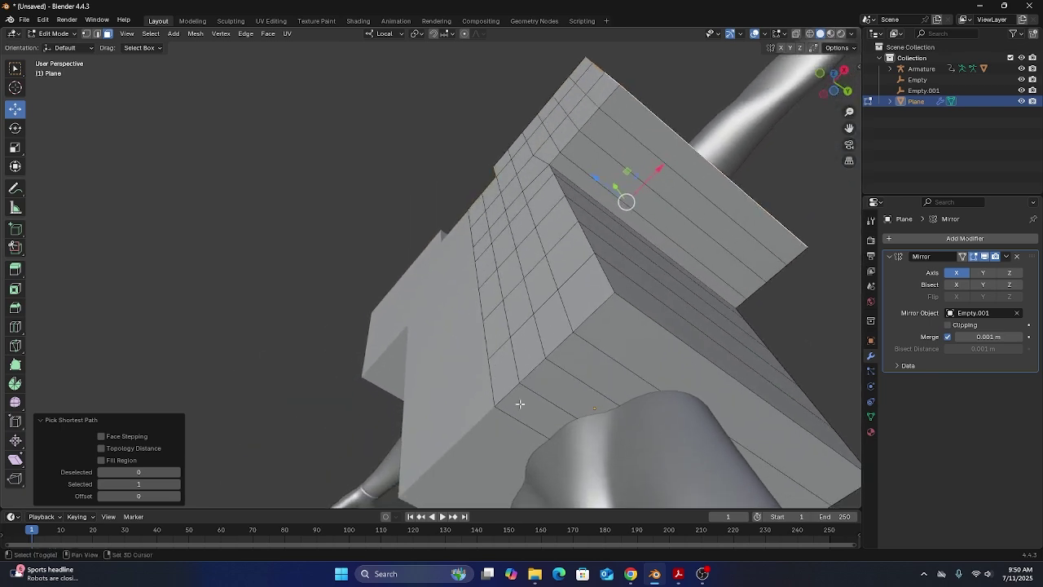
pyautogui.click(520, 403)
pyautogui.keyDown('ctrl'); pyautogui.click(603, 314); pyautogui.keyUp('ctrl')
pyautogui.press('x')
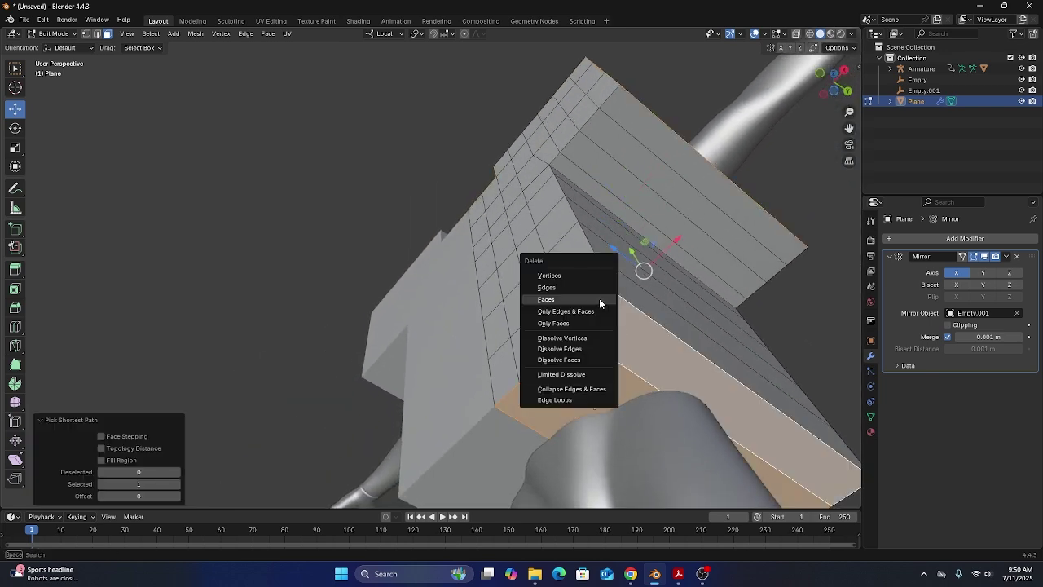
pyautogui.click(599, 300)
# Delete the strip of internal faces along the shirt's mirror centre line, between the front and back panels
pyautogui.moveTo(561, 270); pyautogui.dragTo(530, 364, button='middle')
pyautogui.scroll(1, 505, 342)
pyautogui.moveTo(489, 326); pyautogui.dragTo(399, 248, button='middle')
pyautogui.scroll(1, 351, 248)
pyautogui.moveTo(324, 248); pyautogui.dragTo(379, 318, button='middle')
pyautogui.scroll(3, 351, 248)
pyautogui.scroll(4, 426, 263)
pyautogui.keyDown('shift'); pyautogui.moveTo(290, 223); pyautogui.dragTo(416, 319, button='middle'); pyautogui.keyUp('shift')
pyautogui.scroll(1, 426, 263)
pyautogui.click(444, 322)
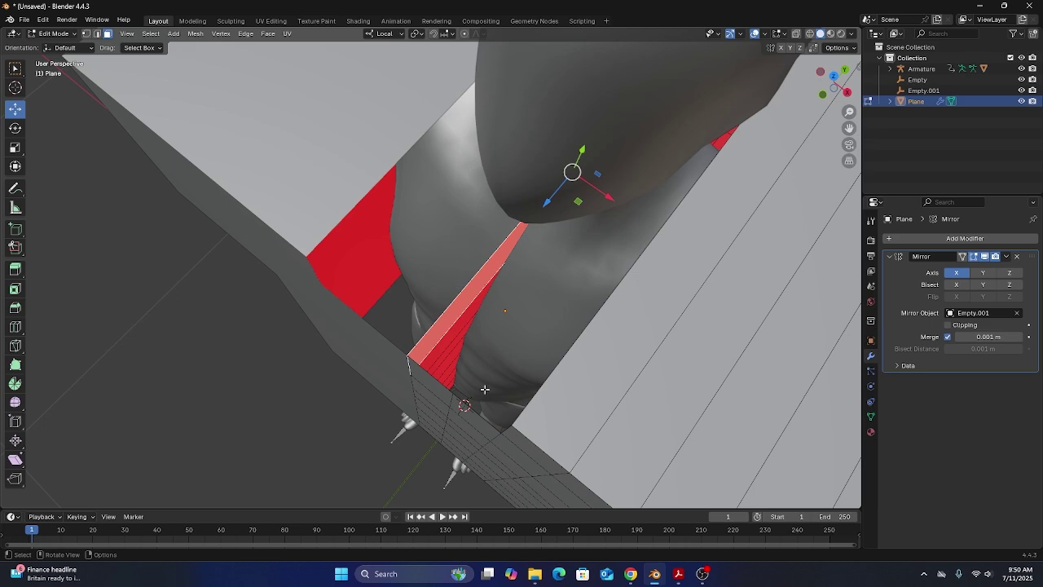
pyautogui.moveTo(500, 476); pyautogui.dragTo(464, 269, button='middle')
pyautogui.keyDown('shift'); pyautogui.moveTo(480, 435); pyautogui.dragTo(394, 154, button='middle'); pyautogui.keyUp('shift')
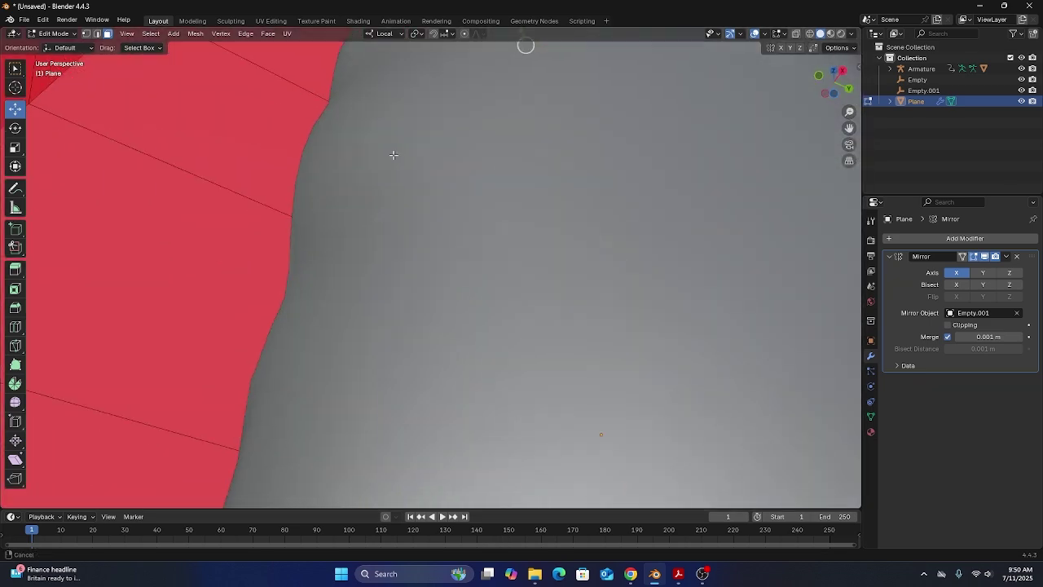
pyautogui.scroll(-2, 404, 156)
pyautogui.keyDown('ctrl'); pyautogui.click(366, 383); pyautogui.keyUp('ctrl')
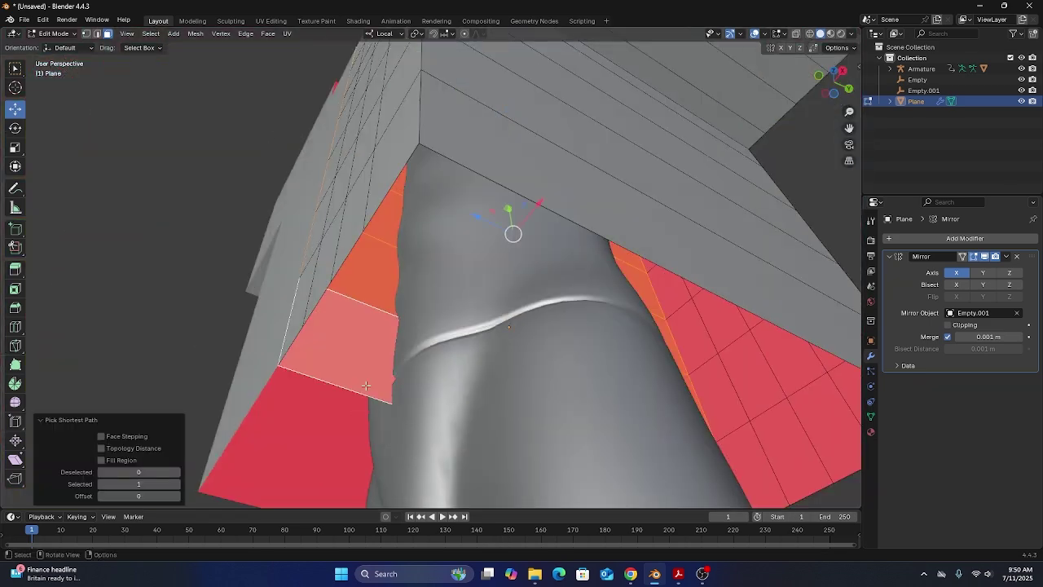
pyautogui.press('x')
pyautogui.click(364, 386)
pyautogui.moveTo(363, 379); pyautogui.dragTo(486, 361, button='middle')
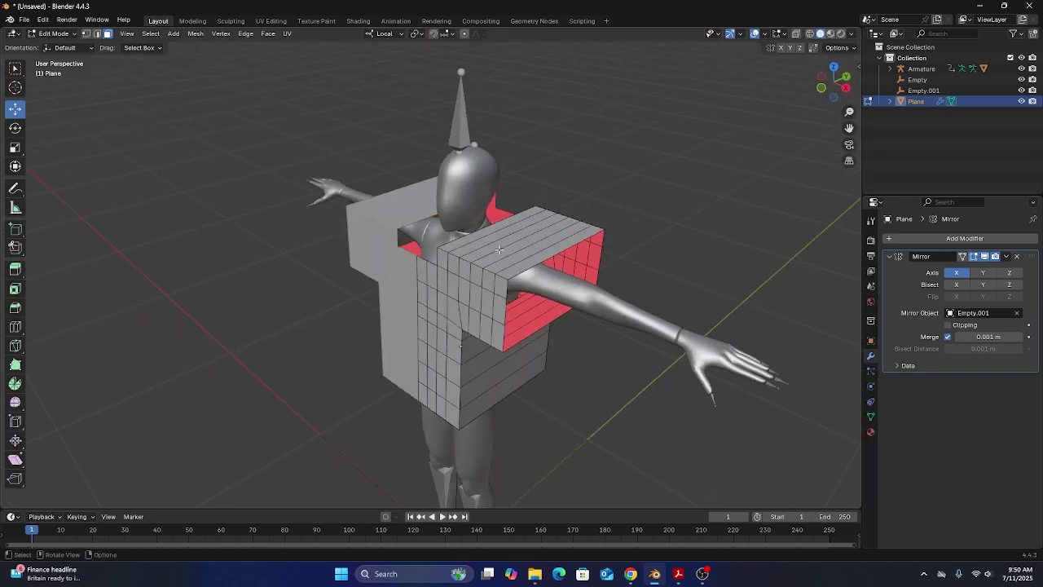
# Delete only the faces along the shoulder top, sleeve underside and torso side, keeping the edges that connect front and back
pyautogui.moveTo(501, 250); pyautogui.dragTo(433, 237, button='middle')
pyautogui.moveTo(465, 322); pyautogui.dragTo(461, 214, button='middle')
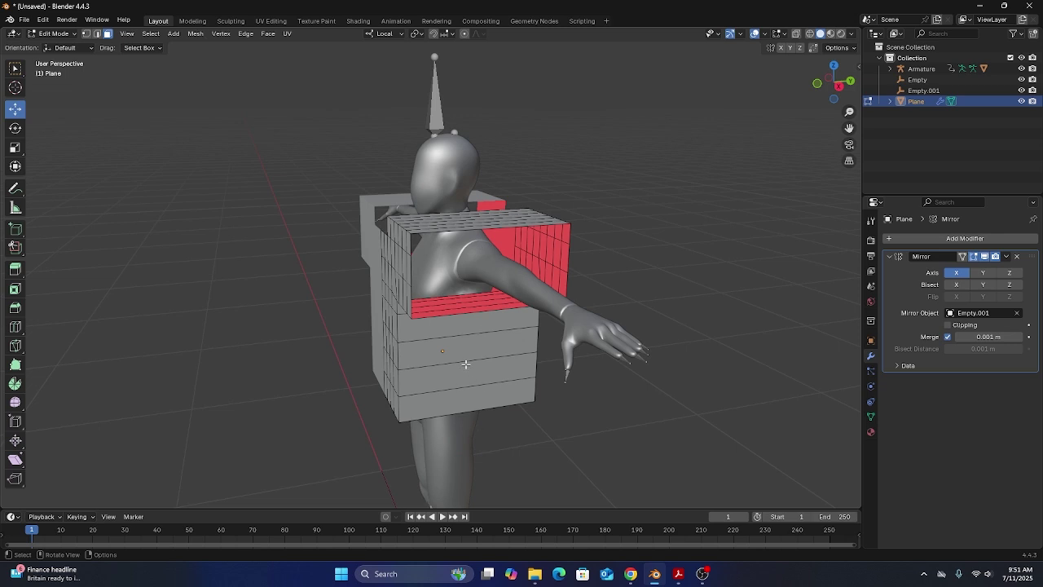
pyautogui.moveTo(466, 336); pyautogui.dragTo(448, 371, button='middle')
pyautogui.keyDown('alt'); pyautogui.click(454, 282); pyautogui.keyUp('alt')
pyautogui.keyDown('ctrl'); pyautogui.click(466, 341); pyautogui.keyUp('ctrl')
pyautogui.moveTo(453, 407); pyautogui.dragTo(436, 187, button='middle')
pyautogui.keyDown('shift'); pyautogui.click(439, 164); pyautogui.keyUp('shift')
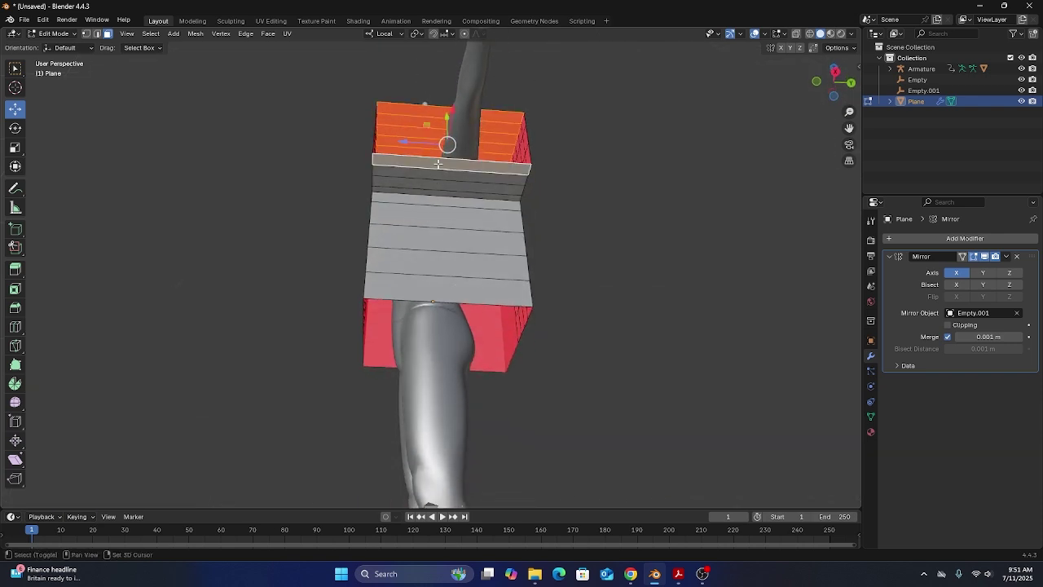
pyautogui.keyDown('ctrl'); pyautogui.click(452, 295); pyautogui.keyUp('ctrl')
pyautogui.press('x')
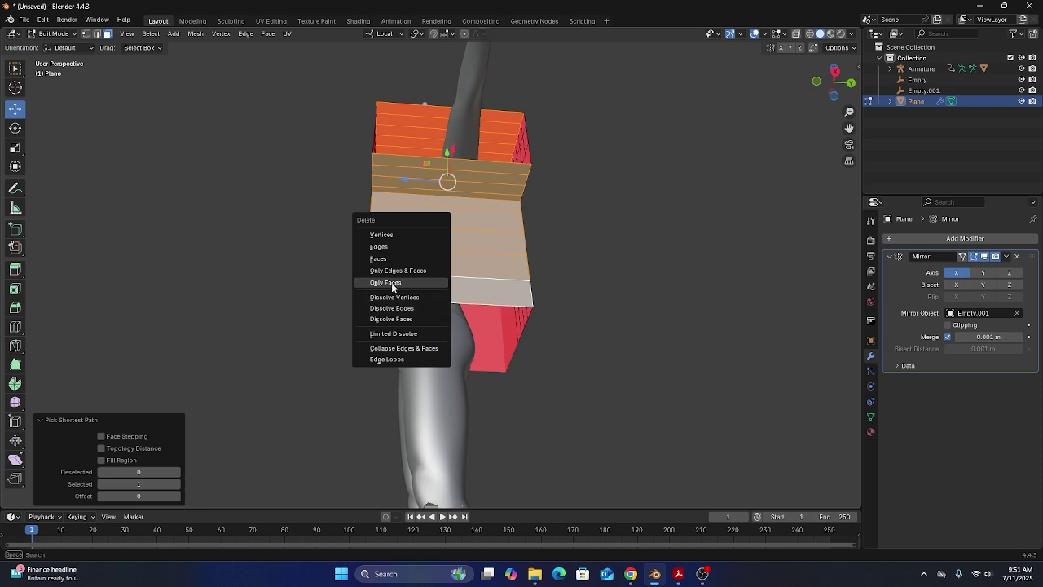
pyautogui.click(371, 283)
pyautogui.moveTo(391, 284); pyautogui.dragTo(448, 264, button='middle')
pyautogui.moveTo(573, 295); pyautogui.dragTo(584, 292, button='middle')
pyautogui.moveTo(451, 333); pyautogui.dragTo(544, 237, button='middle')
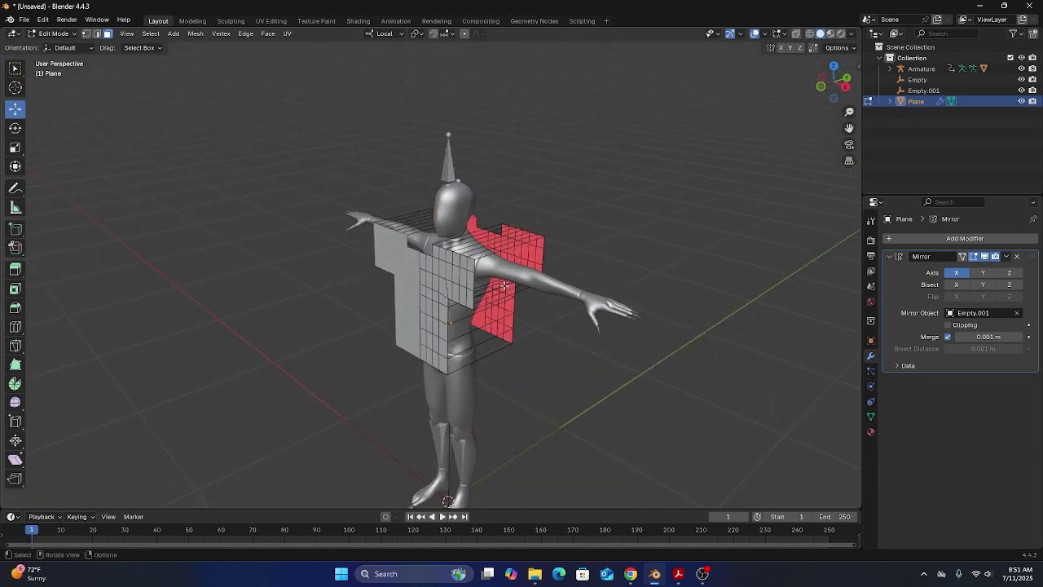
# Return to Object Mode and add Collision physics to the mannequin body
pyautogui.press('Tab')
pyautogui.scroll(4, 519, 288)
pyautogui.scroll(-2, 520, 288)
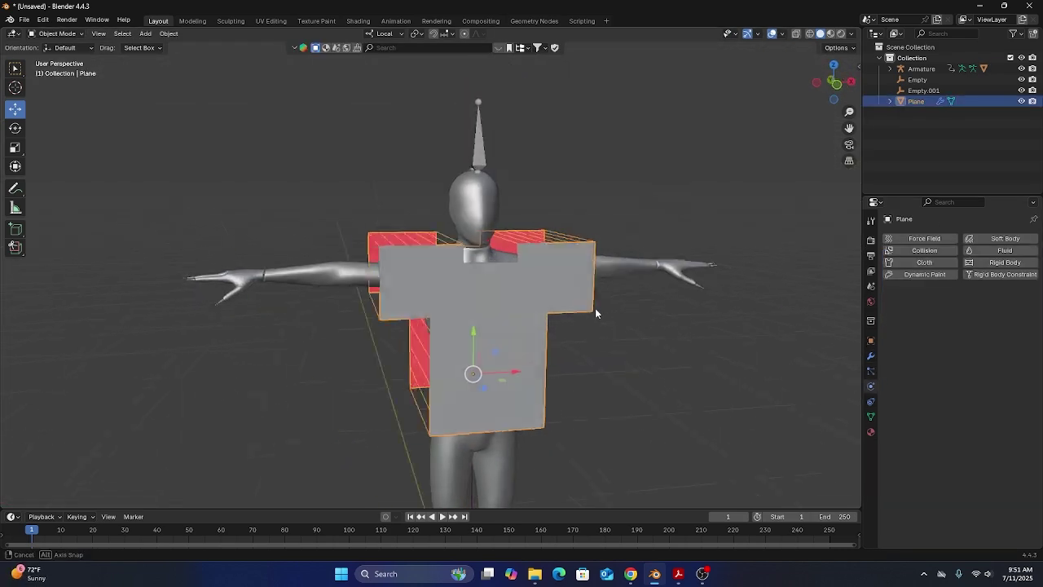
pyautogui.moveTo(595, 312); pyautogui.dragTo(555, 324, button='middle')
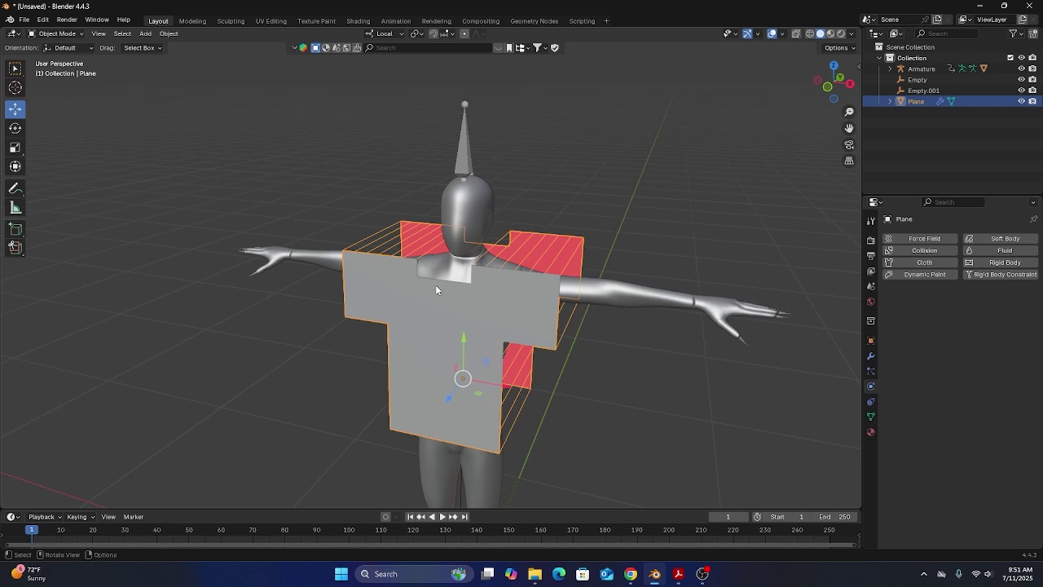
pyautogui.moveTo(436, 289); pyautogui.dragTo(437, 210, button='middle')
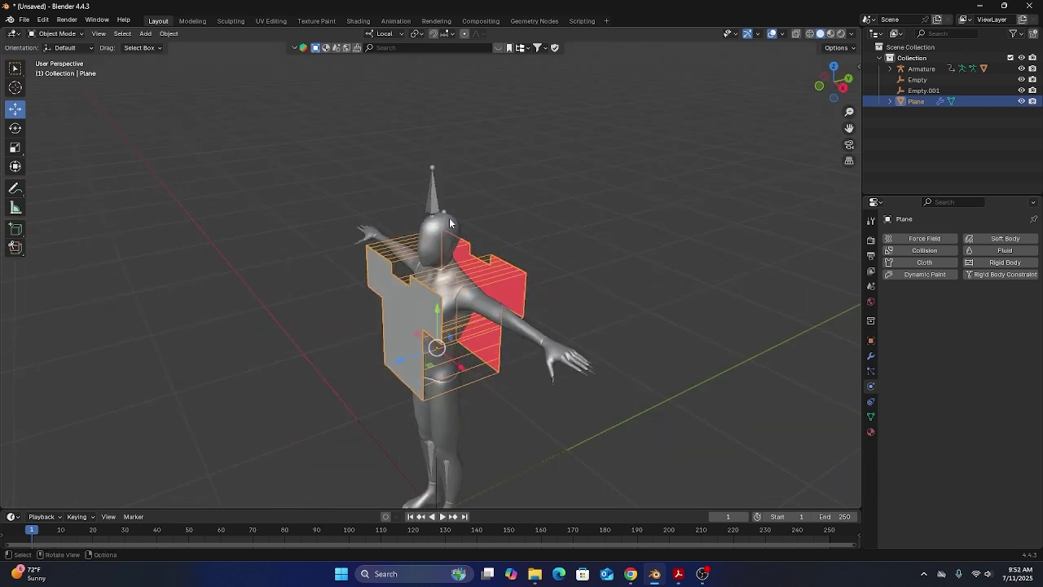
pyautogui.click(449, 217)
pyautogui.moveTo(503, 305); pyautogui.dragTo(516, 288, button='middle')
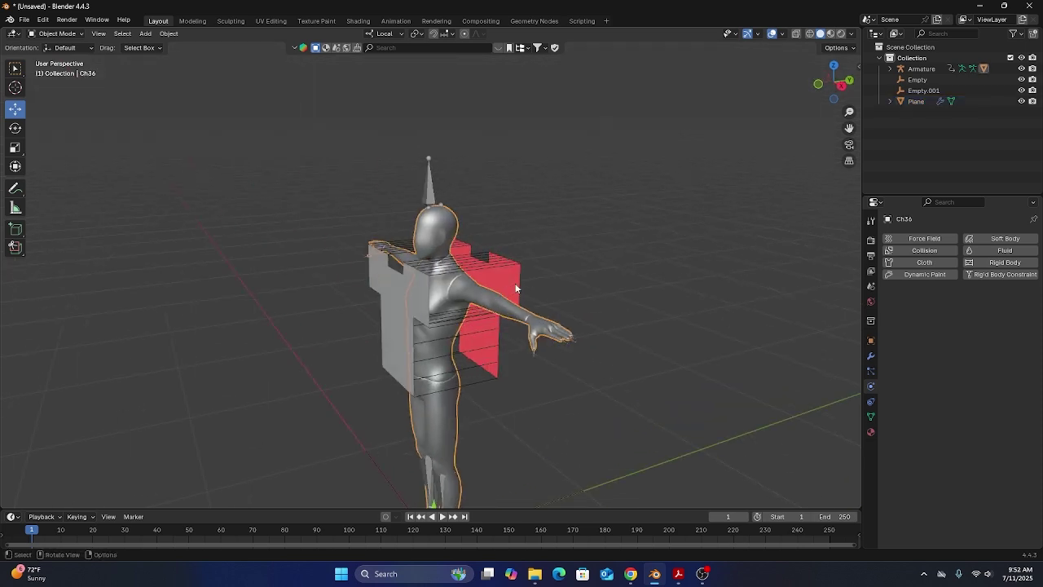
pyautogui.click(920, 253)
# Set the mannequin's outer collision thickness for soft body and cloth to 0.001
pyautogui.moveTo(425, 332); pyautogui.dragTo(473, 309, button='middle')
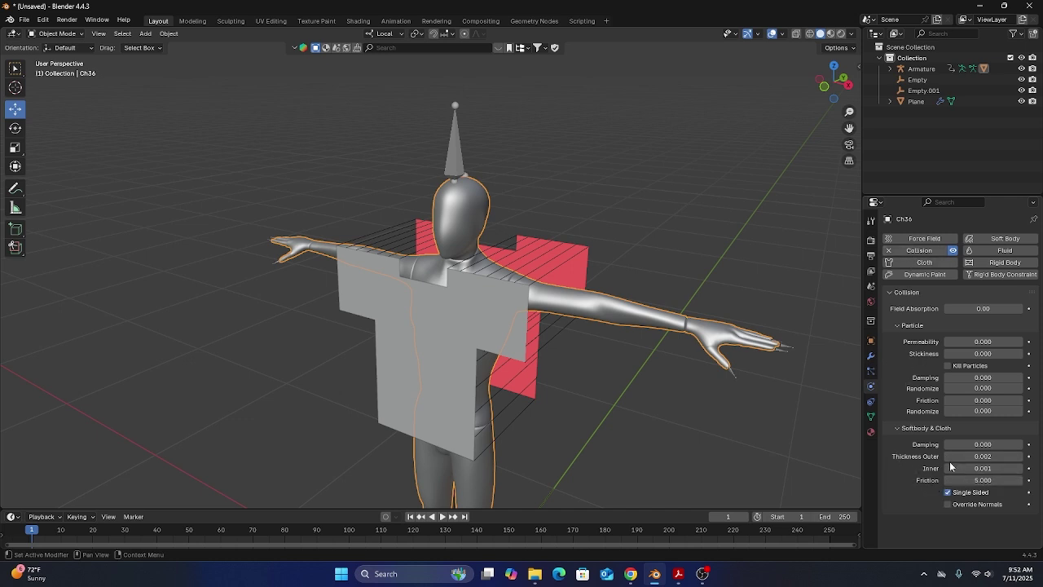
pyautogui.moveTo(538, 277); pyautogui.dragTo(482, 280, button='middle')
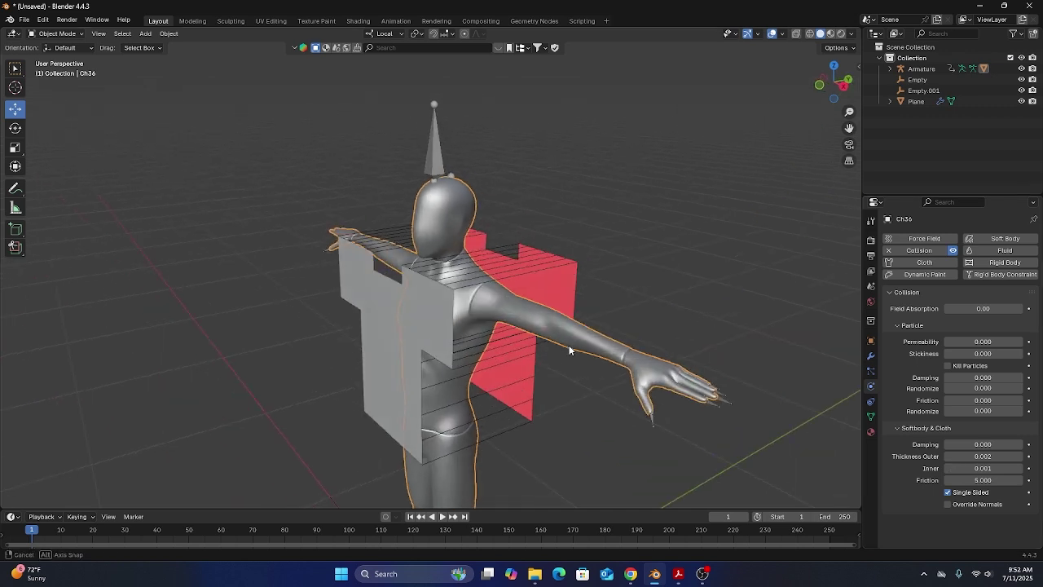
pyautogui.scroll(3, 481, 279)
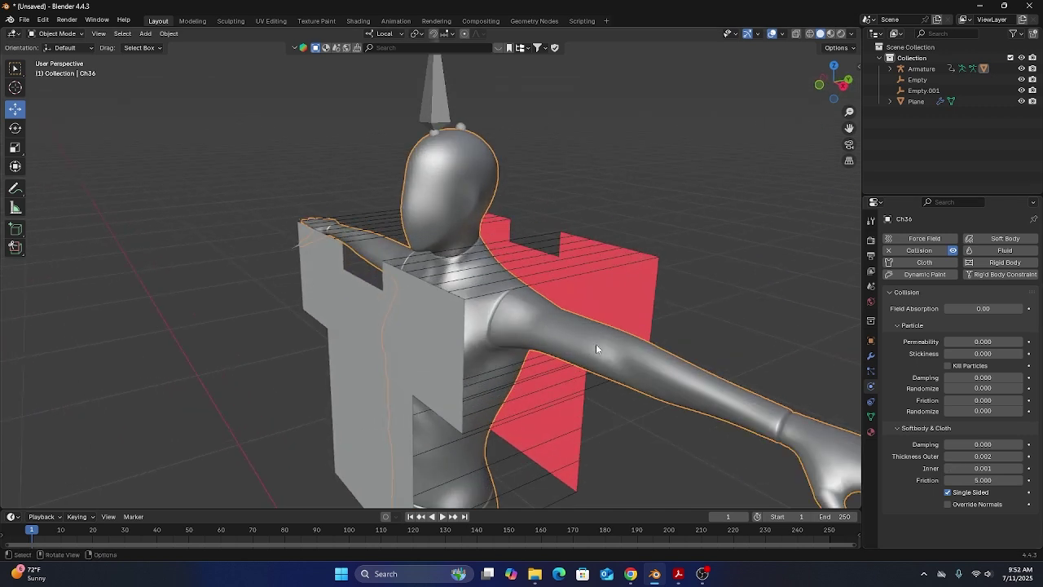
pyautogui.moveTo(967, 458); pyautogui.dragTo(957, 458)
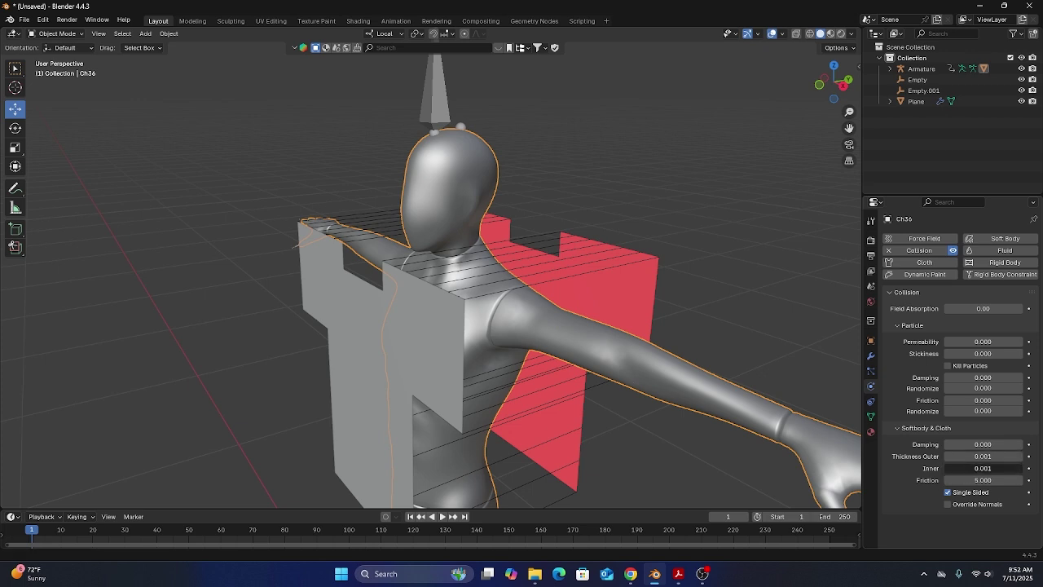
pyautogui.click(957, 468)
pyautogui.click(895, 475)
pyautogui.click(988, 456)
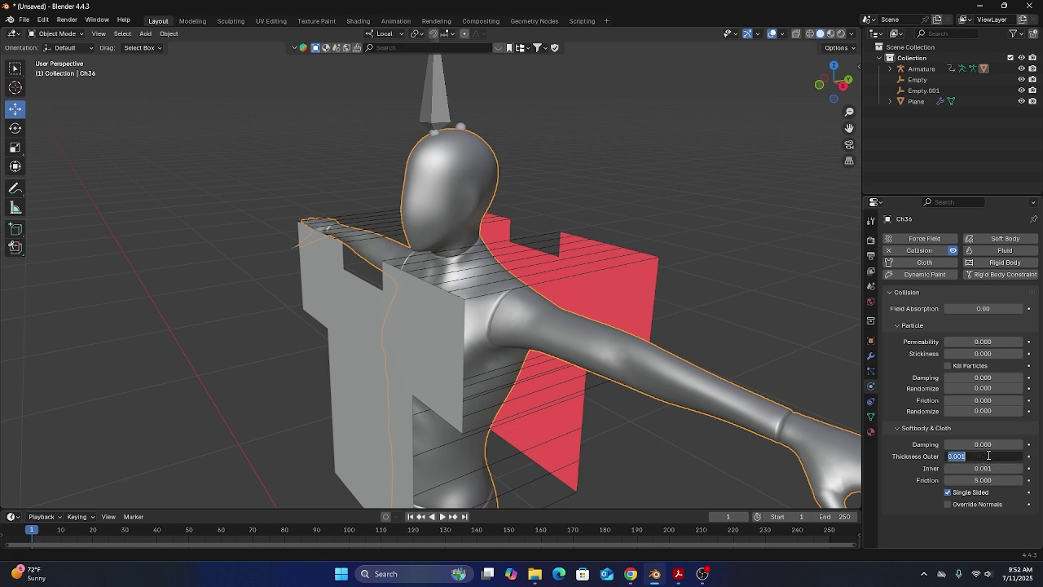
pyautogui.click(969, 458)
pyautogui.press('Return')
pyautogui.scroll(-2, 486, 255)
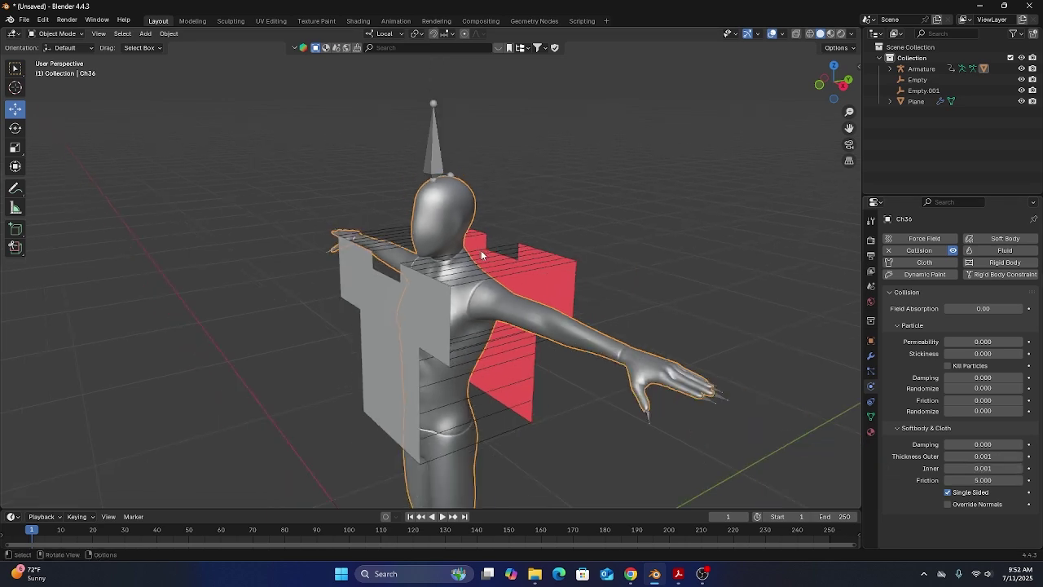
# Add Cloth physics to the shirt and set its quality steps to 10
pyautogui.moveTo(486, 255); pyautogui.dragTo(502, 277, button='middle')
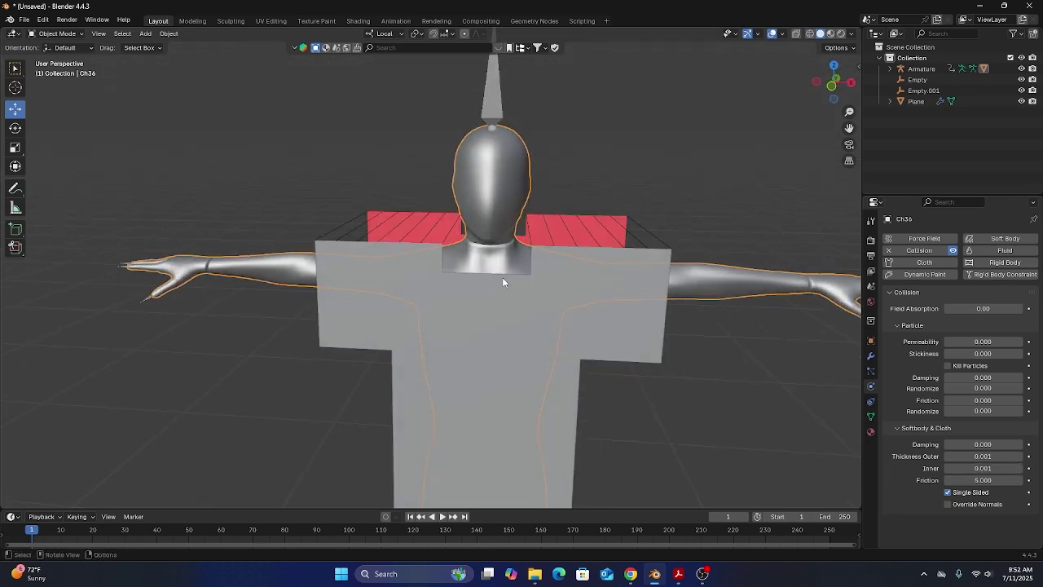
pyautogui.scroll(-4, 502, 277)
pyautogui.moveTo(550, 301); pyautogui.dragTo(436, 297, button='middle')
pyautogui.click(438, 279)
pyautogui.scroll(3, 438, 279)
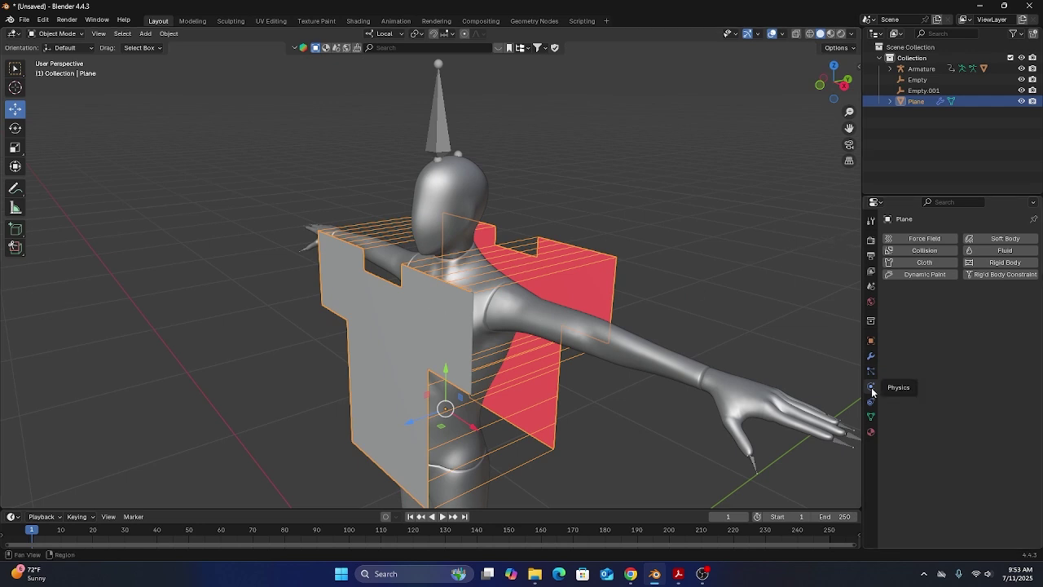
pyautogui.click(925, 263)
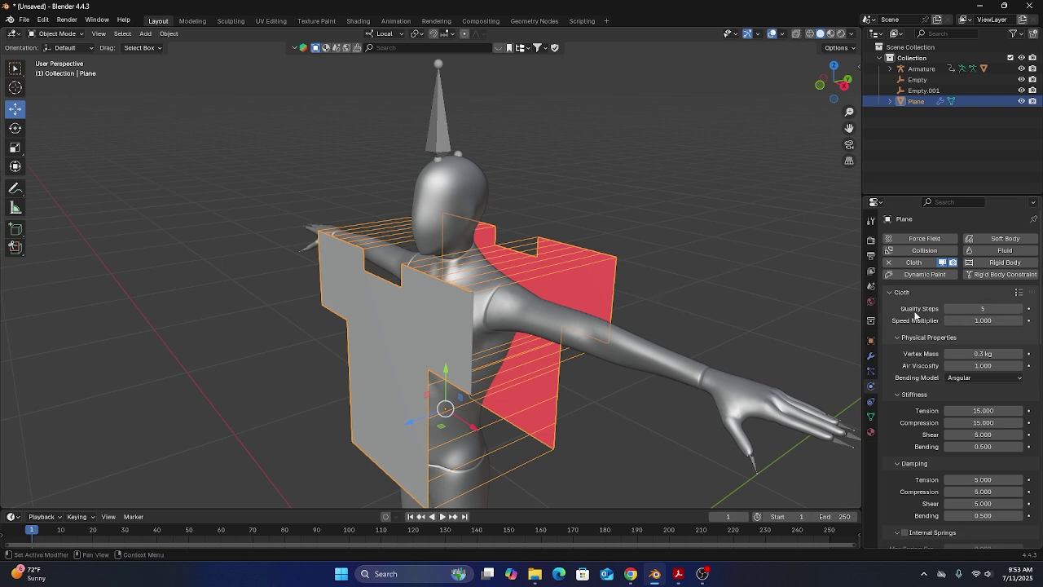
pyautogui.click(977, 308)
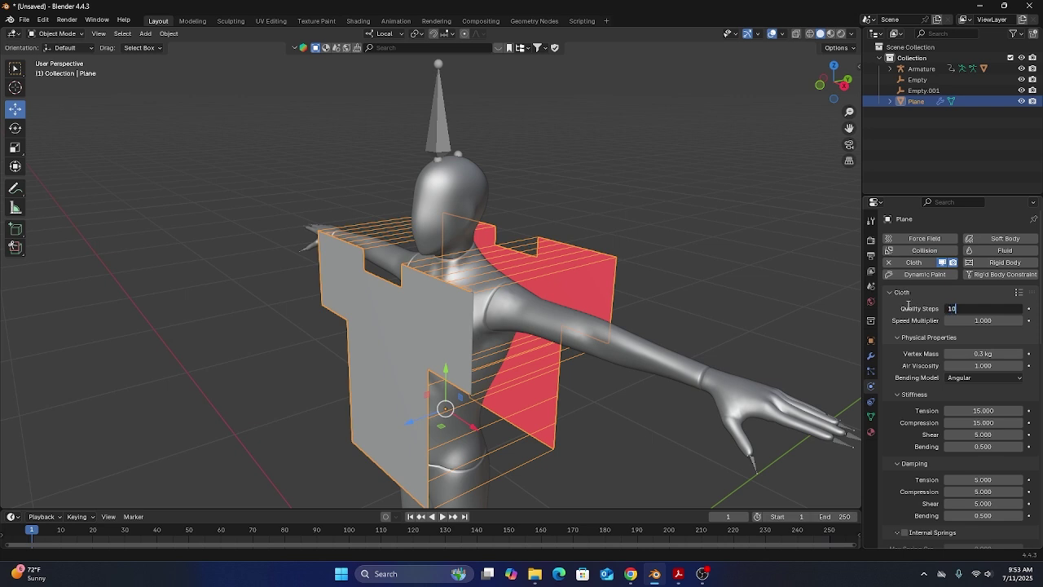
pyautogui.press('Return')
# Enable Sewing in the shape settings of the shirt's cloth simulation
pyautogui.scroll(-10, 895, 363)
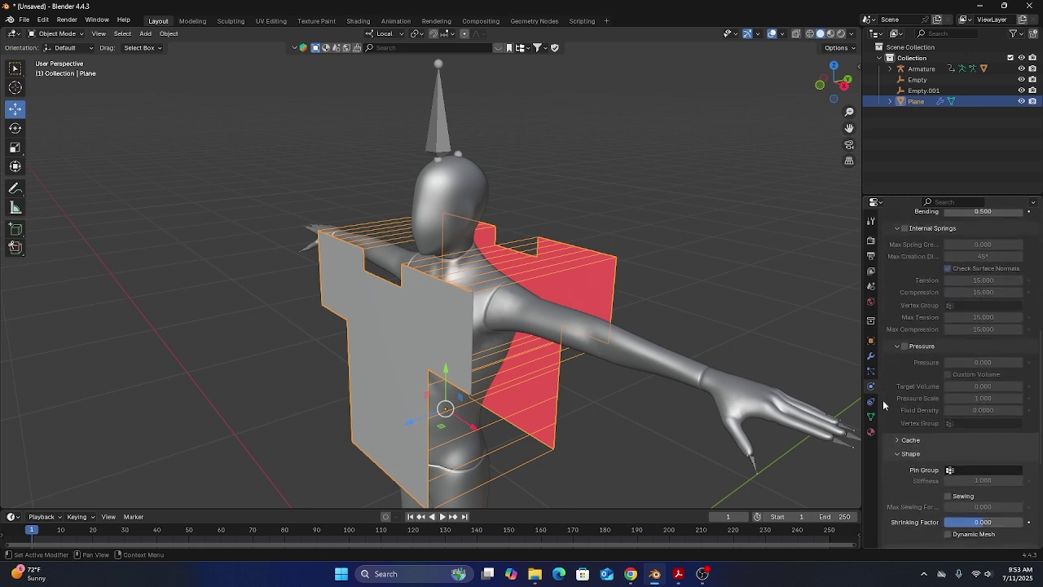
pyautogui.scroll(-2, 897, 432)
pyautogui.scroll(-2, 926, 412)
pyautogui.click(947, 410)
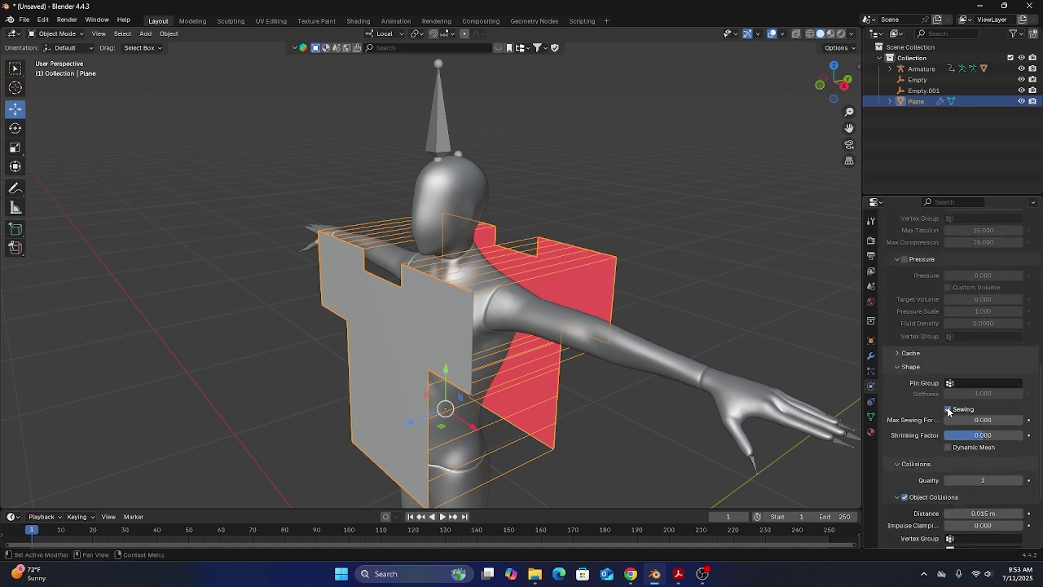
pyautogui.scroll(-1, 911, 414)
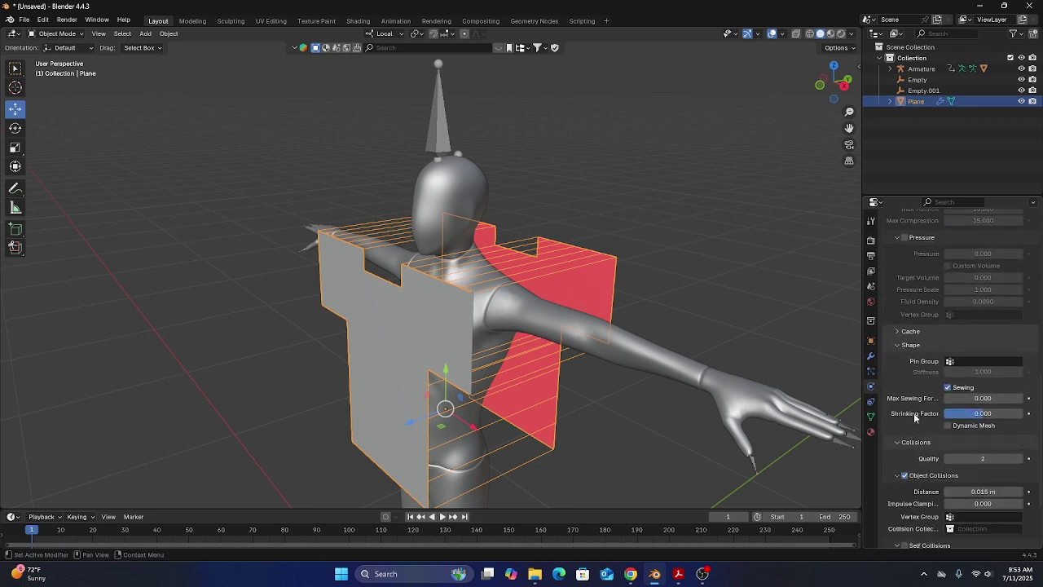
# Set the cloth's shrinking factor to -0.2 and its object collision distance to 0.001 m
pyautogui.click(973, 414)
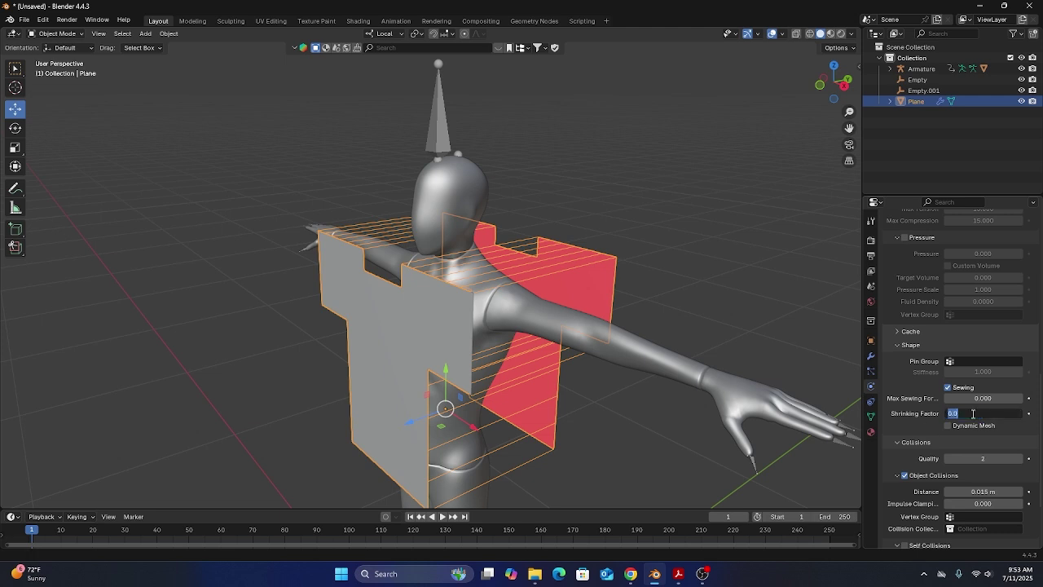
pyautogui.write('-.2')
pyautogui.press('Return')
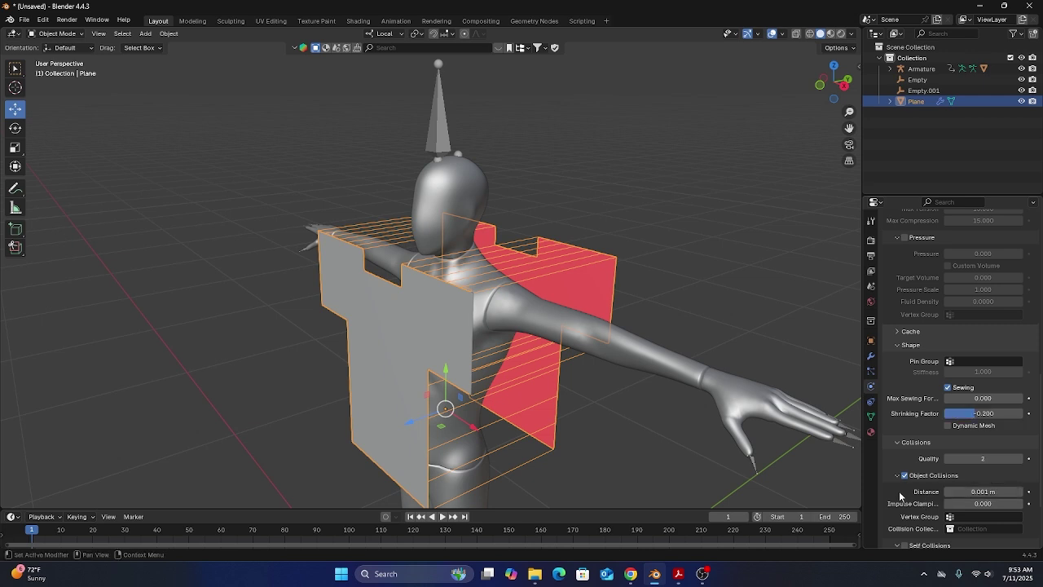
pyautogui.scroll(-3, 908, 481)
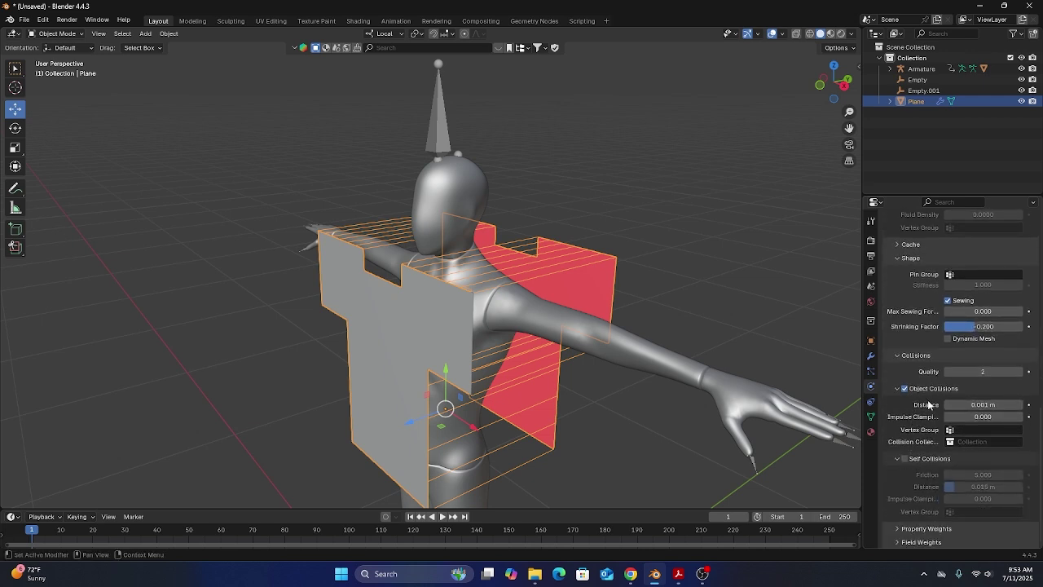
# Enable self collisions for the shirt's cloth with a distance of 0.001 m and set the collision quality to 15
pyautogui.click(905, 458)
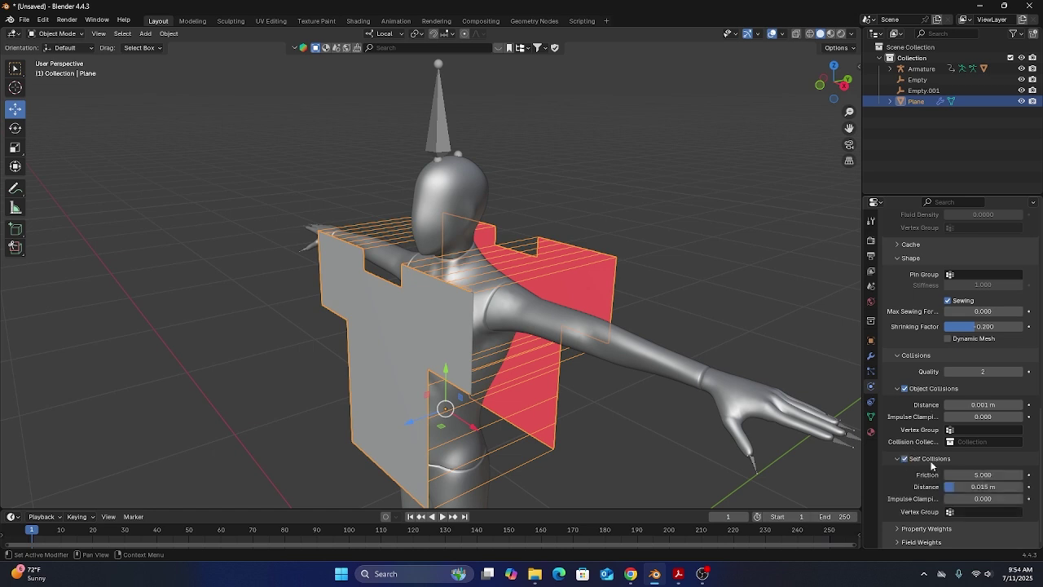
pyautogui.moveTo(989, 489); pyautogui.dragTo(949, 489)
pyautogui.doubleClick(962, 371)
pyautogui.write('15')
pyautogui.press('Return')
# Play the cloth simulation to check how the panels sew together around the mannequin, and return to the first frame
pyautogui.moveTo(365, 385); pyautogui.dragTo(404, 385, button='middle')
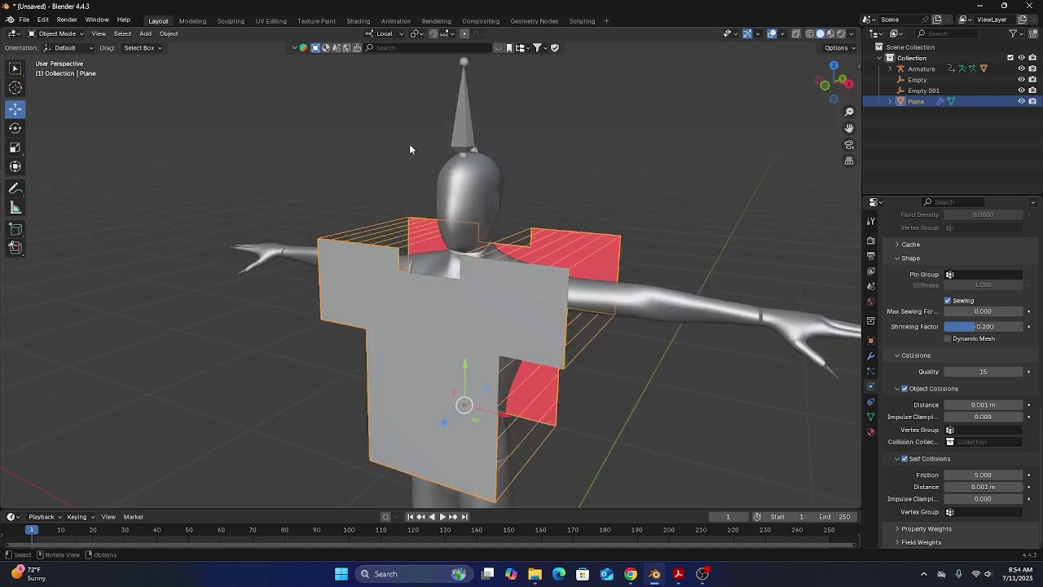
pyautogui.moveTo(409, 149); pyautogui.dragTo(424, 456, button='middle')
pyautogui.click(441, 517)
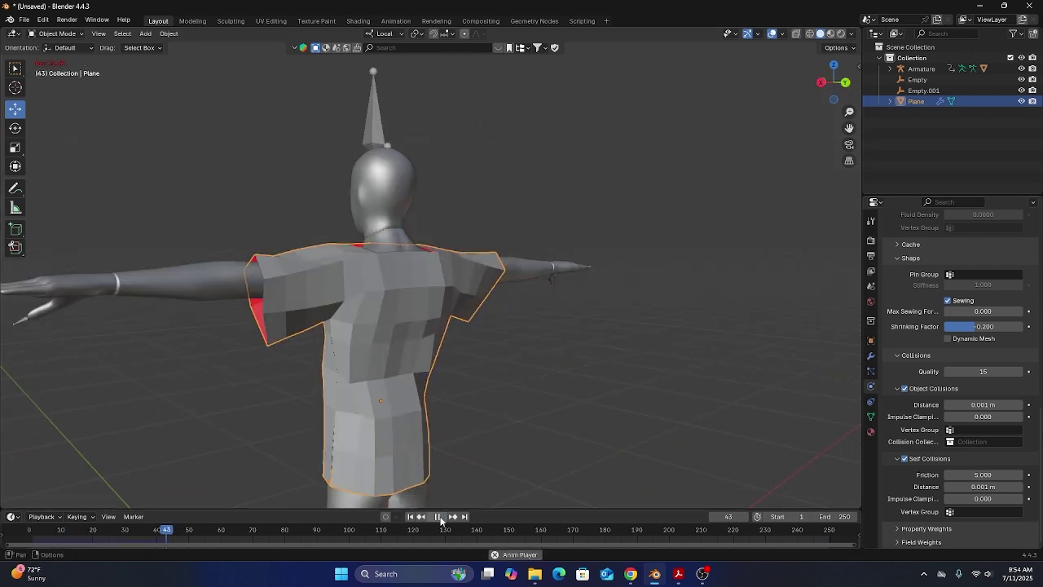
pyautogui.click(440, 515)
pyautogui.moveTo(430, 408); pyautogui.dragTo(431, 247, button='middle')
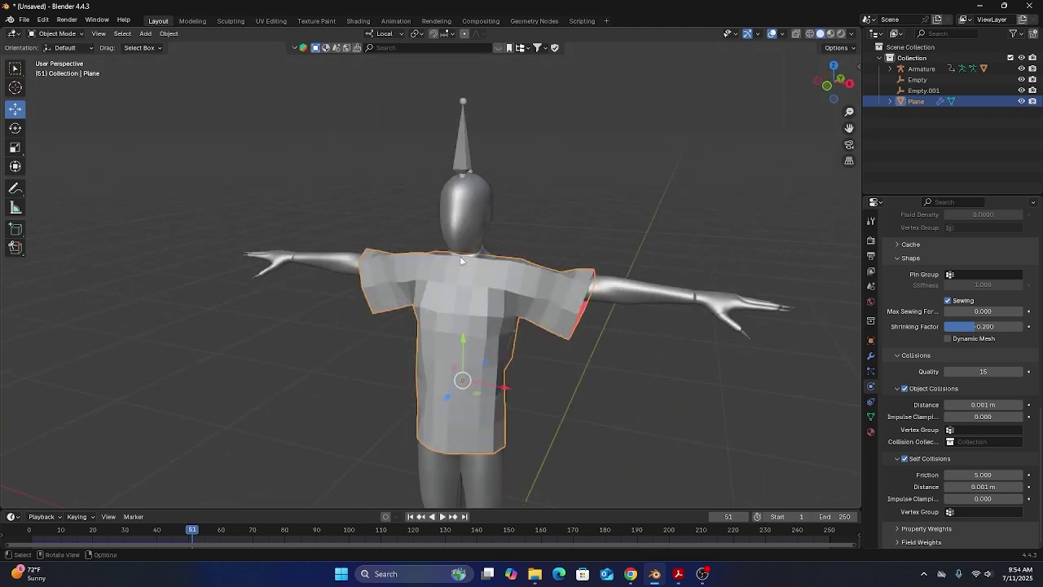
pyautogui.click(410, 515)
# Pull the centre vertex of the front neckline down with proportional editing to form a lower, curved neck opening
pyautogui.scroll(2, 441, 283)
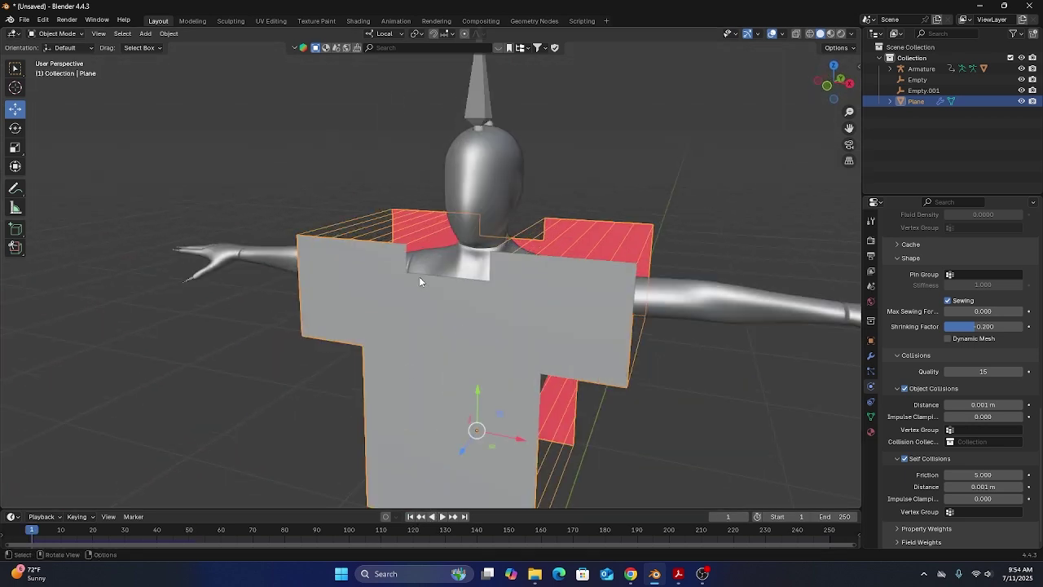
pyautogui.press('Tab')
pyautogui.moveTo(435, 318); pyautogui.dragTo(545, 305, button='middle')
pyautogui.press('1')
pyautogui.click(488, 259)
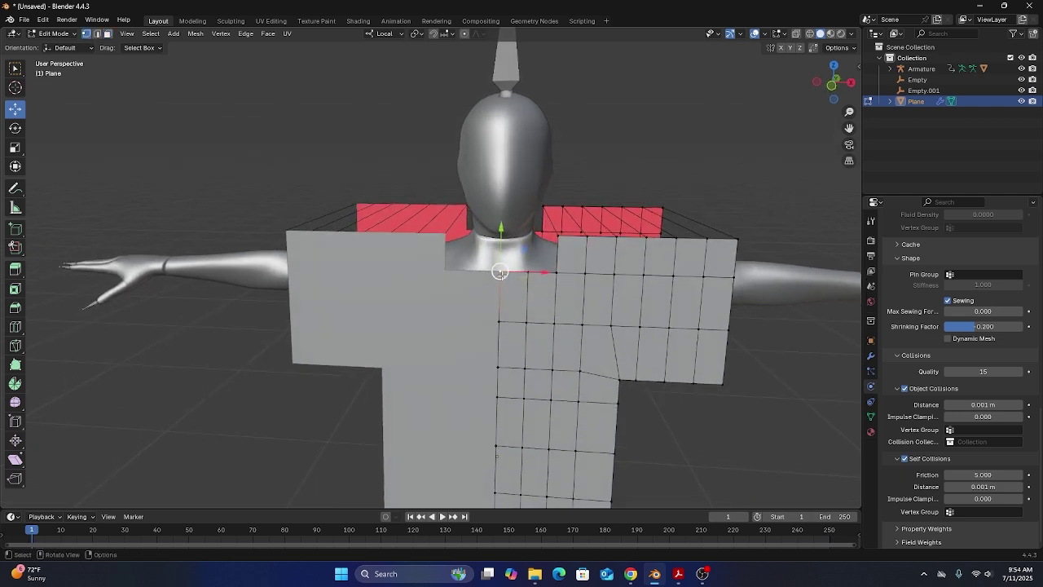
pyautogui.click(465, 34)
pyautogui.moveTo(501, 183); pyautogui.dragTo(504, 208, button='middle')
pyautogui.moveTo(505, 209); pyautogui.dragTo(504, 248)
pyautogui.scroll(-3, 513, 229)
pyautogui.scroll(-4, 506, 242)
pyautogui.moveTo(504, 248); pyautogui.dragTo(496, 309, button='middle')
pyautogui.press('Tab')
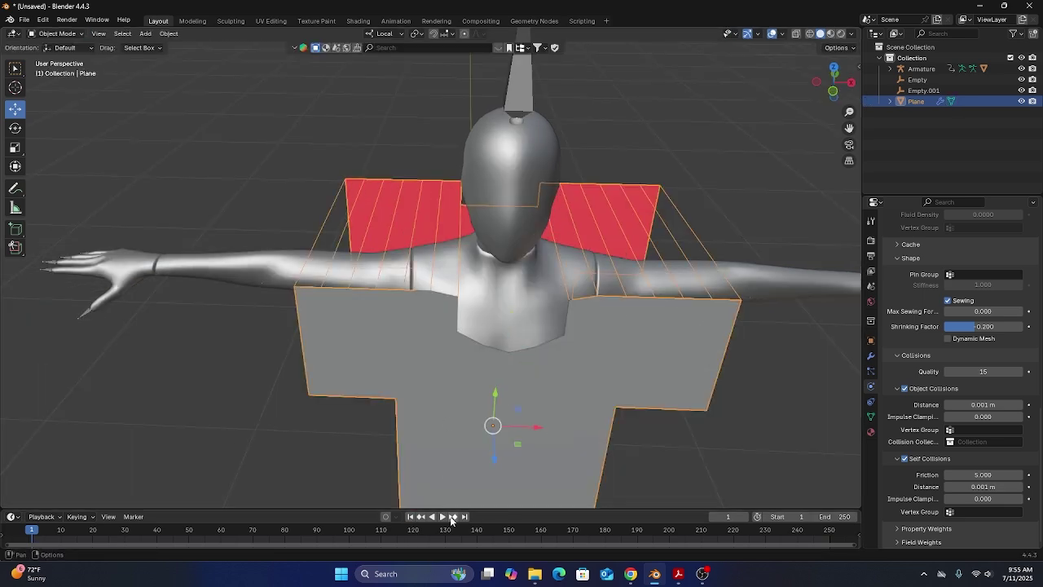
# Replay the cloth simulation to check the drape with the lowered neckline, and rewind to the first frame
pyautogui.click(449, 517)
pyautogui.moveTo(498, 360); pyautogui.dragTo(524, 330, button='middle')
pyautogui.press('space')
pyautogui.moveTo(426, 419); pyautogui.dragTo(442, 421, button='middle')
pyautogui.click(410, 517)
pyautogui.press('space')
pyautogui.scroll(-6, 533, 358)
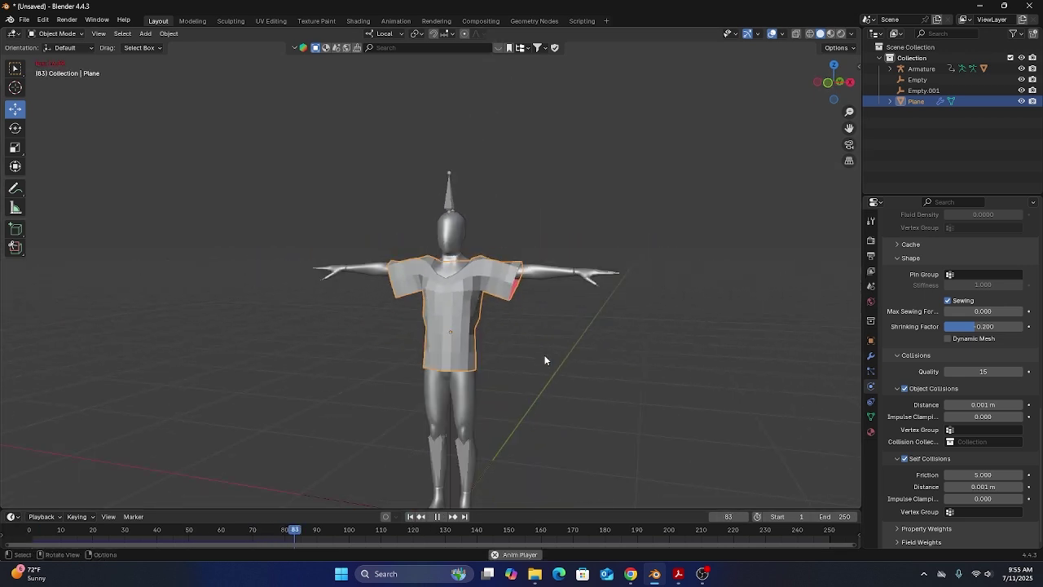
pyautogui.press('space')
pyautogui.scroll(5, 524, 305)
pyautogui.click(410, 516)
# Reshape the shirt's outline in X-ray front view with proportional editing, narrowing the sleeves, lowering the shoulder edges and adjusting the sides
pyautogui.moveTo(585, 310)
pyautogui.mouseDown(button='middle')
pyautogui.moveTo(543, 278)
pyautogui.moveTo(542, 293)
pyautogui.moveTo(587, 318)
pyautogui.mouseUp(button='middle')
pyautogui.press('Tab')
pyautogui.hotkey('alt', 'z')
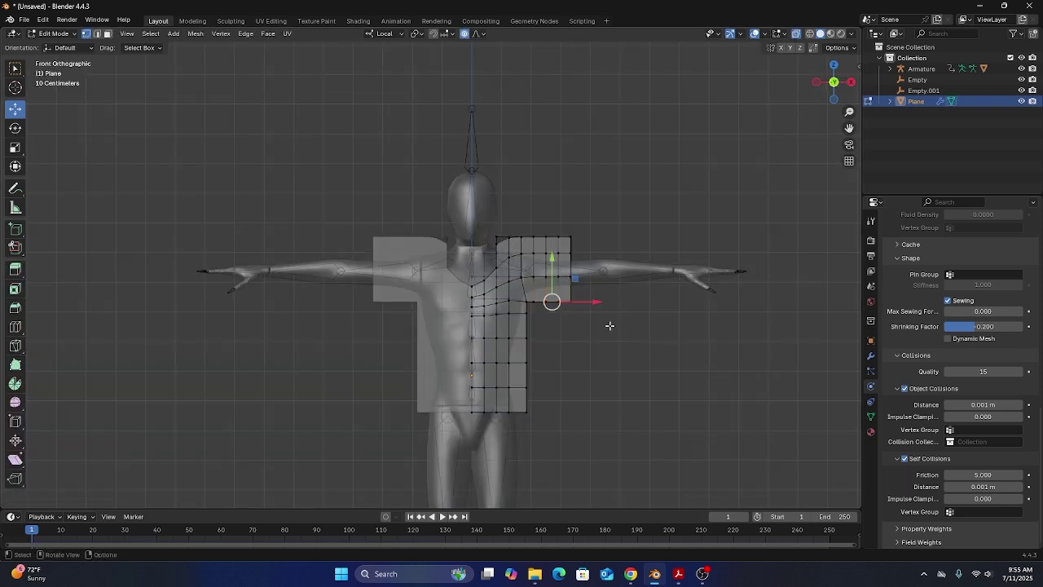
pyautogui.moveTo(610, 326); pyautogui.dragTo(531, 295)
pyautogui.moveTo(550, 259); pyautogui.dragTo(559, 204)
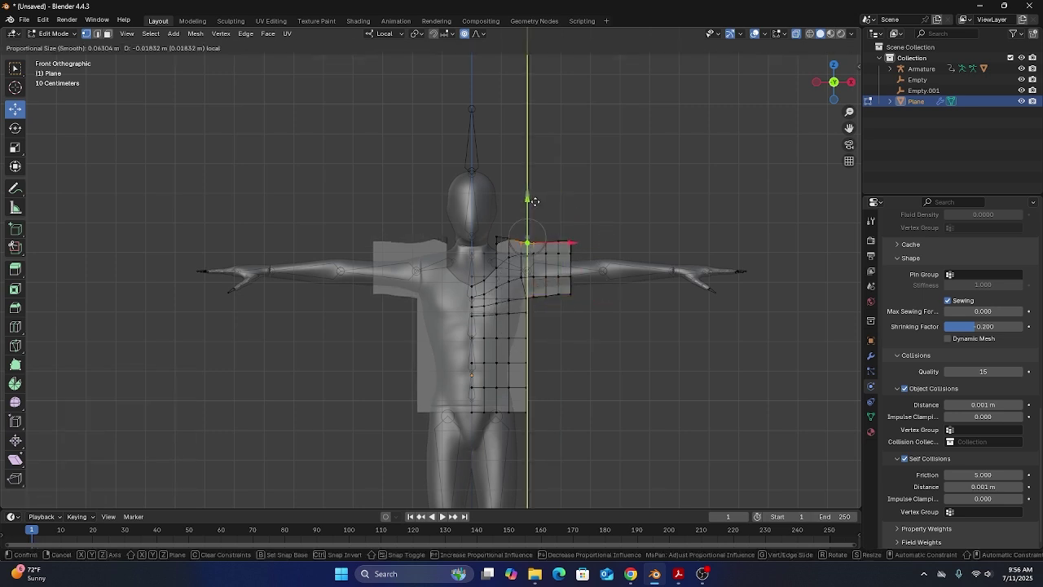
pyautogui.moveTo(533, 201); pyautogui.dragTo(535, 201)
pyautogui.moveTo(555, 398); pyautogui.dragTo(554, 375)
pyautogui.moveTo(556, 313)
pyautogui.mouseDown(button='middle')
pyautogui.moveTo(514, 319)
pyautogui.moveTo(570, 310)
pyautogui.moveTo(542, 324)
pyautogui.mouseUp(button='middle')
# Turn off X-ray, leave mesh editing and play the simulation of the reshaped shirt from the first frame
pyautogui.click(412, 518)
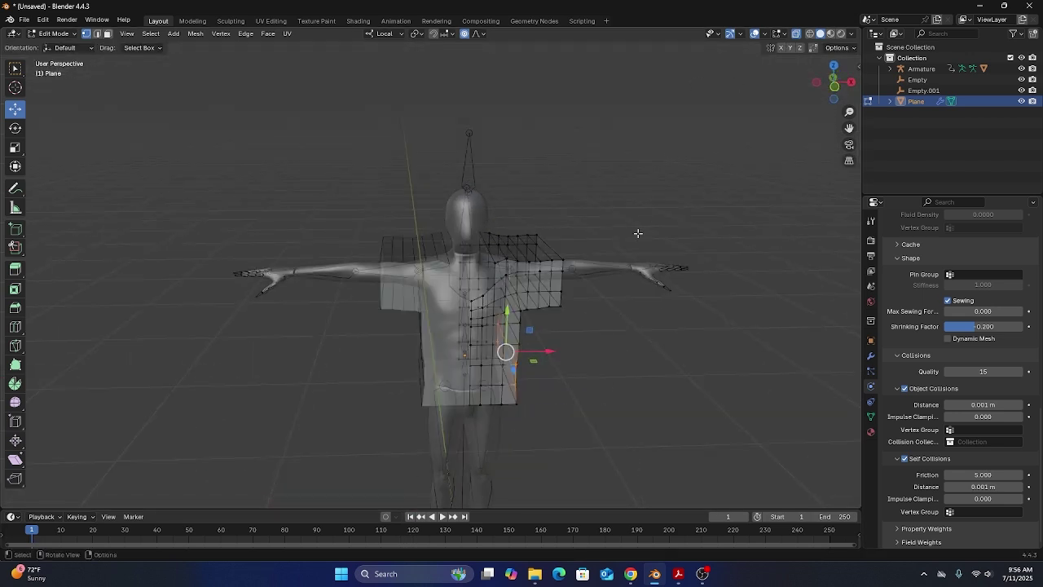
pyautogui.click(840, 88)
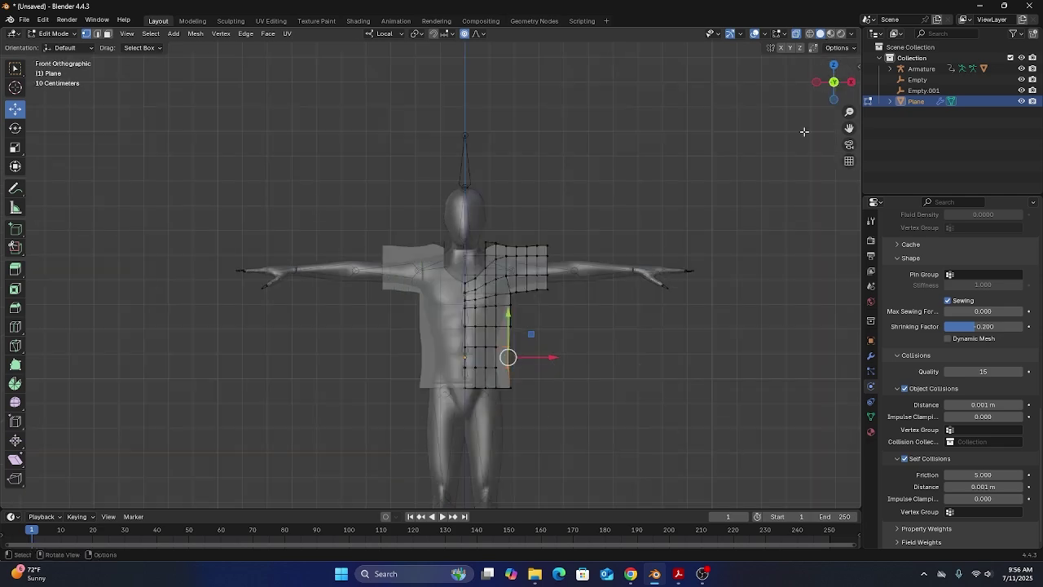
pyautogui.click(795, 34)
pyautogui.press('Tab')
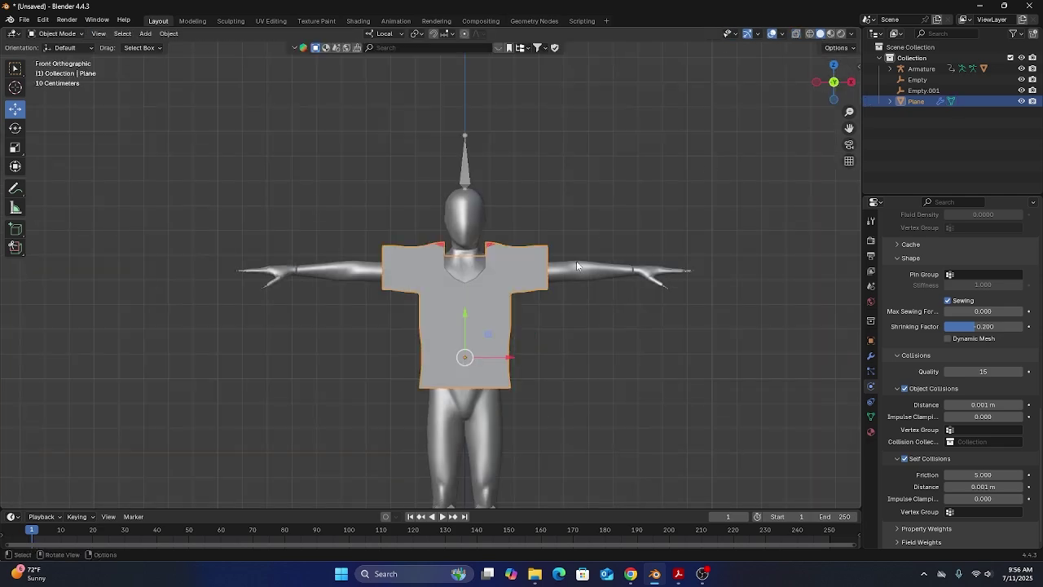
pyautogui.moveTo(576, 261); pyautogui.dragTo(580, 287, button='middle')
pyautogui.click(441, 517)
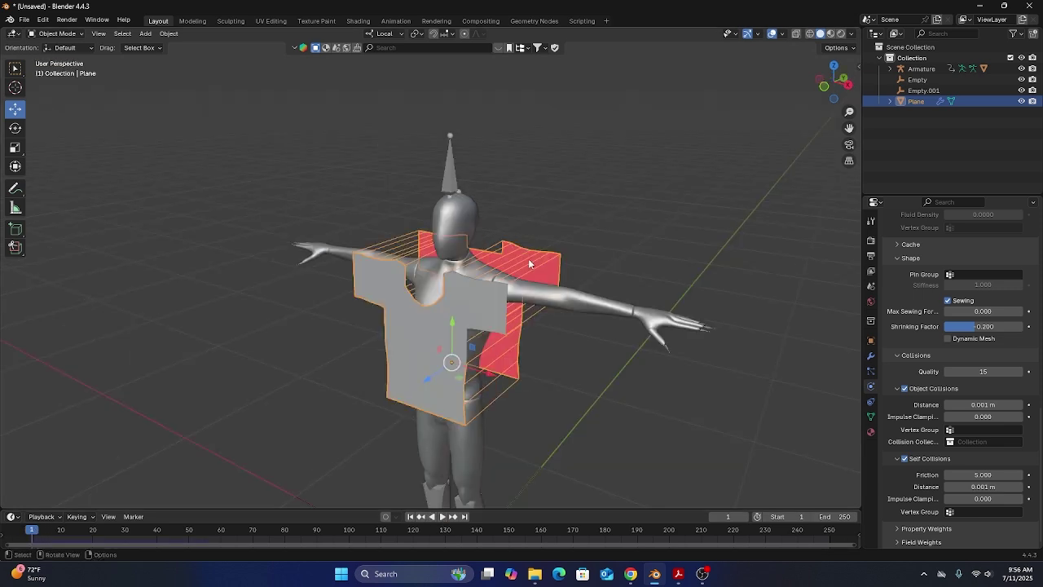
# In back view, lower the shoulder-edge vertices beside the back panel's neck opening with proportional editing
pyautogui.moveTo(531, 263); pyautogui.dragTo(359, 258, button='middle')
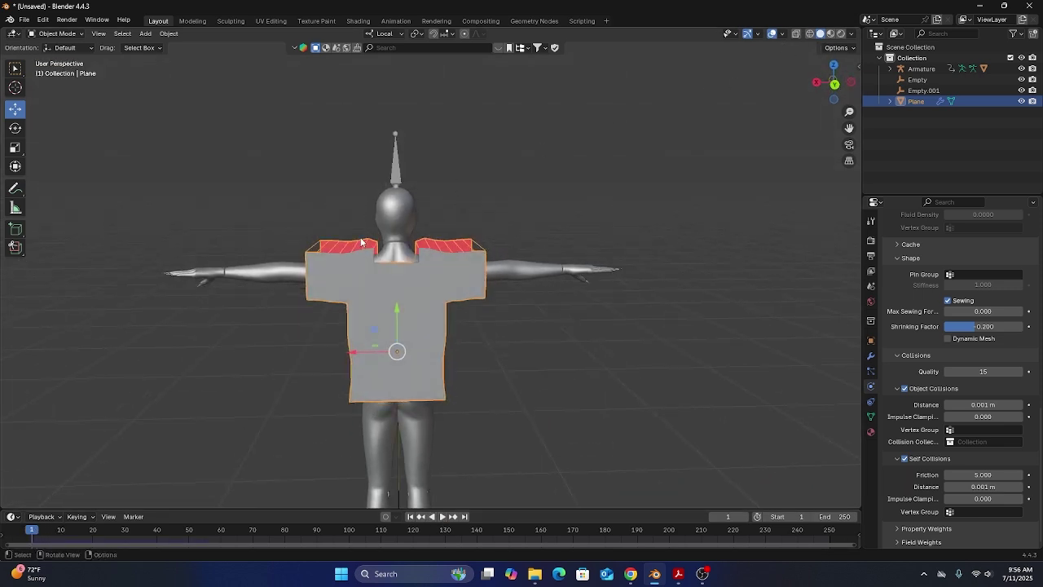
pyautogui.press('Tab')
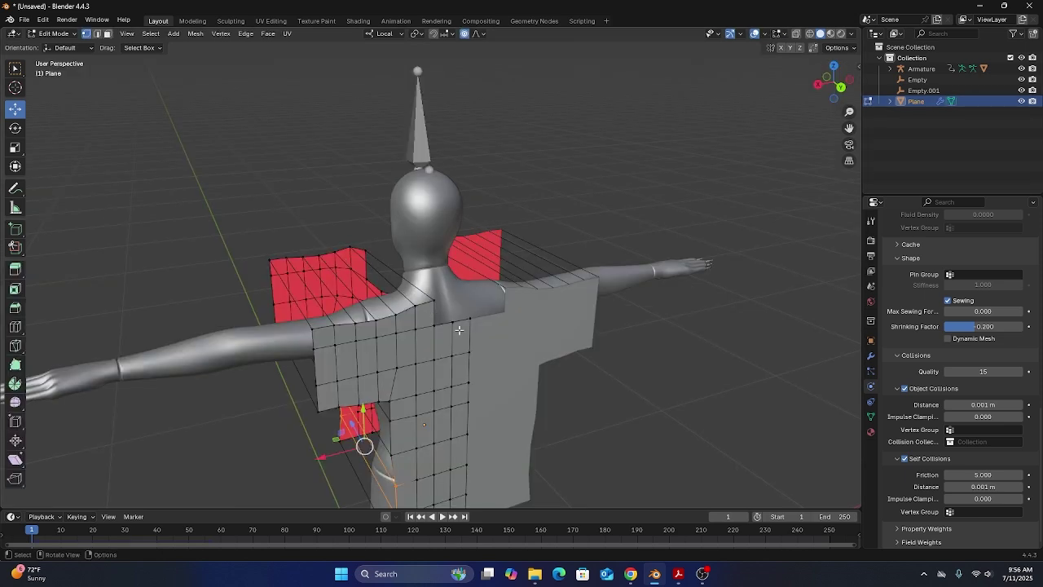
pyautogui.moveTo(460, 330); pyautogui.dragTo(421, 322, button='middle')
pyautogui.scroll(3, 487, 285)
pyautogui.click(838, 87)
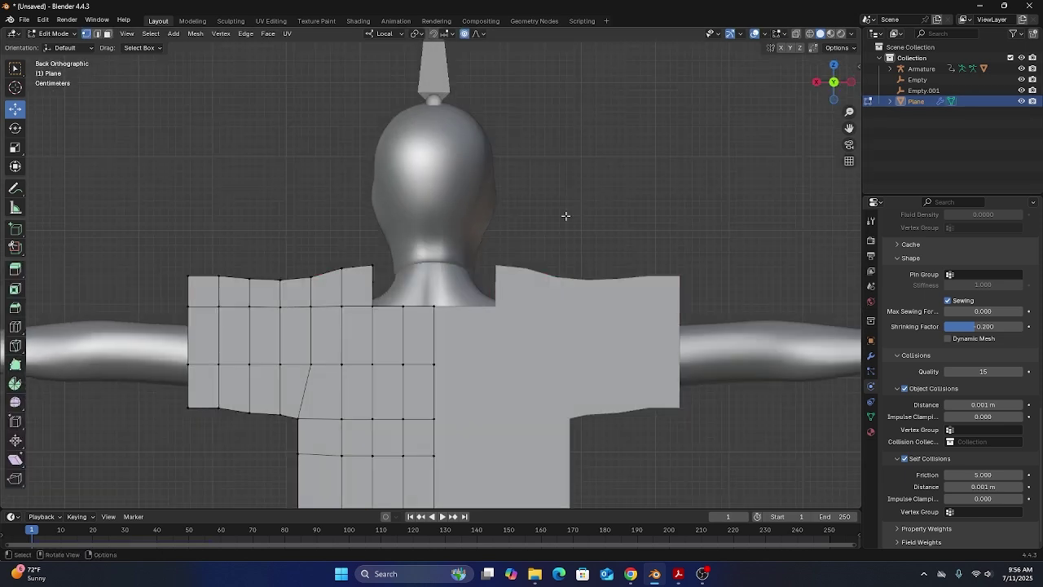
pyautogui.click(373, 271)
pyautogui.moveTo(373, 225); pyautogui.dragTo(374, 237)
pyautogui.click(340, 274)
pyautogui.press('g')
pyautogui.press('z')
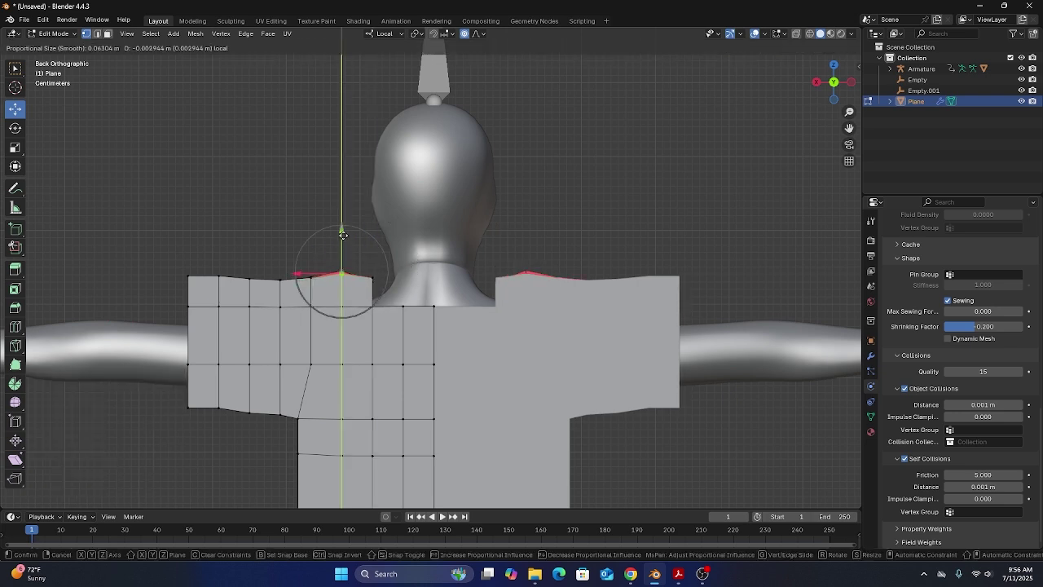
pyautogui.click(351, 257)
pyautogui.click(373, 277)
pyautogui.moveTo(373, 231); pyautogui.dragTo(373, 238)
pyautogui.click(345, 274)
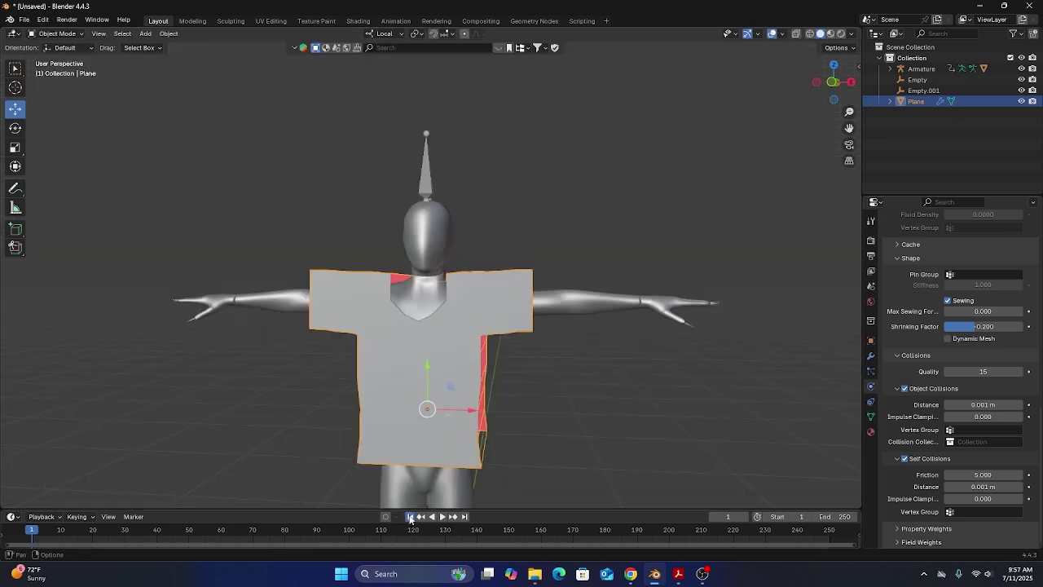
# Run the cloth simulation to frame 72, pause it and examine the fitted shirt from several sides
pyautogui.click(443, 516)
pyautogui.moveTo(559, 391); pyautogui.dragTo(437, 516, button='middle')
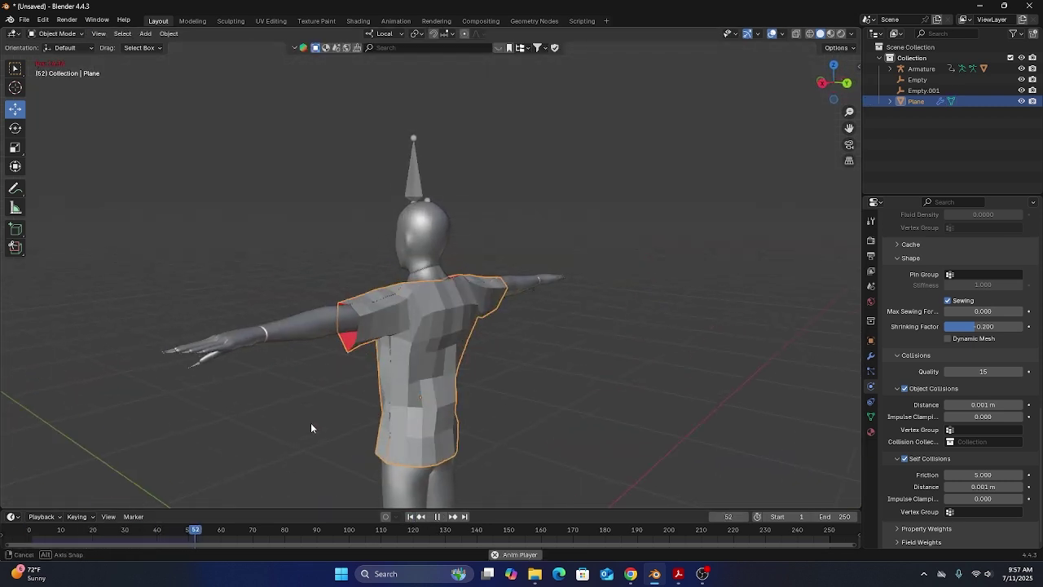
pyautogui.click(437, 515)
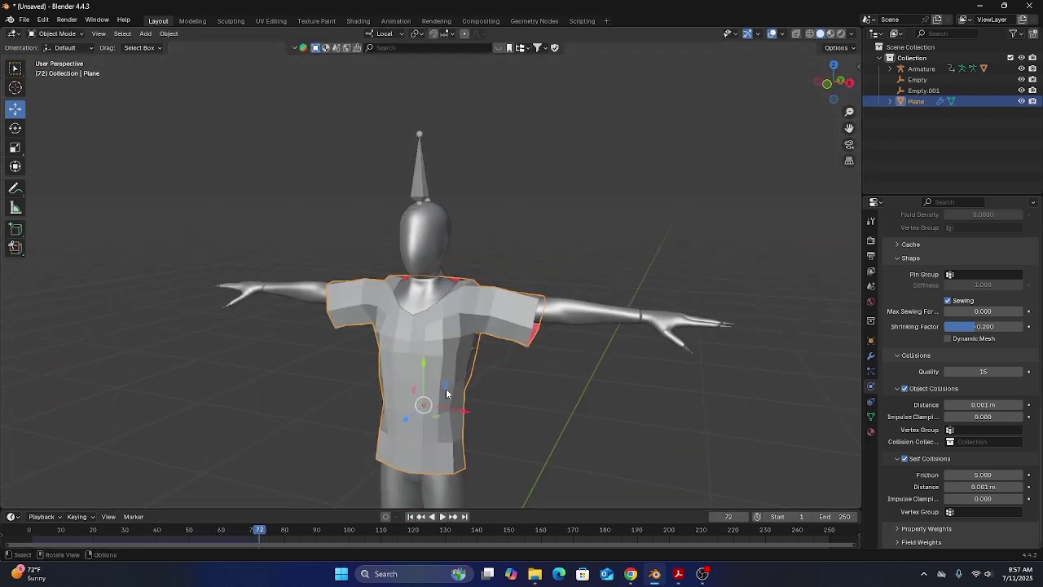
pyautogui.scroll(-4, 517, 377)
pyautogui.moveTo(440, 345); pyautogui.dragTo(459, 334, button='middle')
pyautogui.scroll(3, 458, 334)
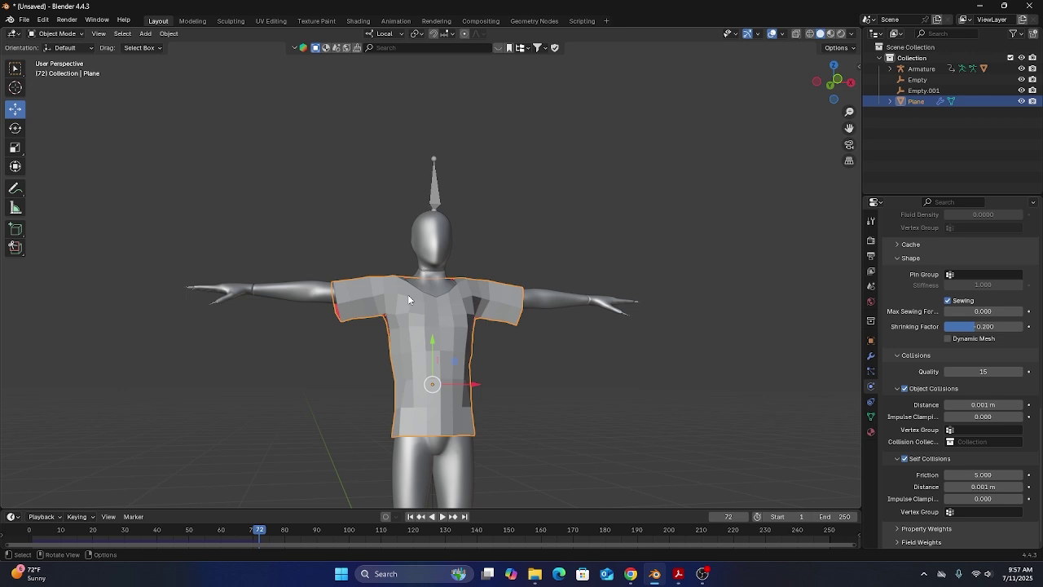
pyautogui.moveTo(423, 311); pyautogui.dragTo(502, 357, button='middle')
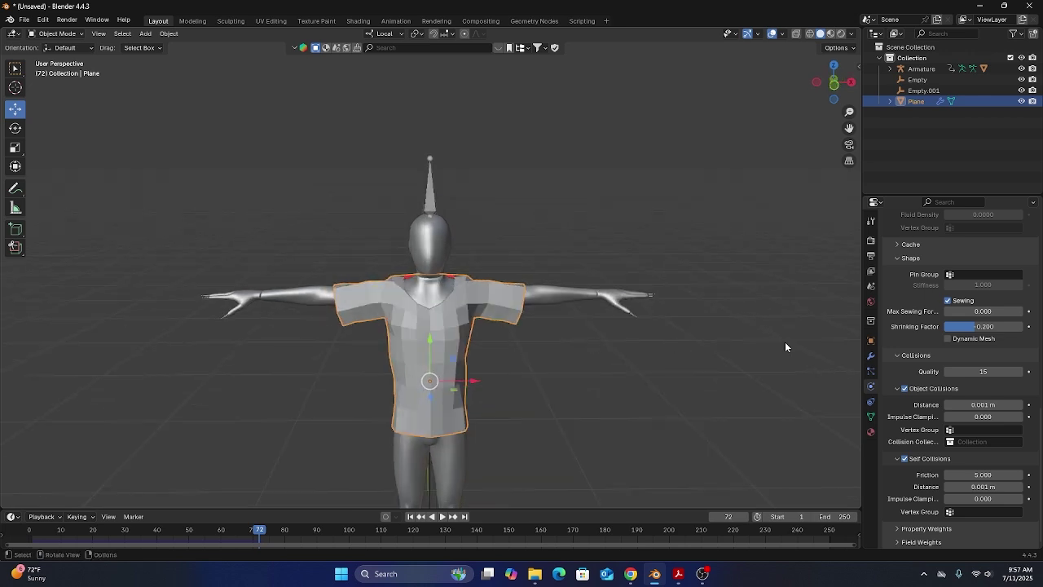
# Apply the shirt's Mirror and Cloth modifiers to keep the simulated shape
pyautogui.click(870, 355)
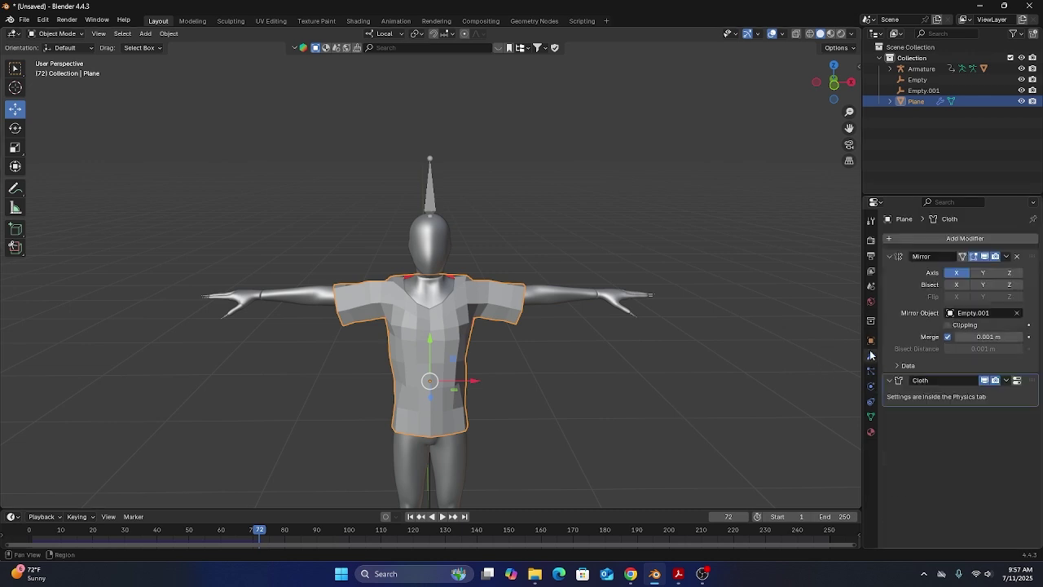
pyautogui.click(1006, 255)
pyautogui.click(1005, 268)
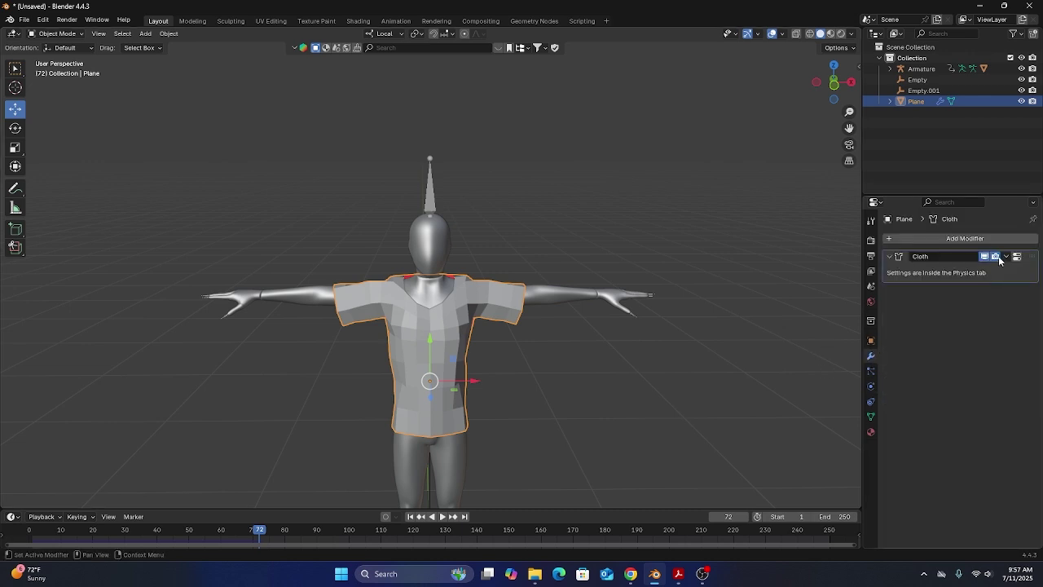
pyautogui.click(1007, 256)
pyautogui.click(983, 266)
# Move the timeline to frame 54 and examine the applied shirt mesh around the neckline, shoulder and sleeve
pyautogui.moveTo(603, 310); pyautogui.dragTo(643, 309, button='middle')
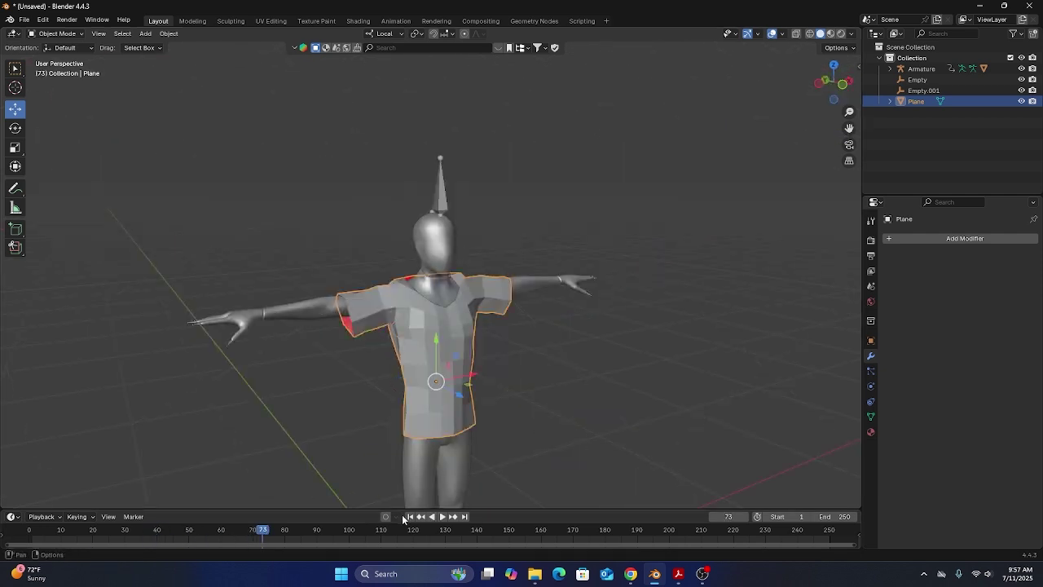
pyautogui.click(412, 517)
pyautogui.click(202, 530)
pyautogui.moveTo(440, 326); pyautogui.dragTo(400, 315, button='middle')
pyautogui.scroll(4, 460, 335)
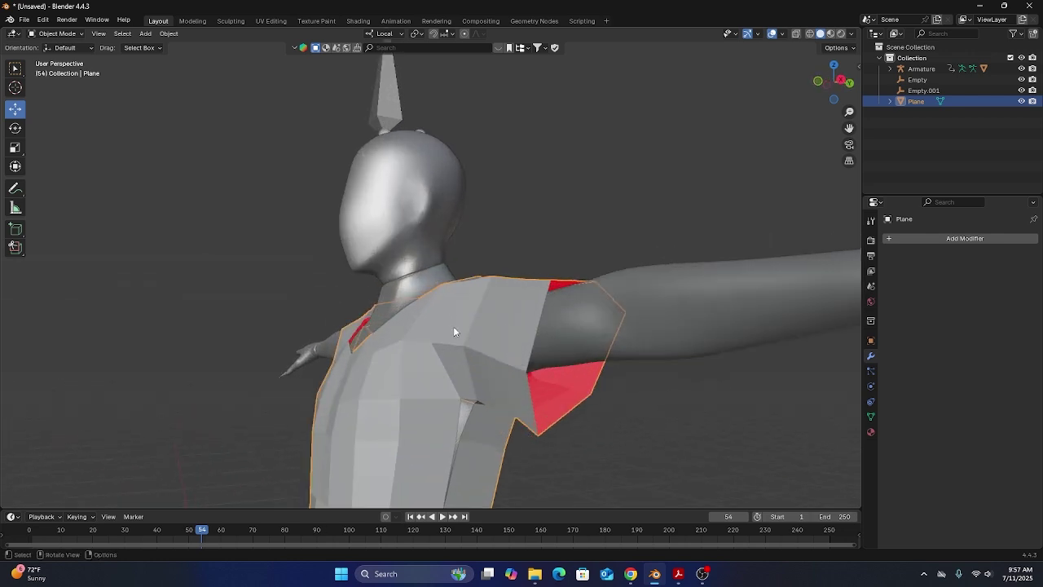
pyautogui.moveTo(459, 341); pyautogui.dragTo(489, 226, button='middle')
pyautogui.scroll(3, 483, 356)
pyautogui.keyDown('shift'); pyautogui.moveTo(463, 407); pyautogui.dragTo(499, 365, button='middle'); pyautogui.keyUp('shift')
pyautogui.scroll(-5, 513, 255)
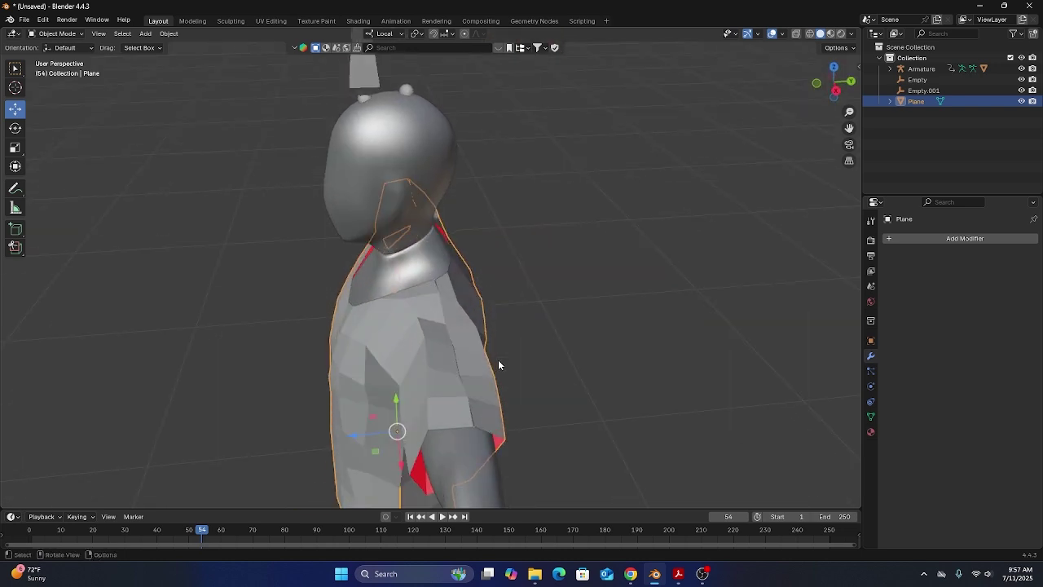
# Select the whole shirt mesh and run Fill Holes on it, and return to Object Mode
pyautogui.press('Tab')
pyautogui.moveTo(450, 346); pyautogui.dragTo(534, 329, button='middle')
pyautogui.press('a')
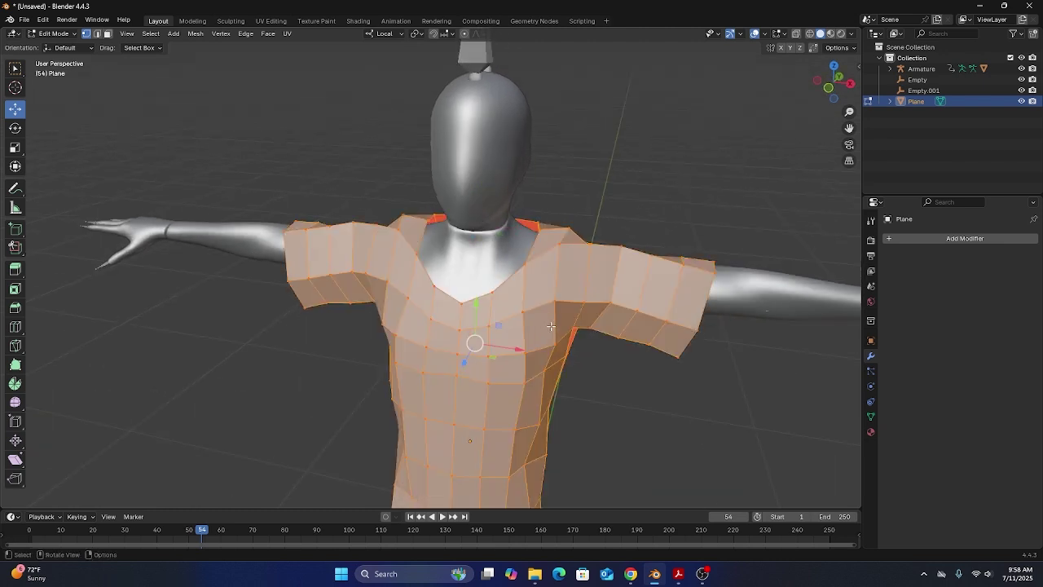
pyautogui.press('F3')
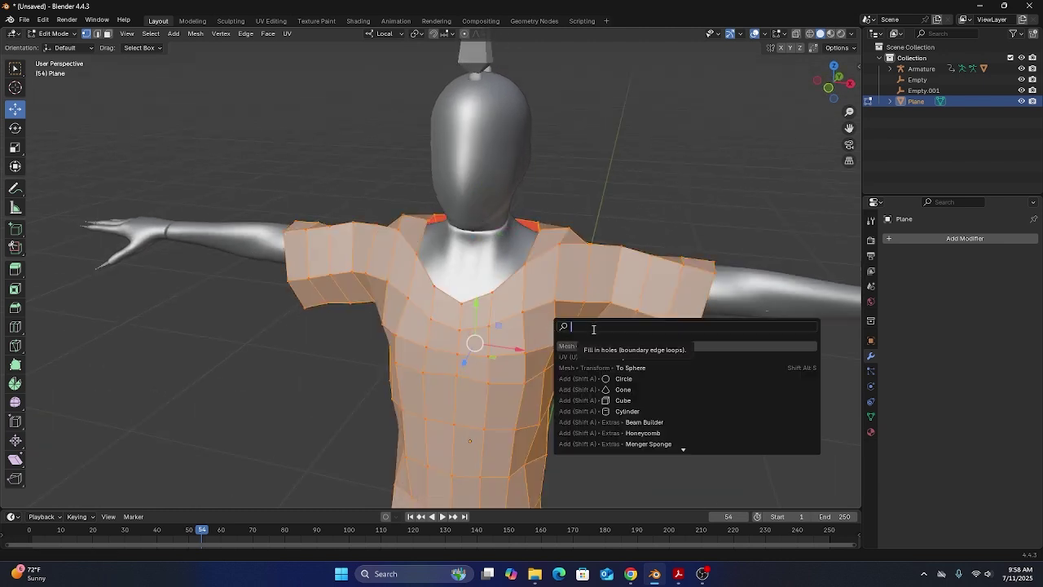
pyautogui.write('fill')
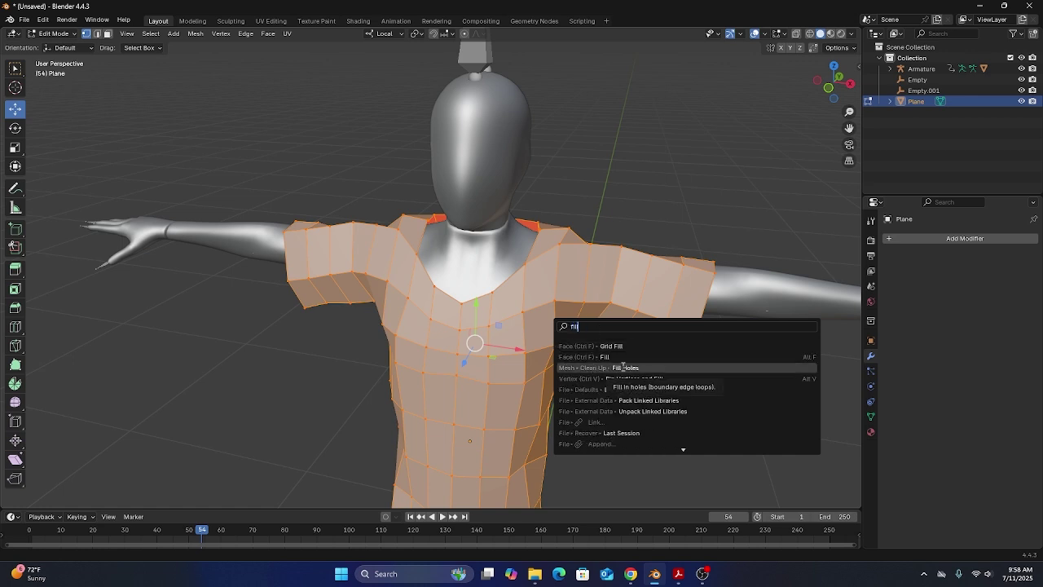
pyautogui.click(623, 367)
pyautogui.moveTo(638, 350); pyautogui.dragTo(468, 314, button='middle')
pyautogui.press('Tab')
pyautogui.scroll(4, 487, 304)
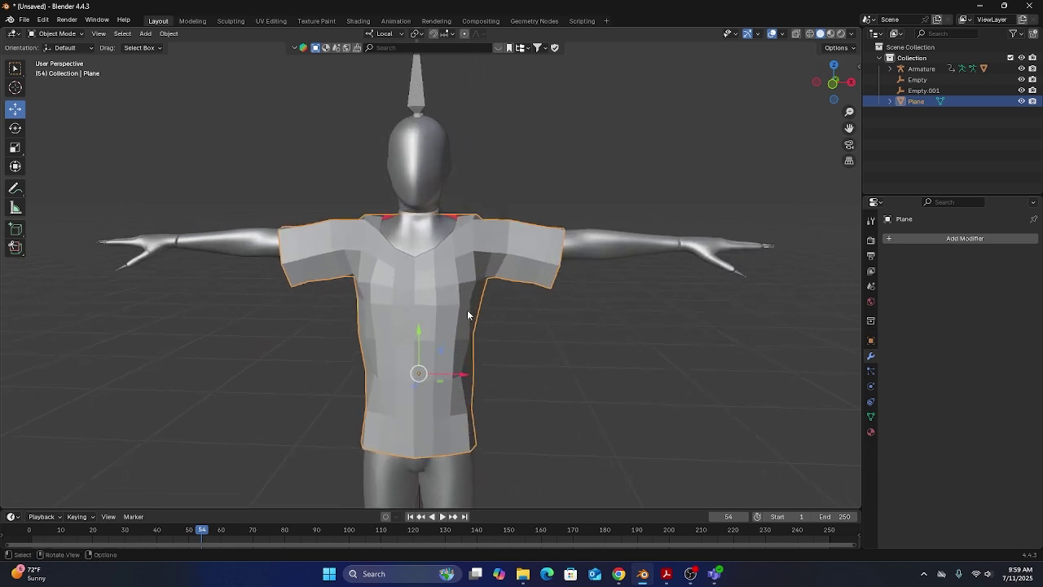
# Look over the finished shirt on the mannequin and select the mannequin's armature
pyautogui.scroll(-3, 468, 315)
pyautogui.moveTo(468, 314); pyautogui.dragTo(512, 296, button='middle')
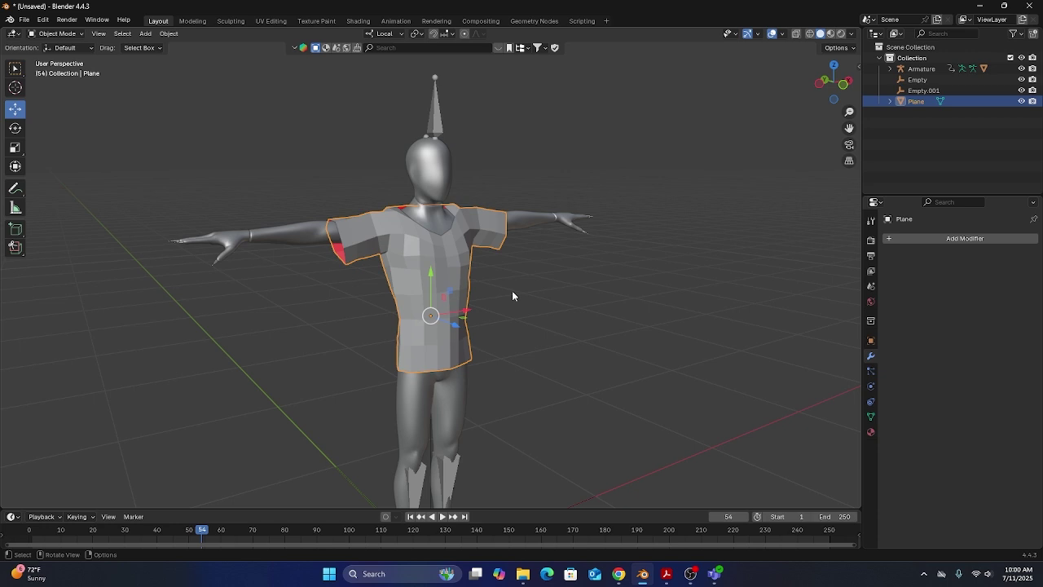
pyautogui.moveTo(511, 295); pyautogui.dragTo(478, 362, button='middle')
pyautogui.click(418, 125)
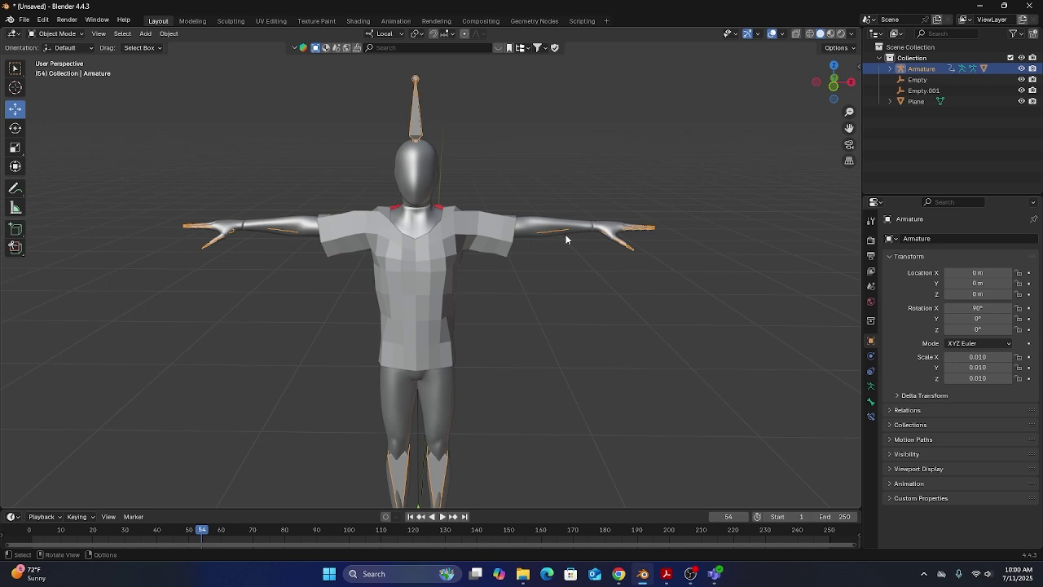
pyautogui.scroll(3, 575, 233)
pyautogui.scroll(-2, 586, 261)
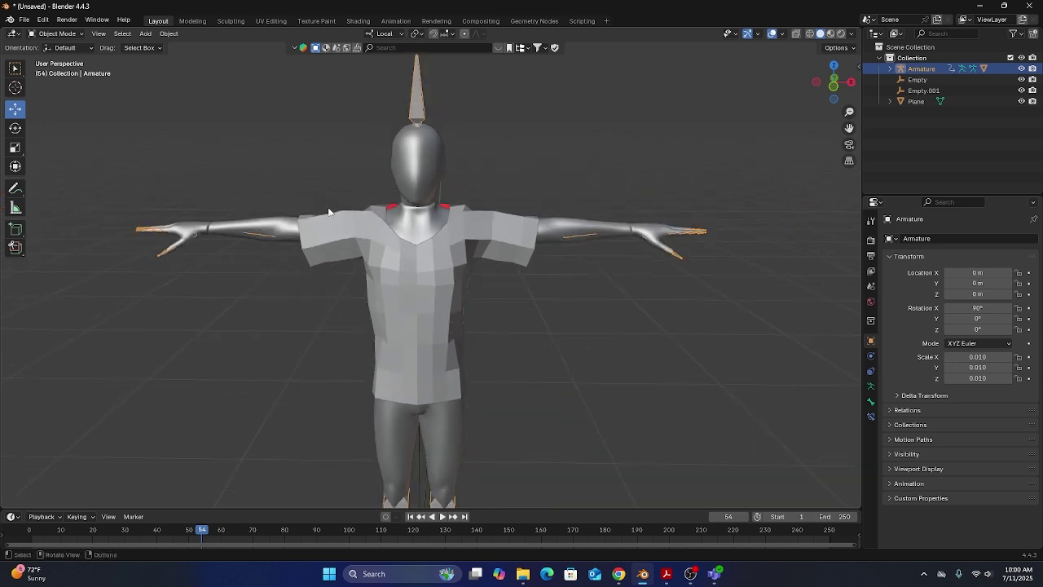
# Put the armature in Pose Mode, select the left upper-arm bone, move to frame 1 and enlarge the timeline
pyautogui.click(57, 34)
pyautogui.click(65, 70)
pyautogui.click(512, 225)
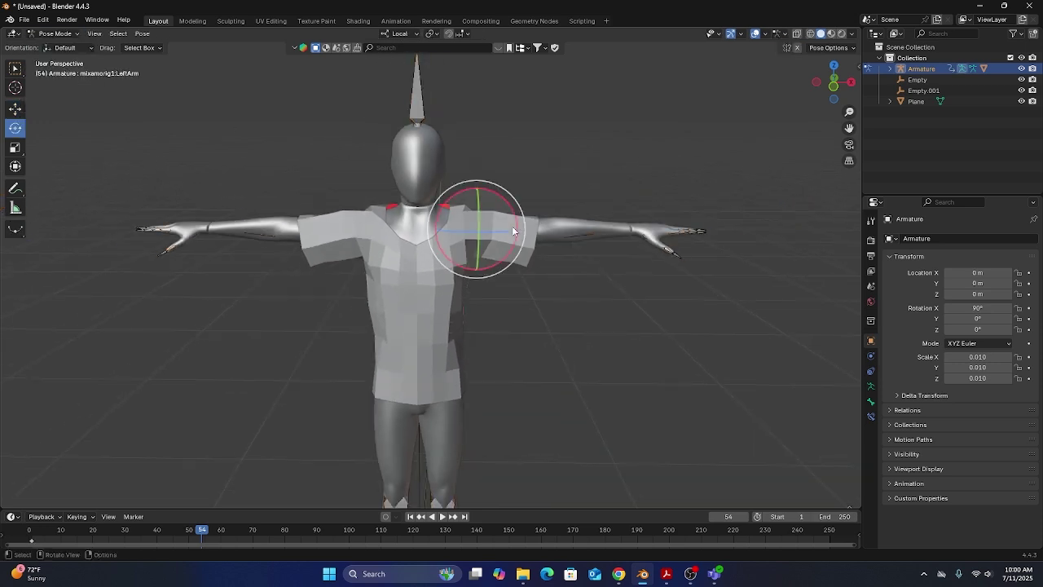
pyautogui.moveTo(505, 233); pyautogui.dragTo(478, 243)
pyautogui.moveTo(88, 508); pyautogui.dragTo(87, 458)
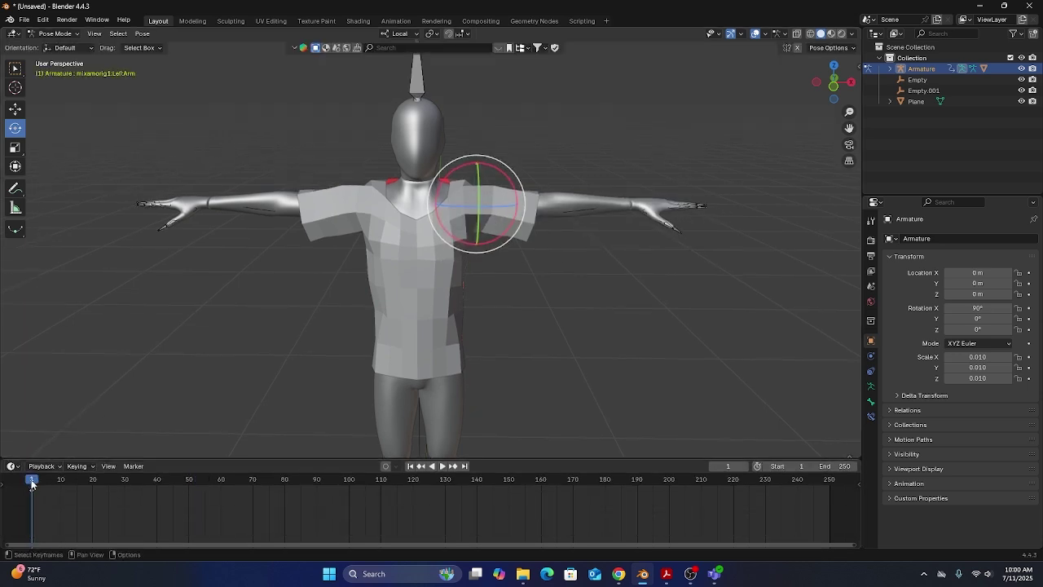
# Keyframe all bones in the T-pose at frame 2 and move the timeline to frame 30
pyautogui.press('space')
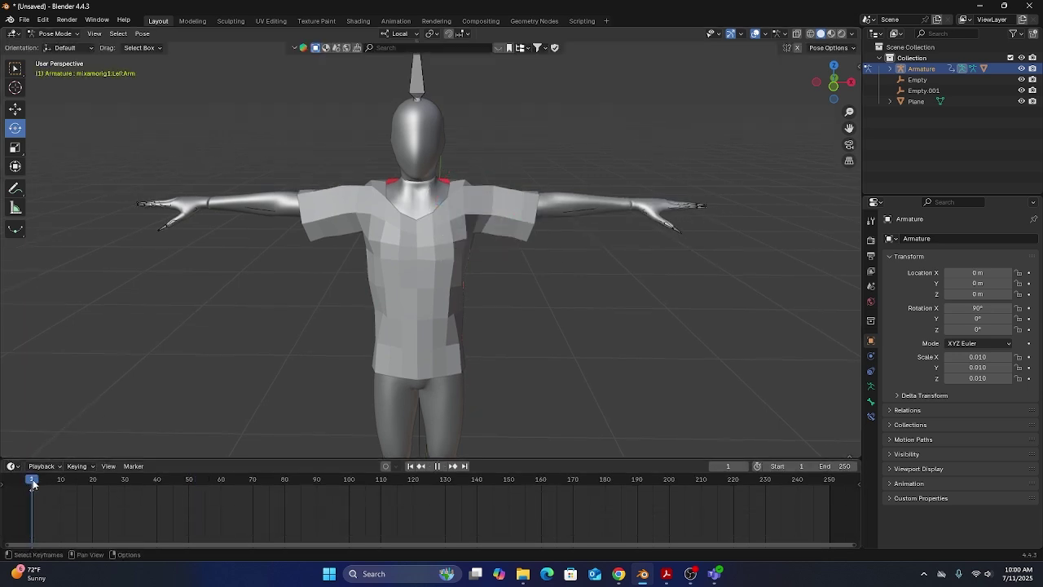
pyautogui.press('space')
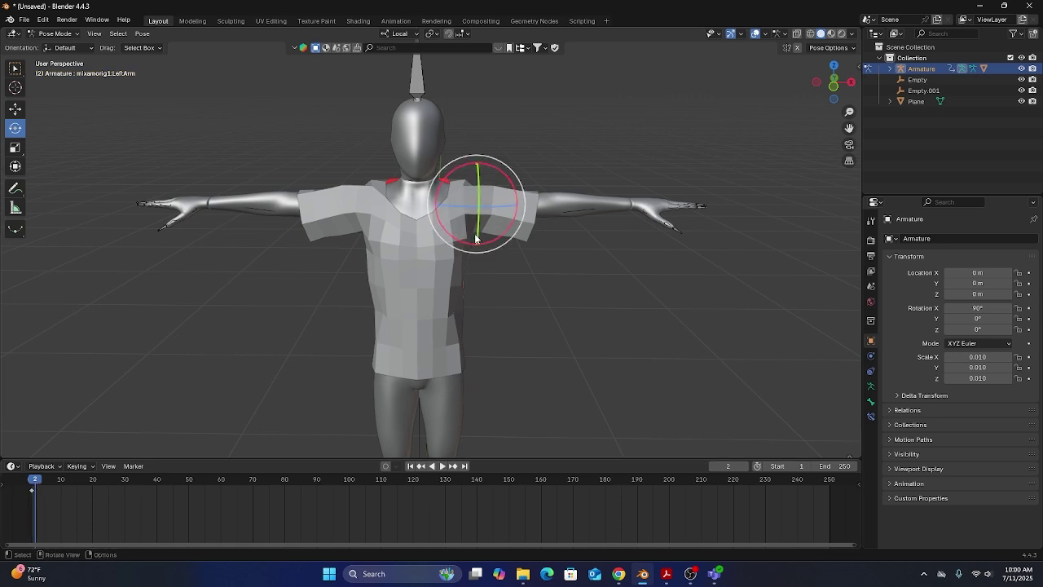
pyautogui.press('a')
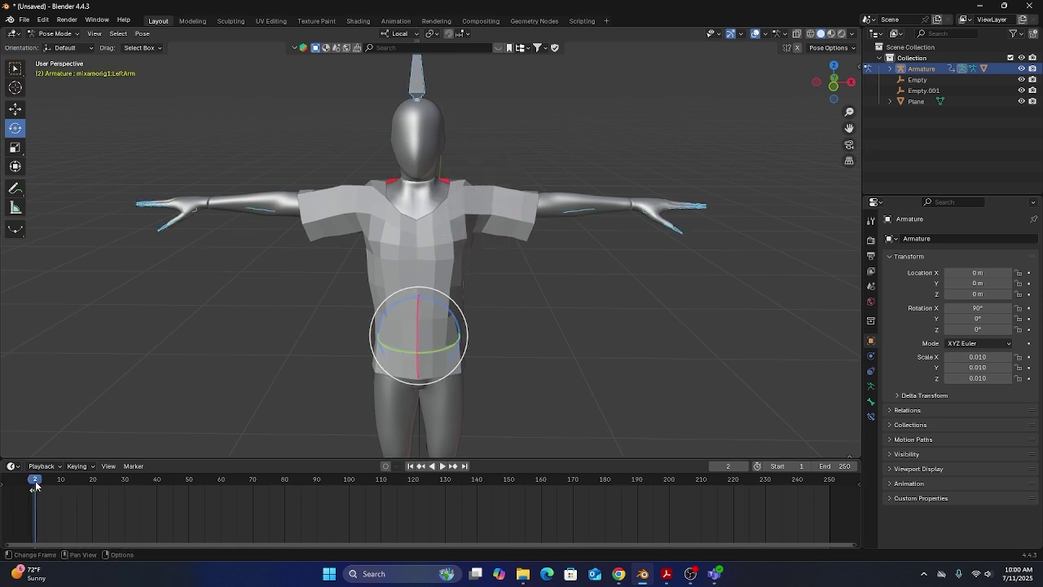
pyautogui.moveTo(35, 486); pyautogui.dragTo(124, 496)
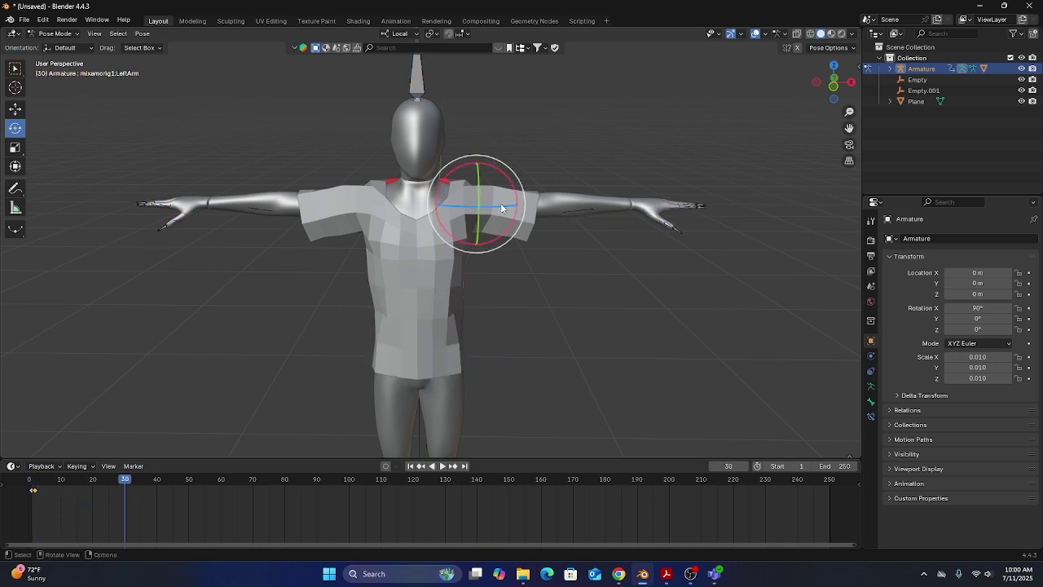
pyautogui.moveTo(500, 203); pyautogui.dragTo(479, 221)
pyautogui.moveTo(480, 222); pyautogui.dragTo(502, 284, button='middle')
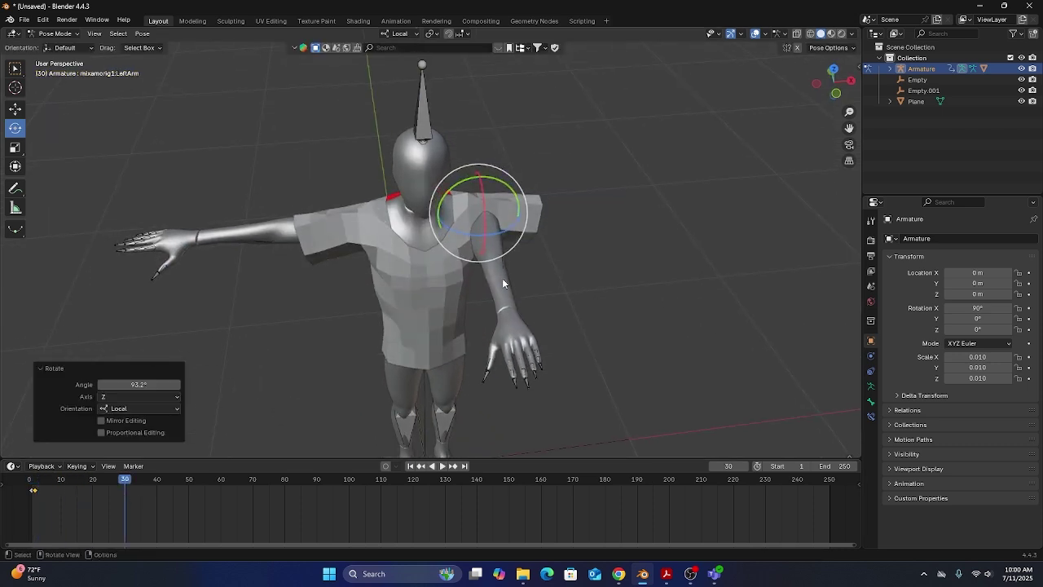
pyautogui.click(502, 284)
pyautogui.moveTo(520, 276); pyautogui.dragTo(497, 287)
pyautogui.hotkey('ctrl', 'z')
pyautogui.hotkey('ctrl', 'z')
pyautogui.hotkey('ctrl', 'z')
# Rotate the left and right upper-arm bones so both arms hang down beside the body at frame 30
pyautogui.moveTo(523, 189); pyautogui.dragTo(500, 239)
pyautogui.moveTo(500, 238); pyautogui.dragTo(373, 214, button='middle')
pyautogui.moveTo(399, 215); pyautogui.dragTo(437, 211)
pyautogui.moveTo(437, 210); pyautogui.dragTo(326, 206, button='middle')
pyautogui.click(325, 205)
pyautogui.moveTo(329, 181); pyautogui.dragTo(49, 236)
pyautogui.click(516, 220)
pyautogui.moveTo(516, 220); pyautogui.dragTo(427, 349)
# Keyframe all bones in the lowered-arm pose at frame 30 and return the timeline to frame 1
pyautogui.press('a')
pyautogui.press('i')
pyautogui.moveTo(122, 484); pyautogui.dragTo(32, 500)
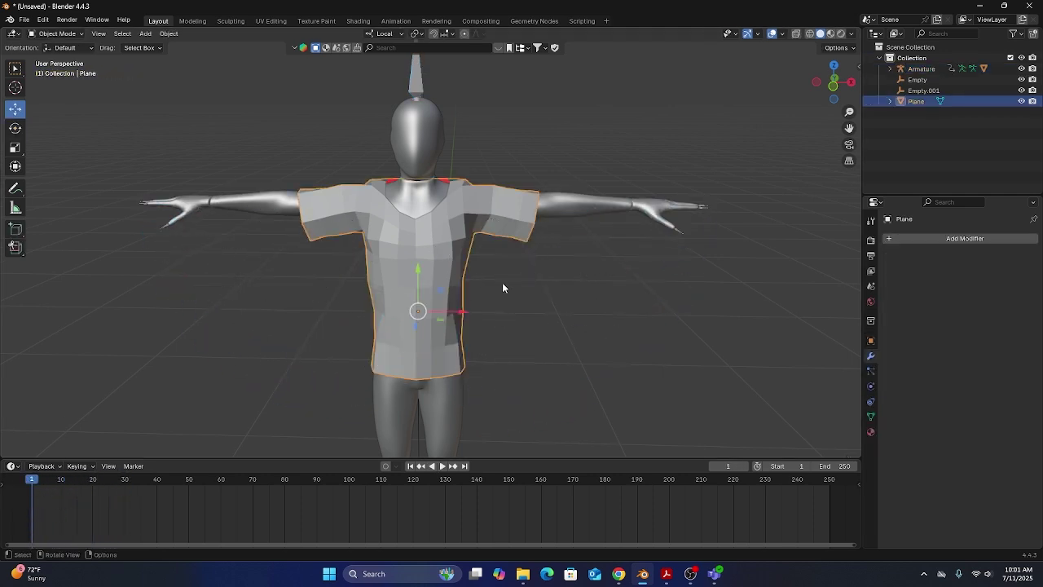
# Add Cloth physics to the shirt in Object Mode and set its Quality Steps to 10
pyautogui.moveTo(528, 285)
pyautogui.mouseDown(button='middle')
pyautogui.moveTo(479, 296)
pyautogui.moveTo(538, 287)
pyautogui.mouseUp(button='middle')
pyautogui.click(871, 387)
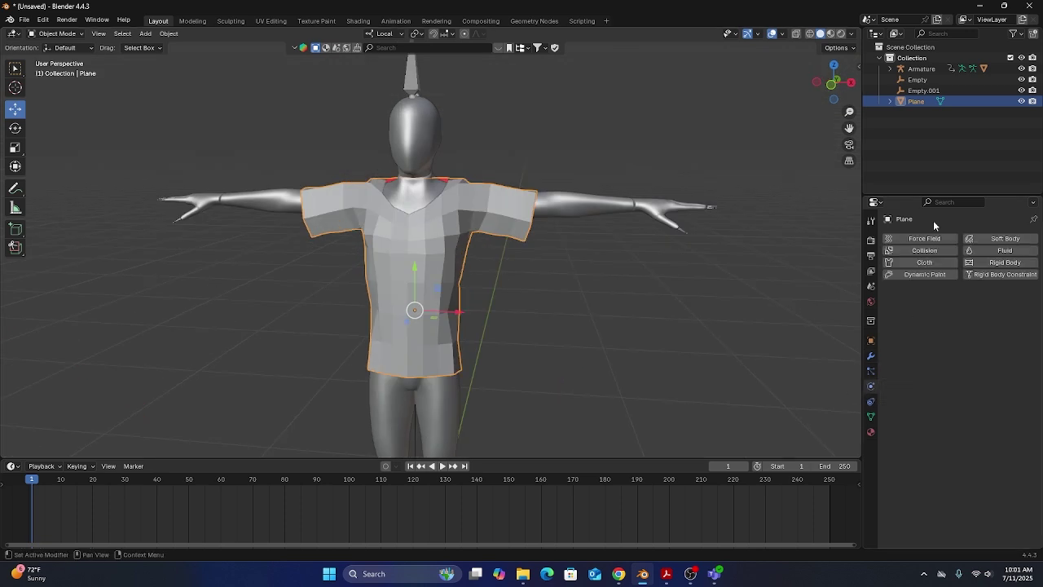
pyautogui.click(927, 262)
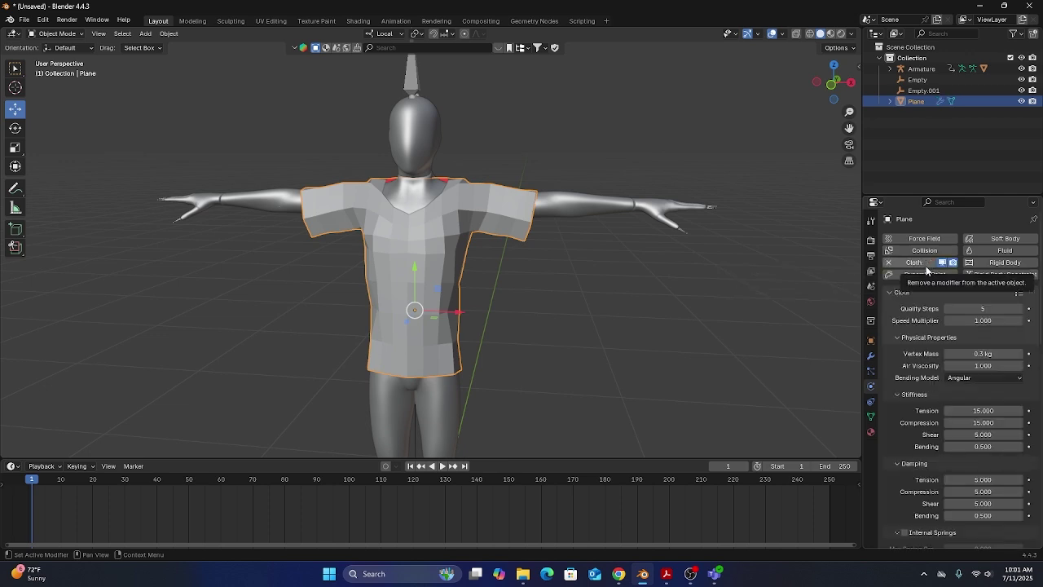
pyautogui.click(981, 308)
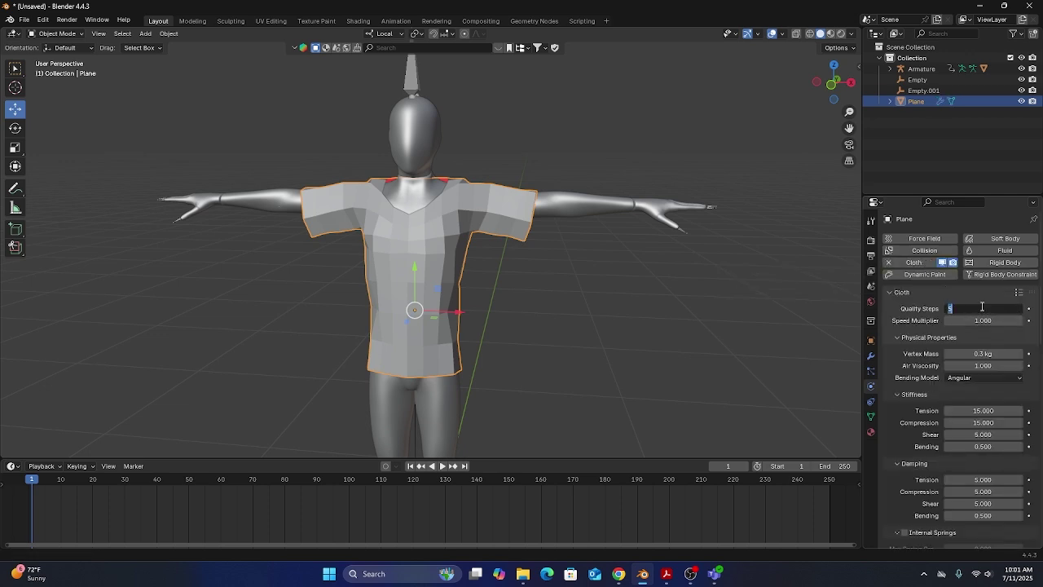
pyautogui.write('10')
pyautogui.press('Return')
# Set the shirt's cloth collision Quality to 15 and the Object Collisions distance to 0.001 m
pyautogui.scroll(-10, 917, 434)
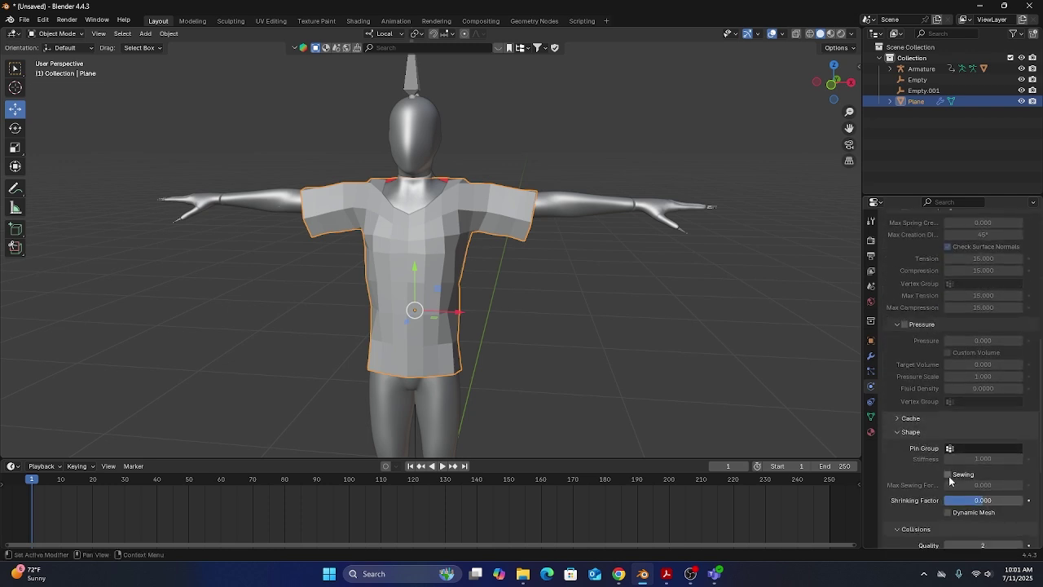
pyautogui.scroll(-2, 894, 463)
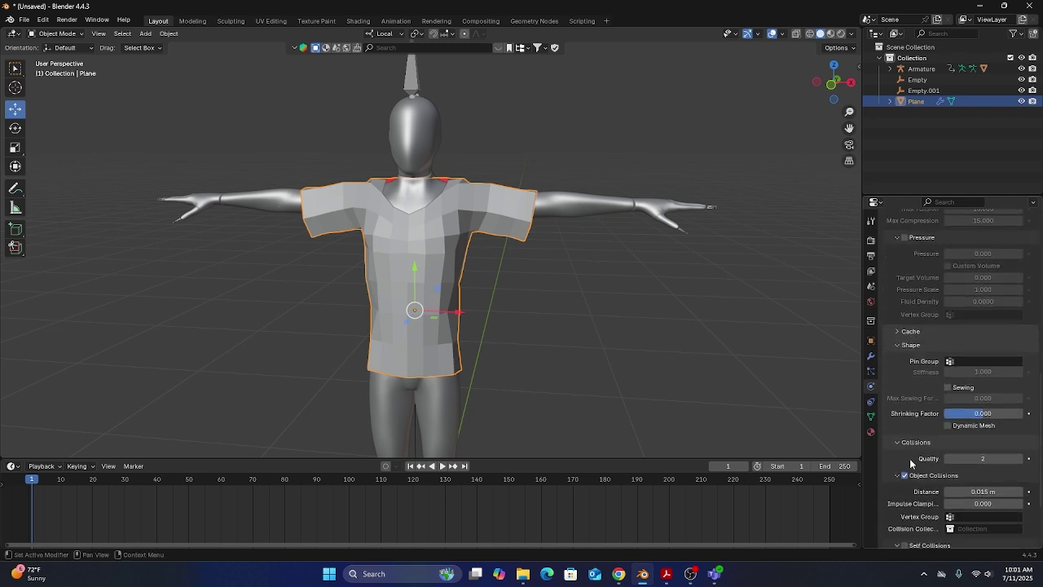
pyautogui.click(992, 459)
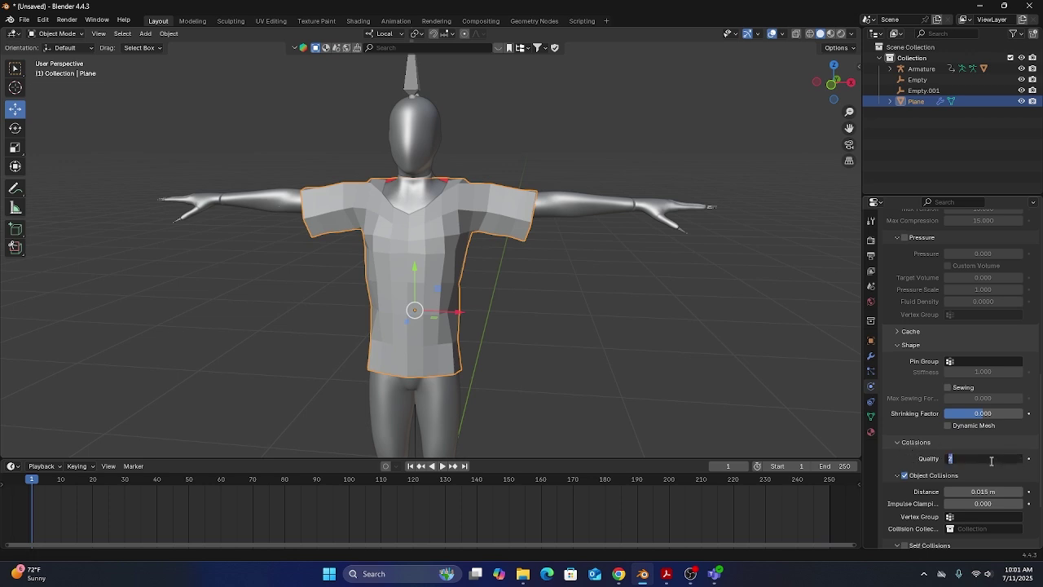
pyautogui.click(908, 446)
pyautogui.scroll(-1, 929, 432)
pyautogui.moveTo(1006, 450); pyautogui.dragTo(896, 456)
# Enable Self Collisions on the shirt's cloth with friction 5 and distance 0.001 m
pyautogui.scroll(-1, 894, 461)
pyautogui.click(905, 459)
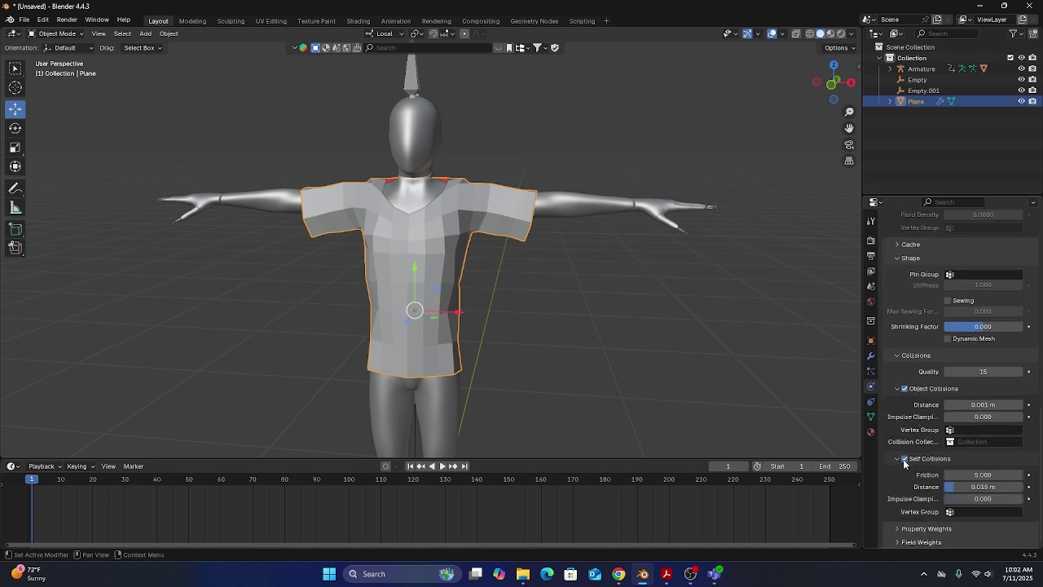
pyautogui.doubleClick(983, 474)
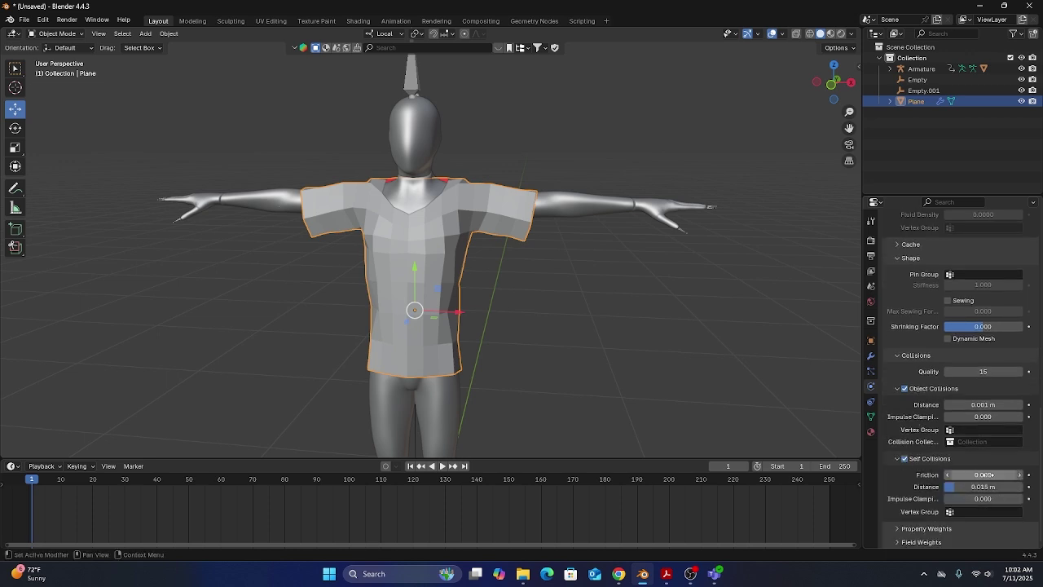
pyautogui.write('5')
pyautogui.press('Tab')
pyautogui.write('0.001')
pyautogui.press('Return')
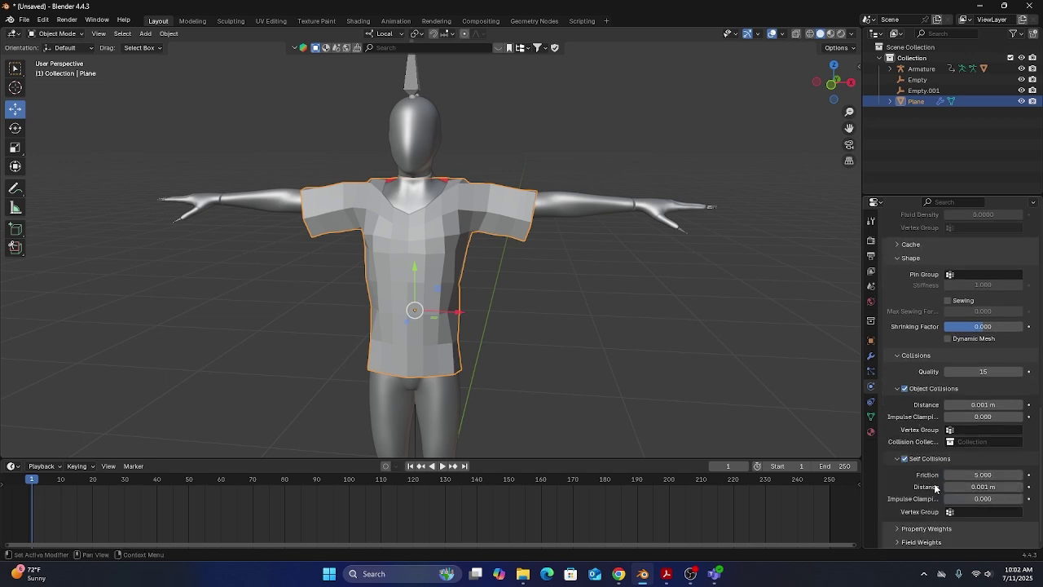
# Play the cloth simulation twice from frame 1, examine how the shirt follows the lowering arms, and return to frame 1
pyautogui.click(440, 466)
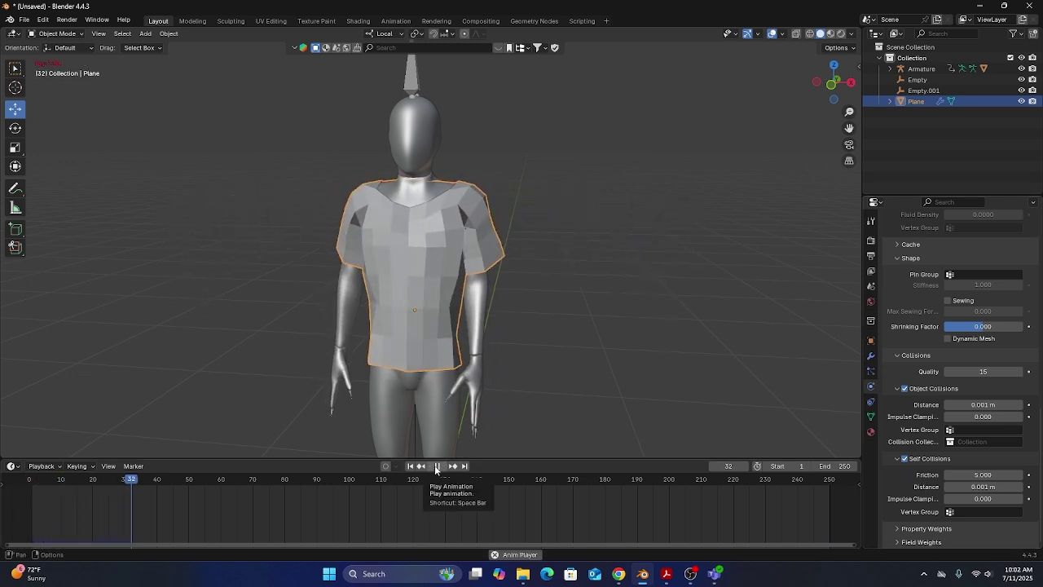
pyautogui.click(437, 466)
pyautogui.moveTo(398, 350); pyautogui.dragTo(457, 381, button='middle')
pyautogui.click(410, 466)
pyautogui.moveTo(521, 367); pyautogui.dragTo(431, 492, button='middle')
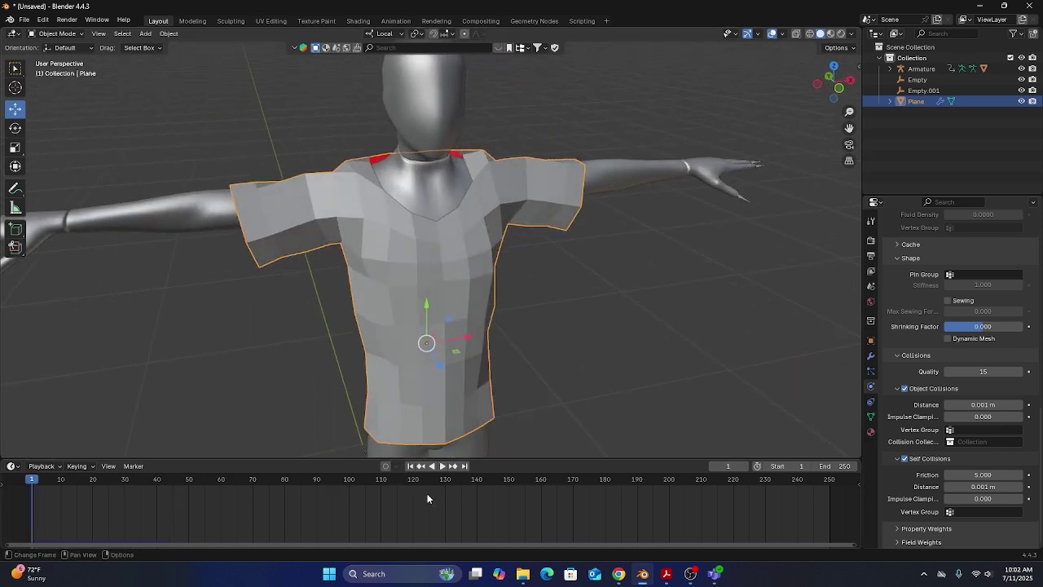
pyautogui.click(440, 466)
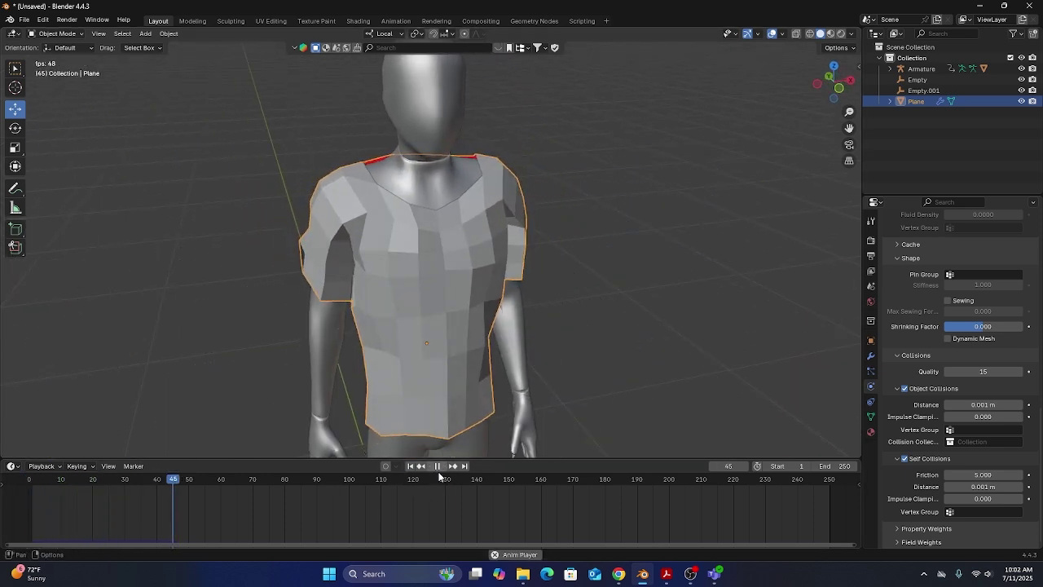
pyautogui.click(437, 466)
pyautogui.moveTo(486, 388); pyautogui.dragTo(426, 304, button='middle')
pyautogui.hotkey('shift', 'Left')
pyautogui.scroll(-2, 461, 227)
pyautogui.moveTo(460, 226); pyautogui.dragTo(473, 229, button='middle')
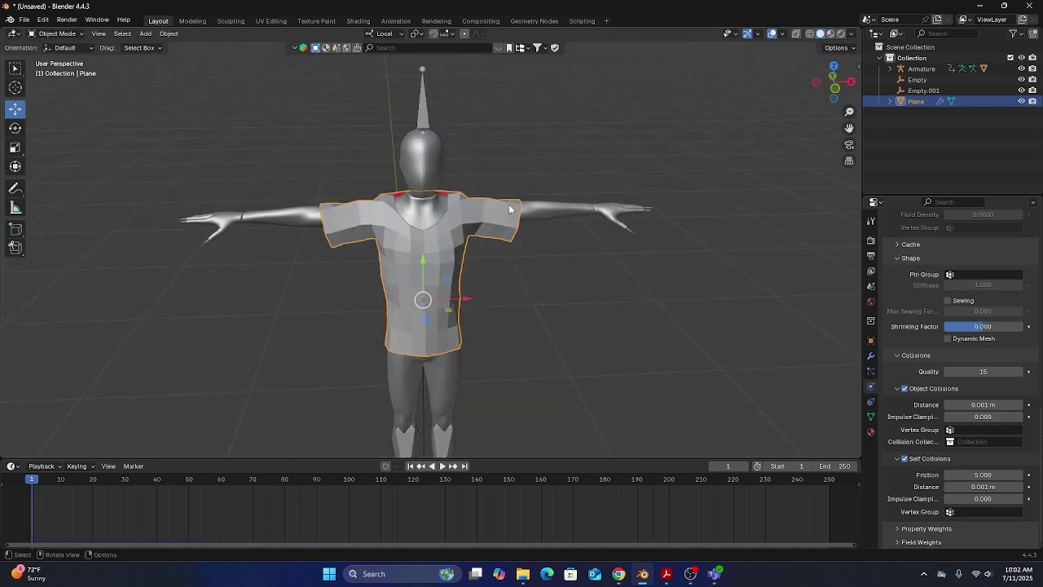
pyautogui.scroll(3, 465, 279)
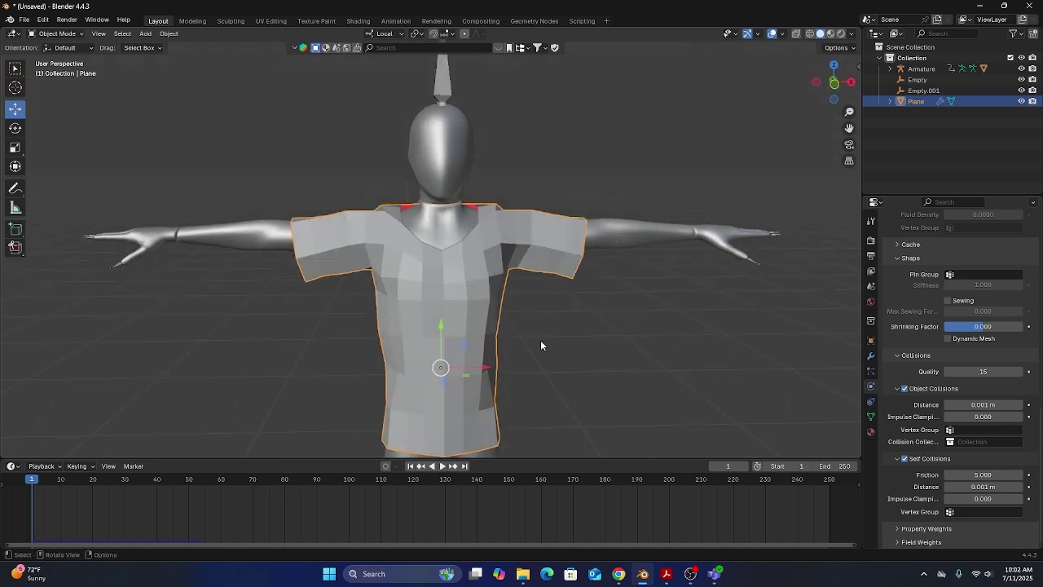
# Add a Subdivision modifier to the shirt and move it above the Cloth modifier
pyautogui.click(870, 355)
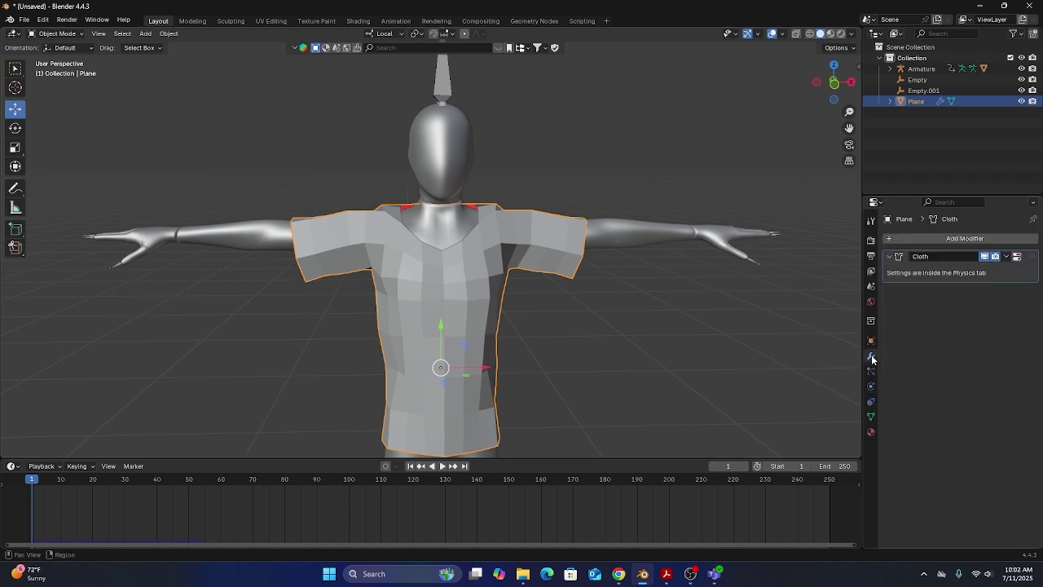
pyautogui.click(937, 240)
pyautogui.click(937, 240)
pyautogui.click(926, 260)
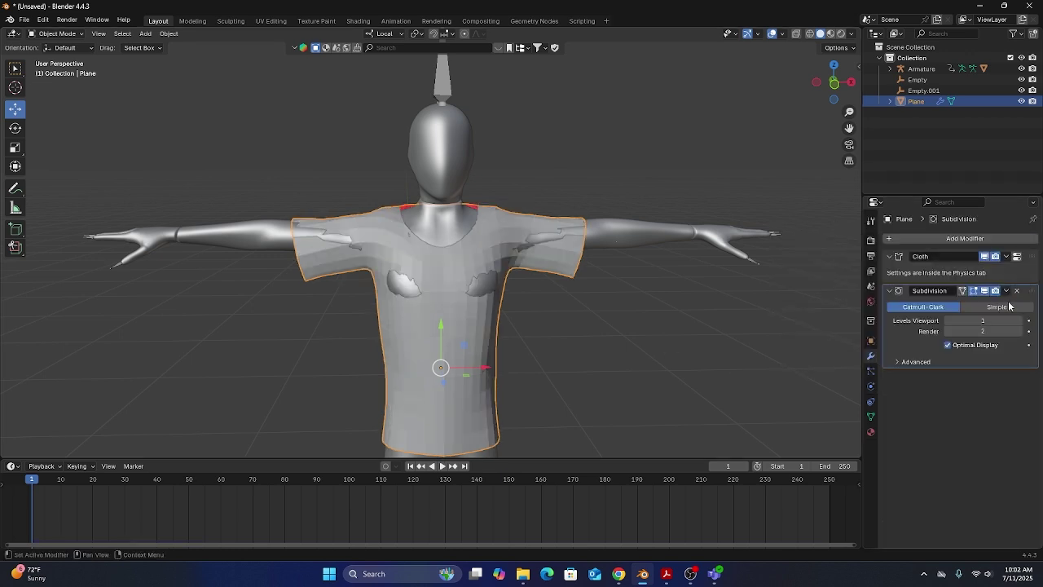
pyautogui.moveTo(1032, 291); pyautogui.dragTo(1017, 242)
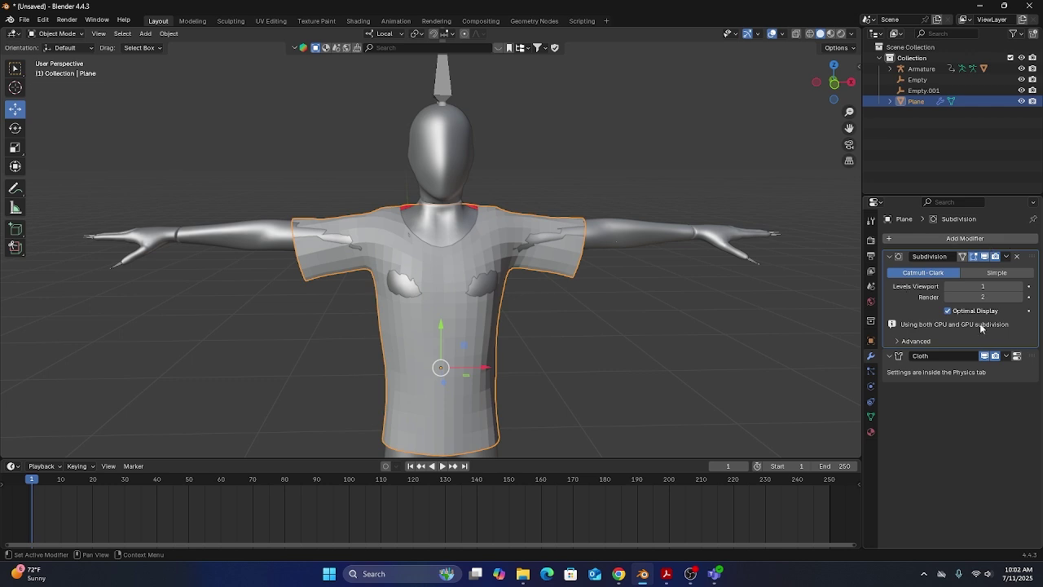
# Play the subdivided shirt's simulation from frame 1 and stop it at frame 40
pyautogui.click(408, 467)
pyautogui.click(441, 466)
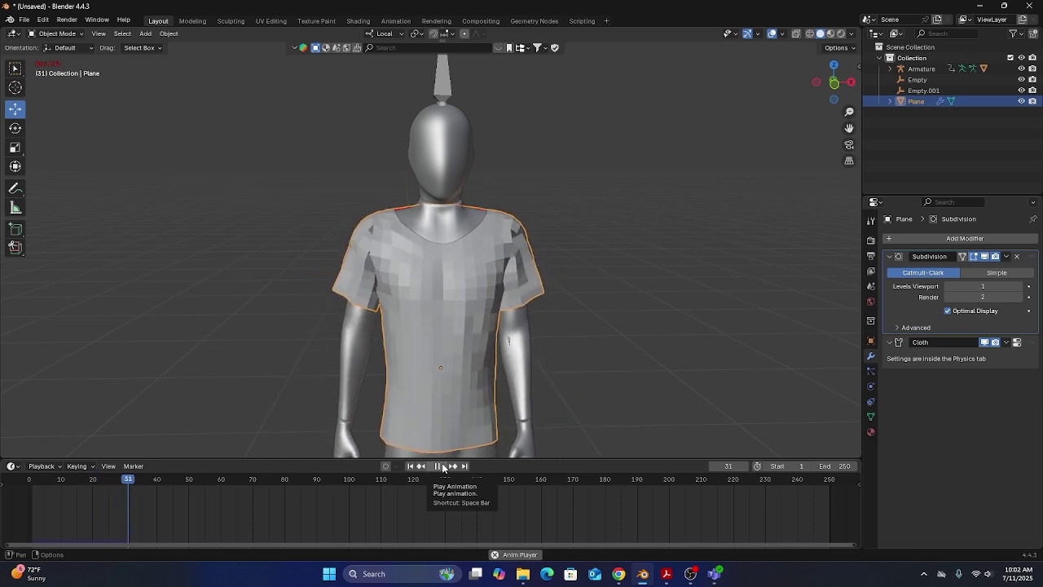
pyautogui.click(442, 467)
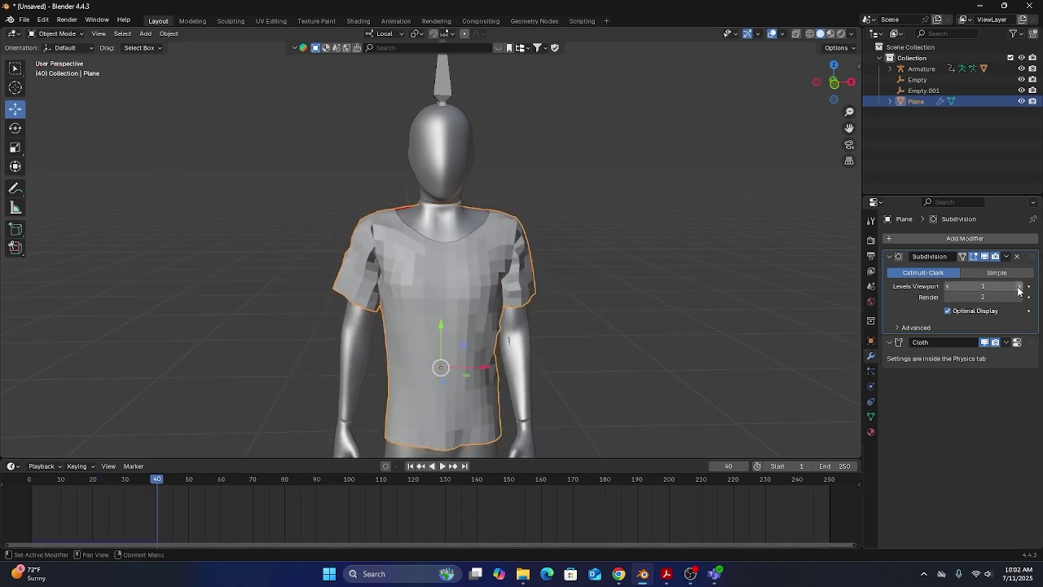
# Raise the Subdivision viewport level to 2 and 3, replaying the cloth simulation each time and stopping at frame 31 for level 3
pyautogui.click(1019, 286)
pyautogui.click(410, 466)
pyautogui.click(441, 466)
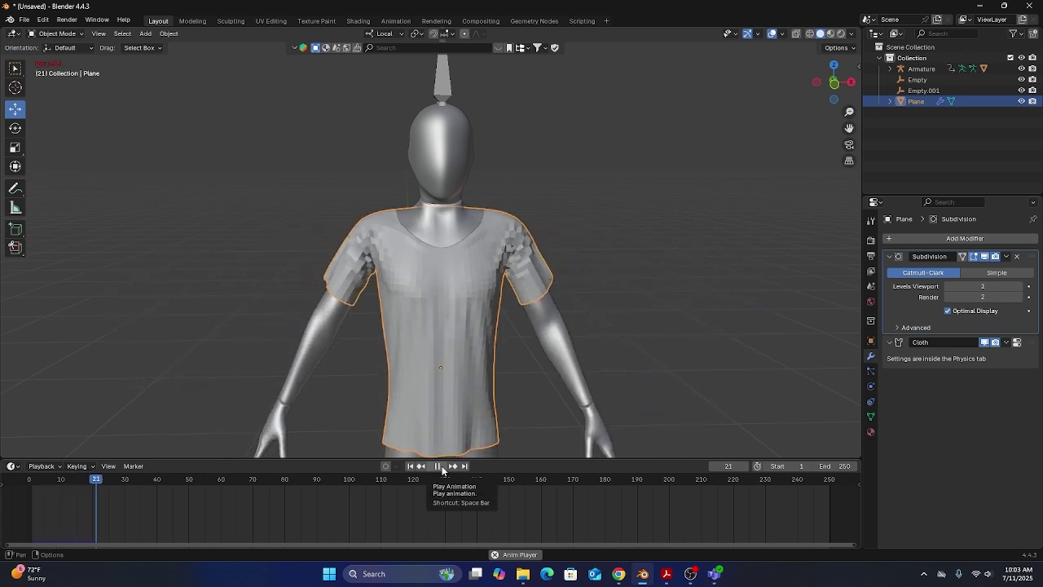
pyautogui.click(441, 466)
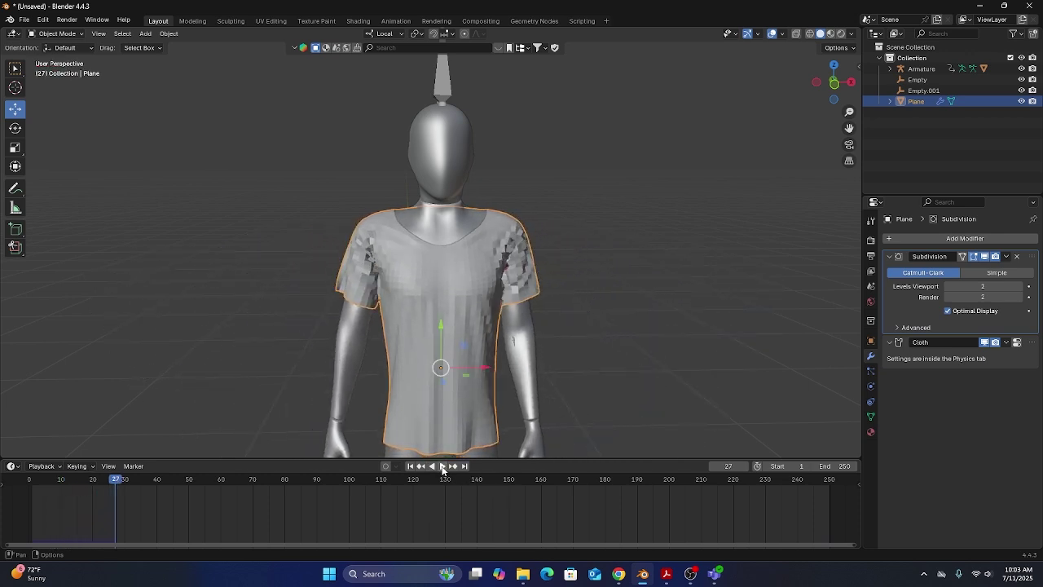
pyautogui.click(1018, 286)
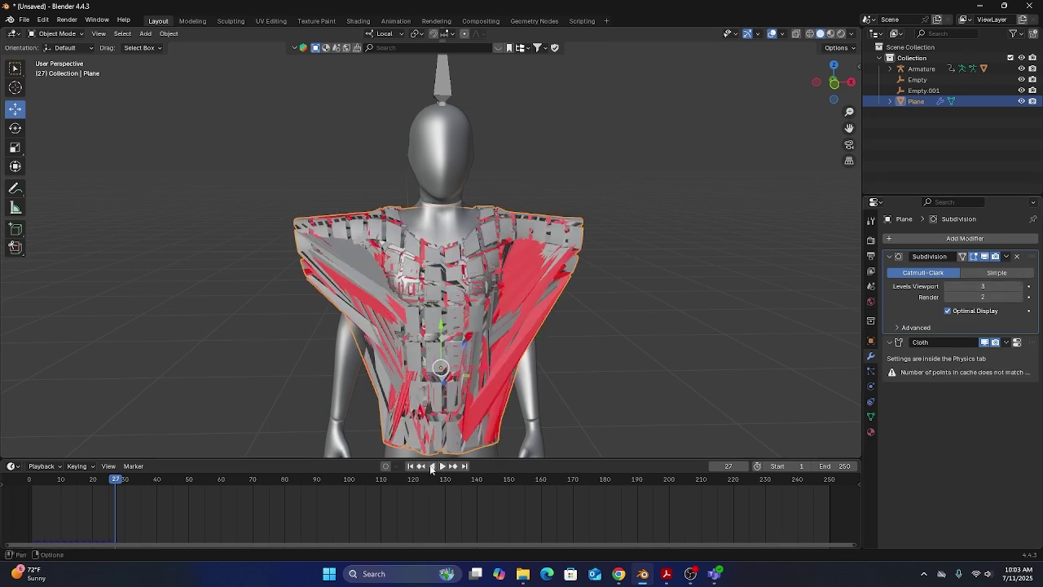
pyautogui.click(442, 466)
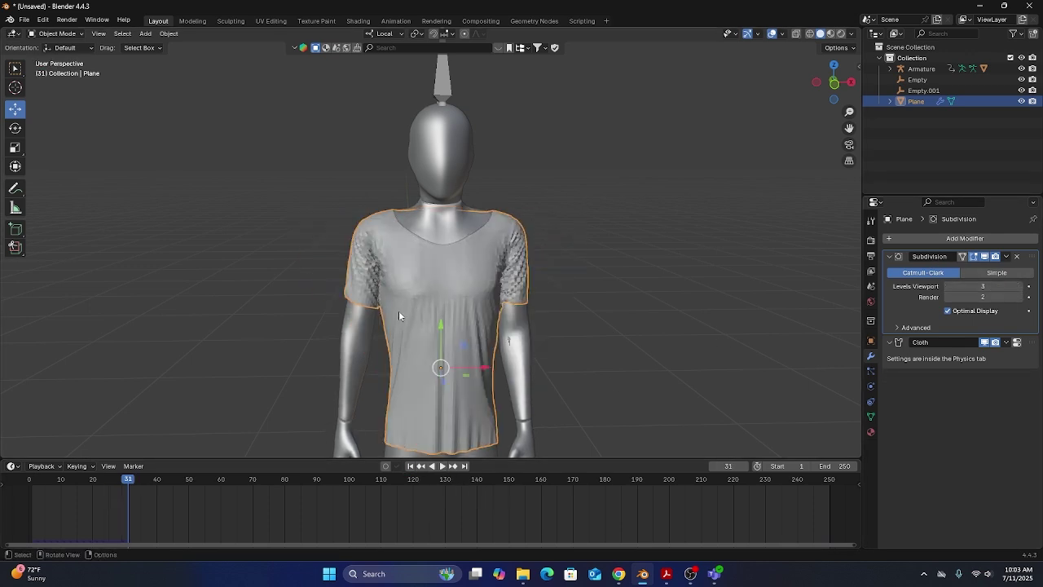
# Apply the shirt's Subdivision and Cloth modifiers at frame 31
pyautogui.moveTo(399, 311); pyautogui.dragTo(451, 316, button='middle')
pyautogui.click(1006, 256)
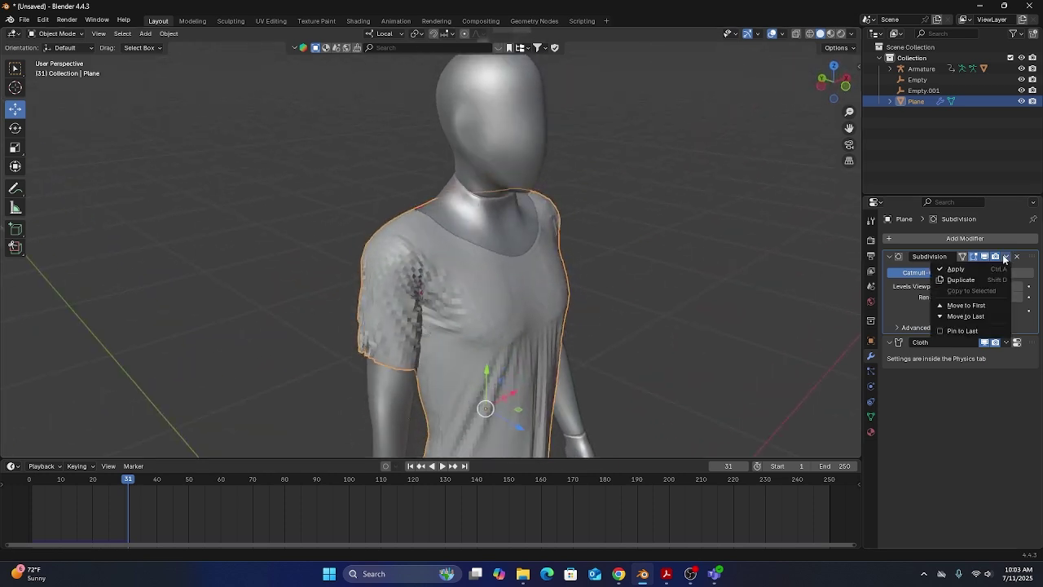
pyautogui.click(988, 270)
pyautogui.click(1006, 257)
pyautogui.click(980, 270)
# Look over the draped shirt on the mannequin and switch the shirt to Sculpt Mode
pyautogui.moveTo(505, 281); pyautogui.dragTo(442, 265, button='middle')
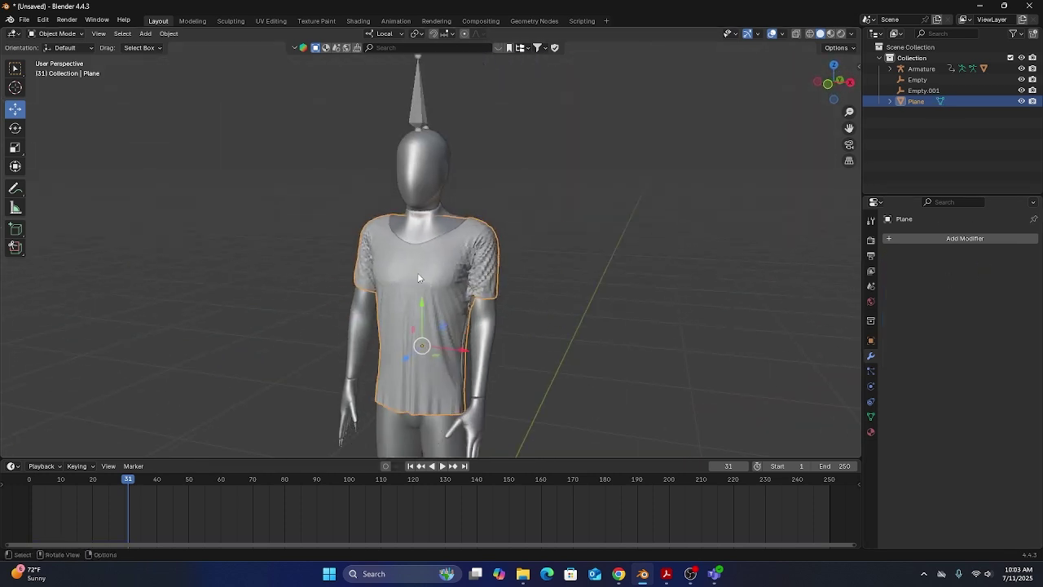
pyautogui.moveTo(257, 201); pyautogui.dragTo(272, 290, button='middle')
pyautogui.moveTo(357, 323)
pyautogui.mouseDown(button='middle')
pyautogui.moveTo(312, 323)
pyautogui.moveTo(417, 319)
pyautogui.moveTo(427, 285)
pyautogui.moveTo(391, 273)
pyautogui.mouseUp(button='middle')
pyautogui.scroll(2, 426, 285)
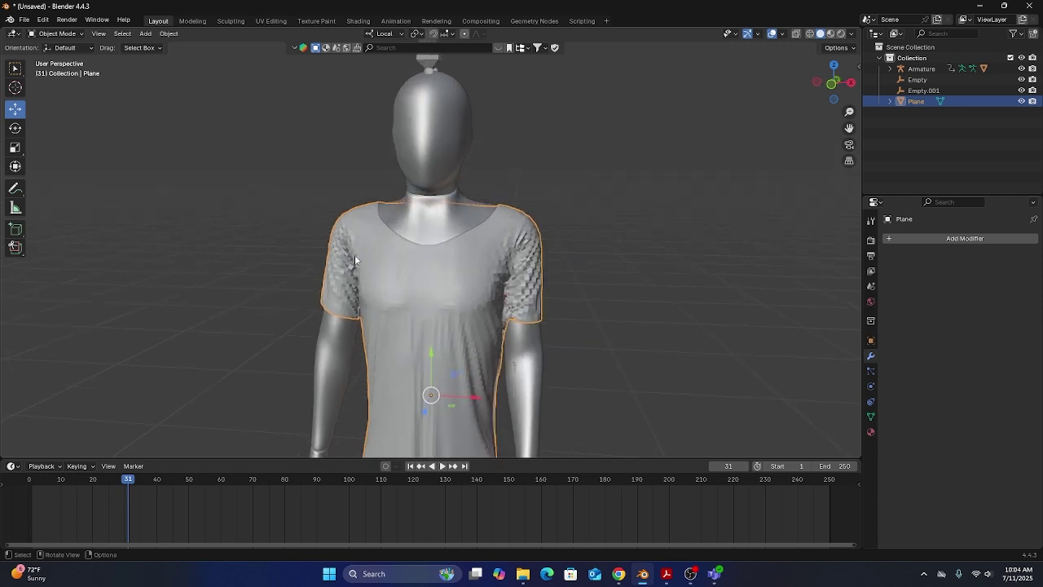
pyautogui.click(56, 34)
pyautogui.click(61, 70)
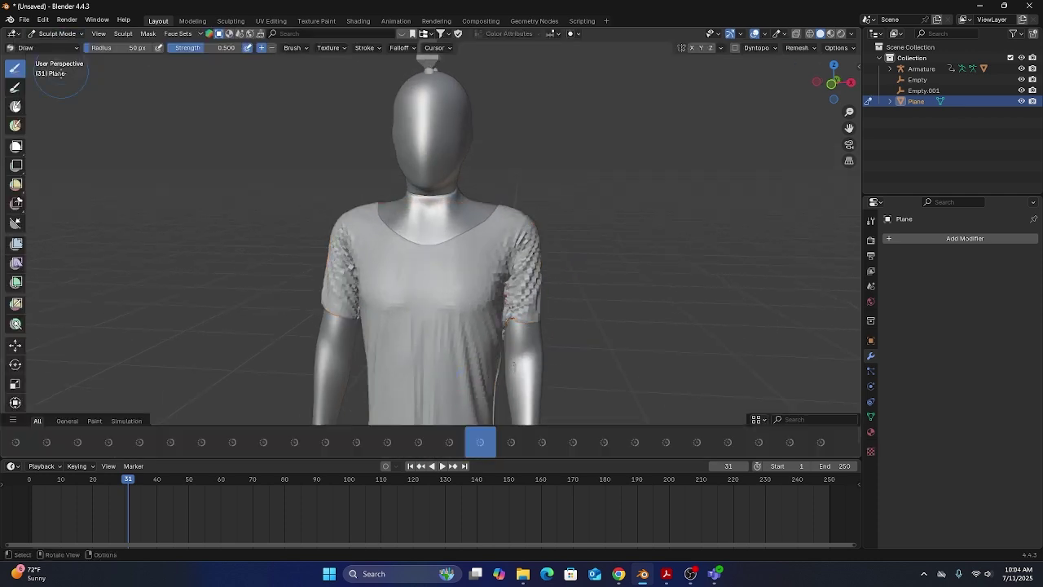
# Choose the Smooth brush and smooth the jagged underarm area of the shirt's sleeve from the back
pyautogui.click(788, 420)
pyautogui.write('smooth')
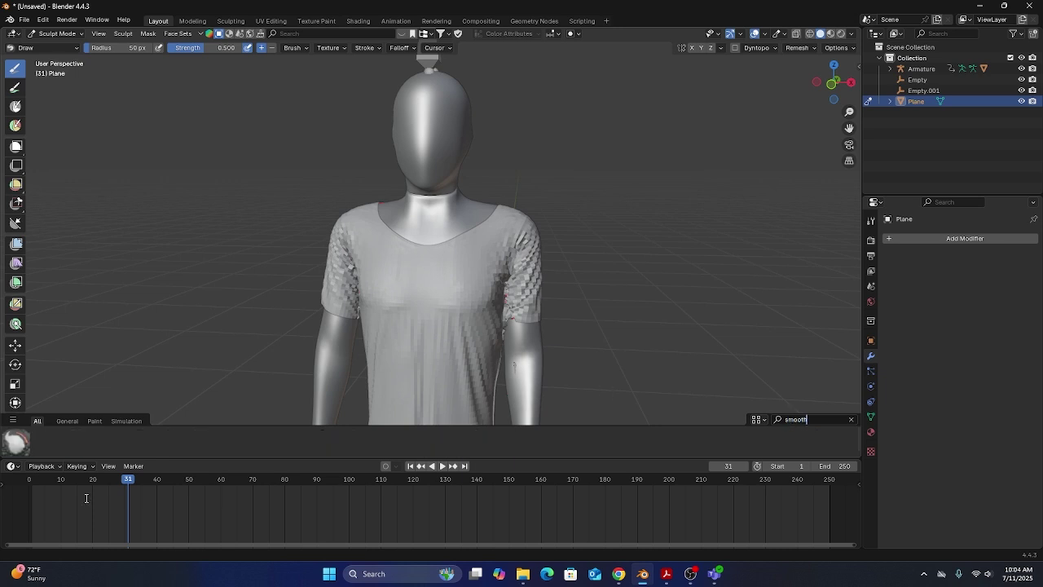
pyautogui.click(16, 442)
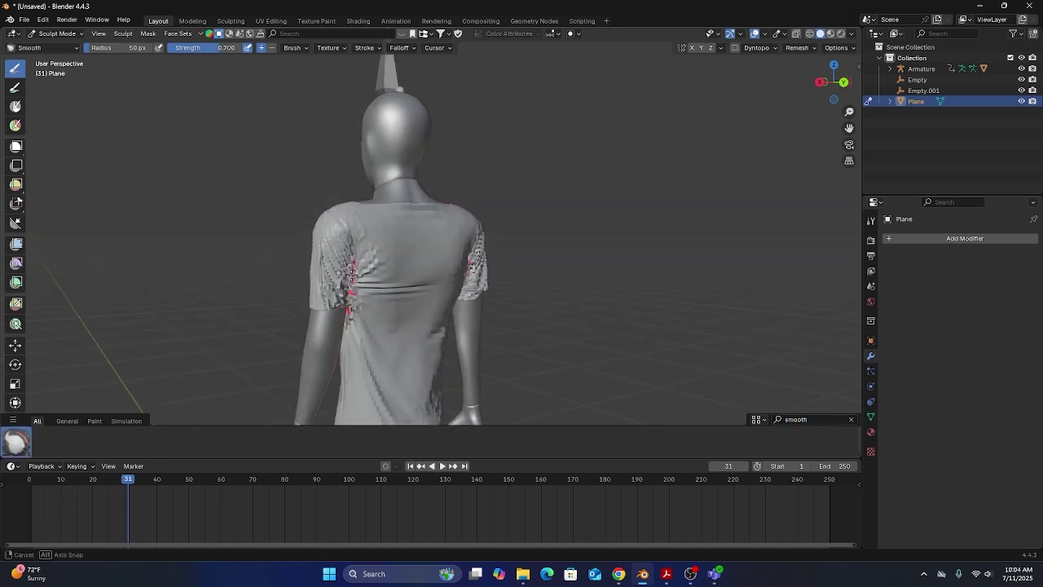
pyautogui.moveTo(353, 260); pyautogui.dragTo(347, 297)
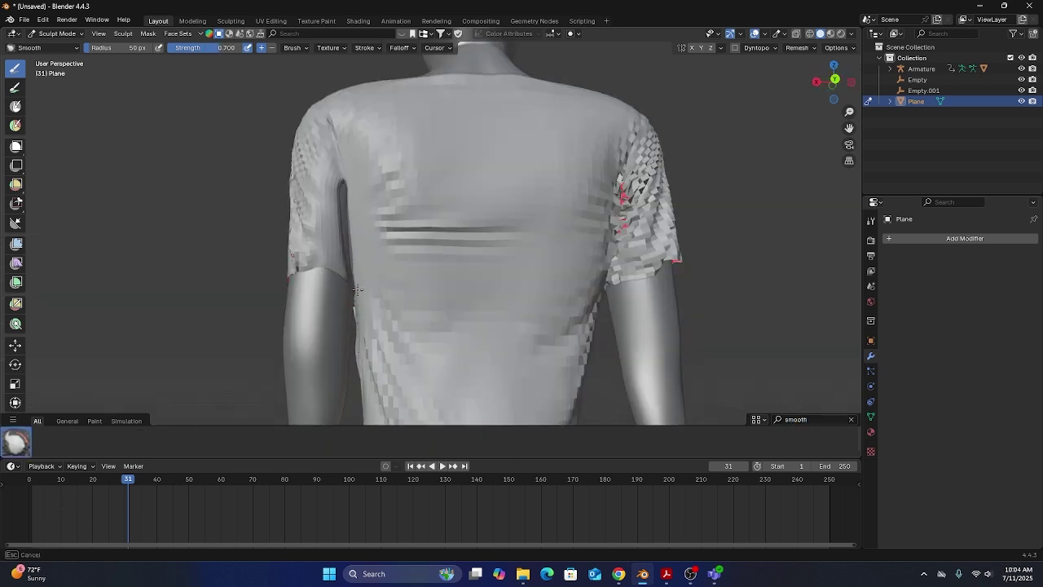
pyautogui.moveTo(314, 224)
pyautogui.mouseDown(button='middle')
pyautogui.moveTo(285, 168)
pyautogui.moveTo(422, 186)
pyautogui.moveTo(456, 163)
pyautogui.mouseUp(button='middle')
# Use the Grab brush to adjust the shirt's fabric at the back of the sleeve's underarm
pyautogui.keyDown('ctrl'); pyautogui.moveTo(456, 163); pyautogui.dragTo(449, 319, button='middle'); pyautogui.keyUp('ctrl')
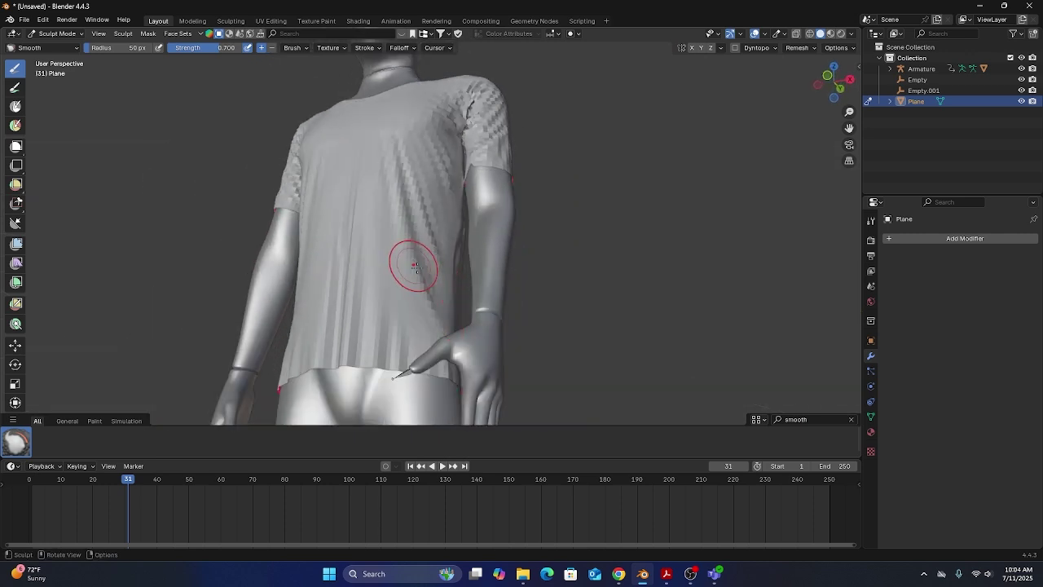
pyautogui.moveTo(430, 278); pyautogui.dragTo(407, 231, button='middle')
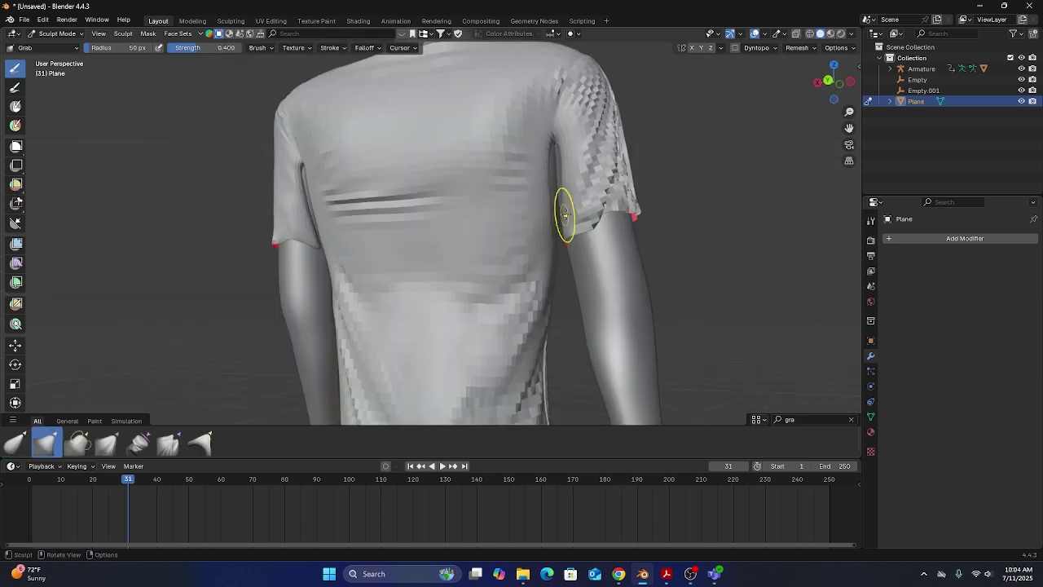
pyautogui.moveTo(565, 206); pyautogui.dragTo(562, 210)
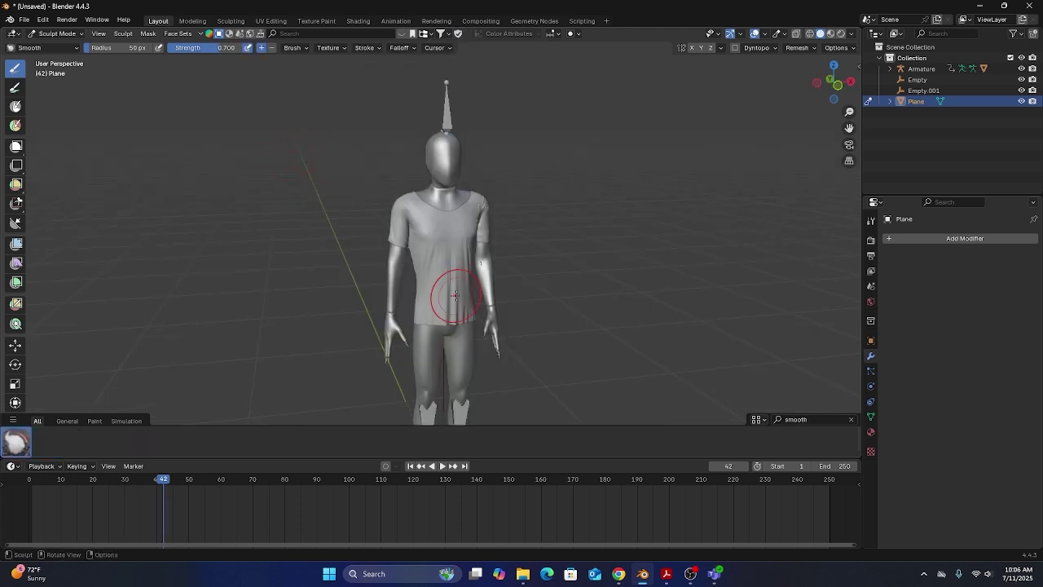
# Return the shirt to Object Mode, apply Shade Smooth to it, and check the smoothed surface
pyautogui.press('Tab')
pyautogui.click(148, 107)
pyautogui.click(54, 34)
pyautogui.click(51, 47)
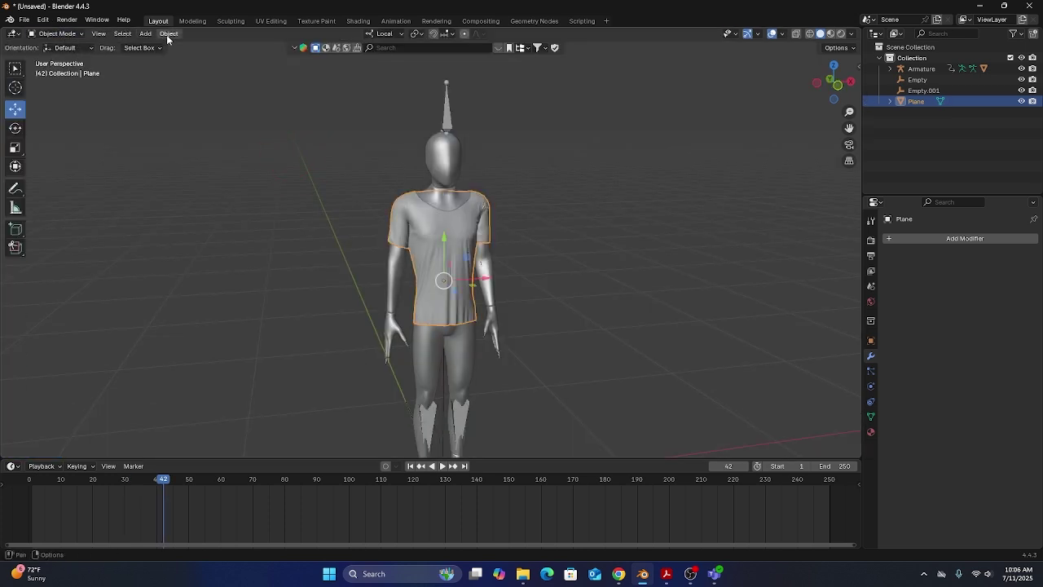
pyautogui.click(167, 35)
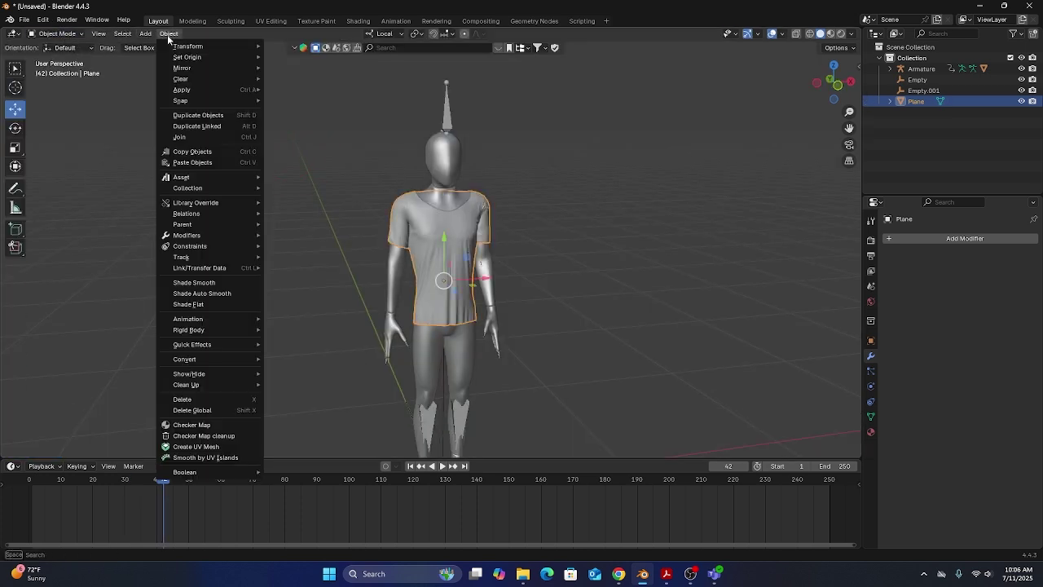
pyautogui.click(223, 282)
pyautogui.scroll(7, 512, 210)
pyautogui.moveTo(512, 209); pyautogui.dragTo(503, 259, button='middle')
pyautogui.scroll(-4, 588, 244)
pyautogui.click(551, 324)
pyautogui.scroll(4, 456, 285)
pyautogui.moveTo(550, 324); pyautogui.dragTo(415, 282, button='middle')
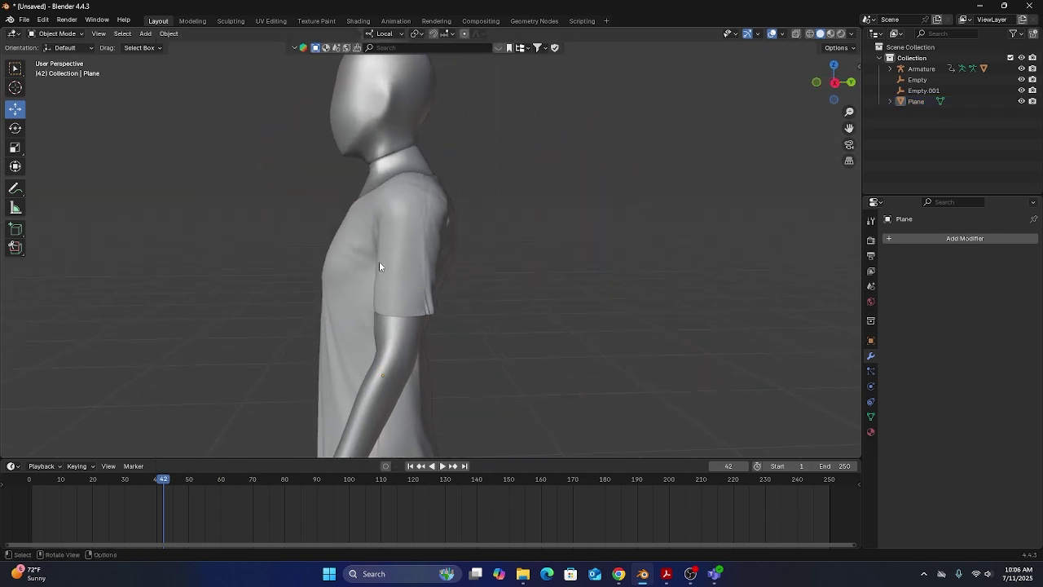
# Put the shirt back in Sculpt Mode and smooth the side and hem of its sleeve
pyautogui.click(379, 261)
pyautogui.click(55, 33)
pyautogui.click(55, 71)
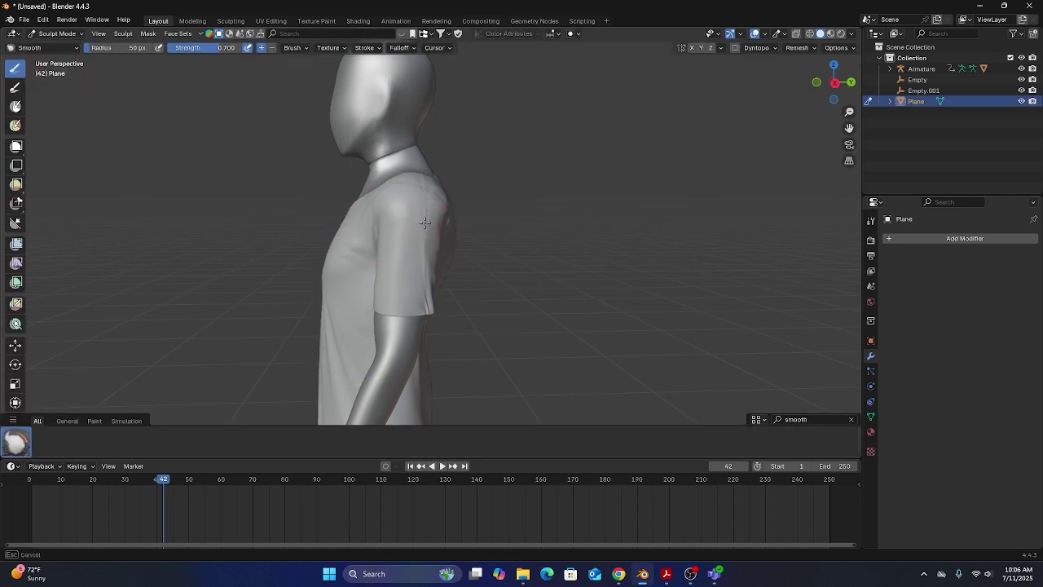
pyautogui.moveTo(425, 224); pyautogui.dragTo(423, 275)
pyautogui.moveTo(424, 312); pyautogui.dragTo(428, 303)
# Search the brushes for "dra" and choose the Draw Sharp brush
pyautogui.click(809, 419)
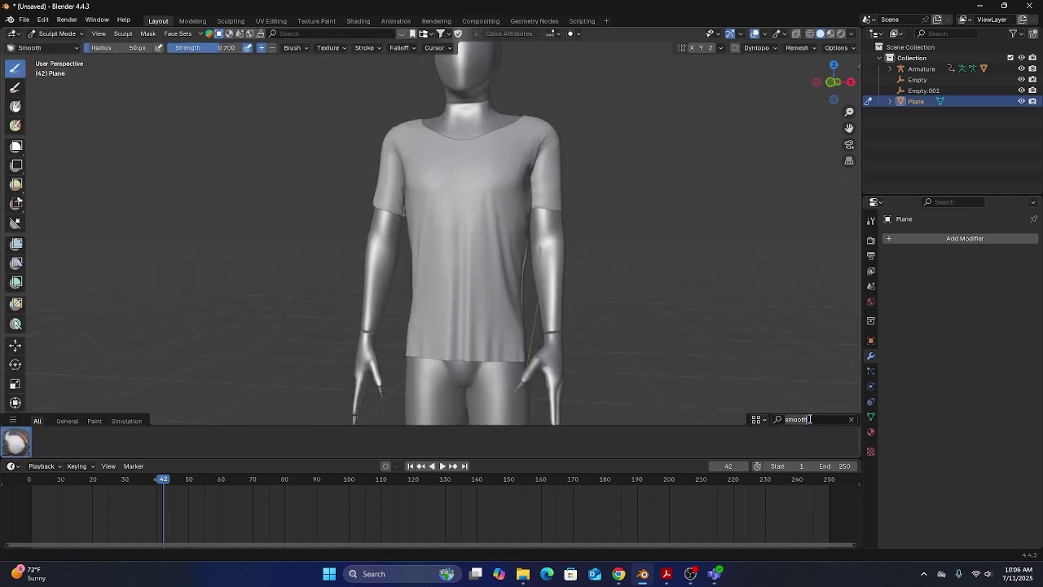
pyautogui.press('BackSpace')
pyautogui.press('BackSpace')
pyautogui.press('BackSpace')
pyautogui.press('BackSpace')
pyautogui.press('BackSpace')
pyautogui.press('BackSpace')
pyautogui.write('dra')
pyautogui.click(78, 444)
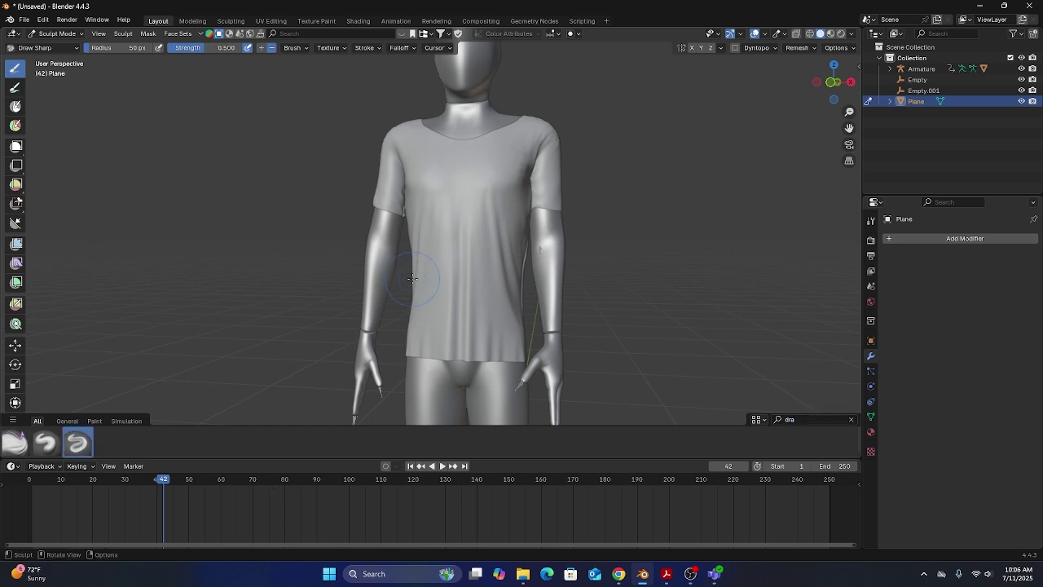
# Set the Draw Sharp brush to radius 34 px and strength 0.450, and carve fold creases into the shirt's lower front
pyautogui.moveTo(418, 280); pyautogui.dragTo(449, 291, button='middle')
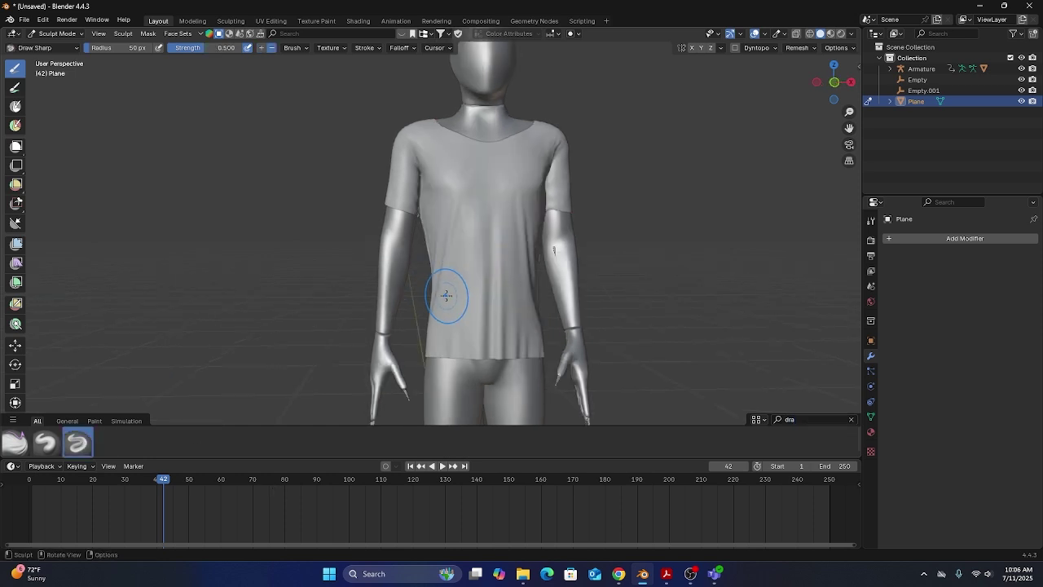
pyautogui.moveTo(208, 48); pyautogui.dragTo(184, 47)
pyautogui.moveTo(496, 320); pyautogui.dragTo(496, 320)
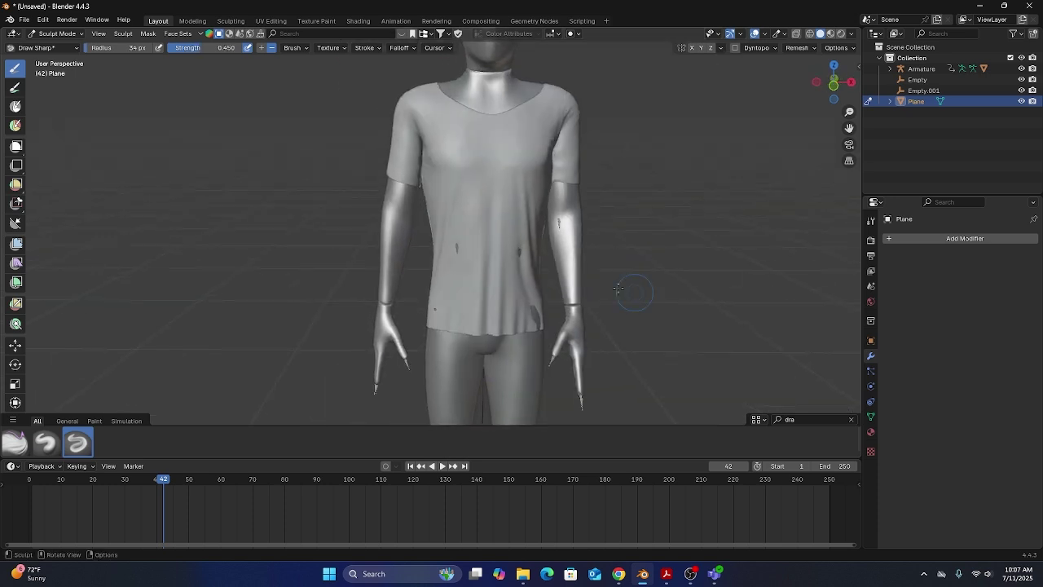
pyautogui.scroll(2, 489, 214)
pyautogui.moveTo(477, 253); pyautogui.dragTo(516, 233, button='middle')
pyautogui.scroll(2, 509, 229)
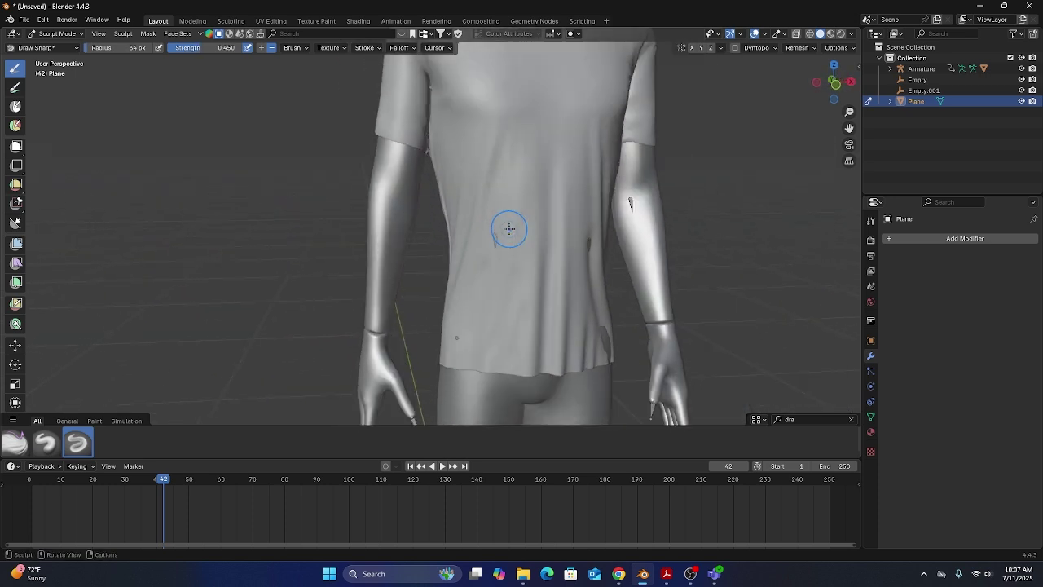
# Switch the shirt back to Object Mode and reselect it after checking the mannequin
pyautogui.click(55, 34)
pyautogui.click(51, 52)
pyautogui.scroll(-4, 287, 168)
pyautogui.click(662, 272)
pyautogui.moveTo(662, 271); pyautogui.dragTo(504, 268, button='middle')
pyautogui.click(505, 205)
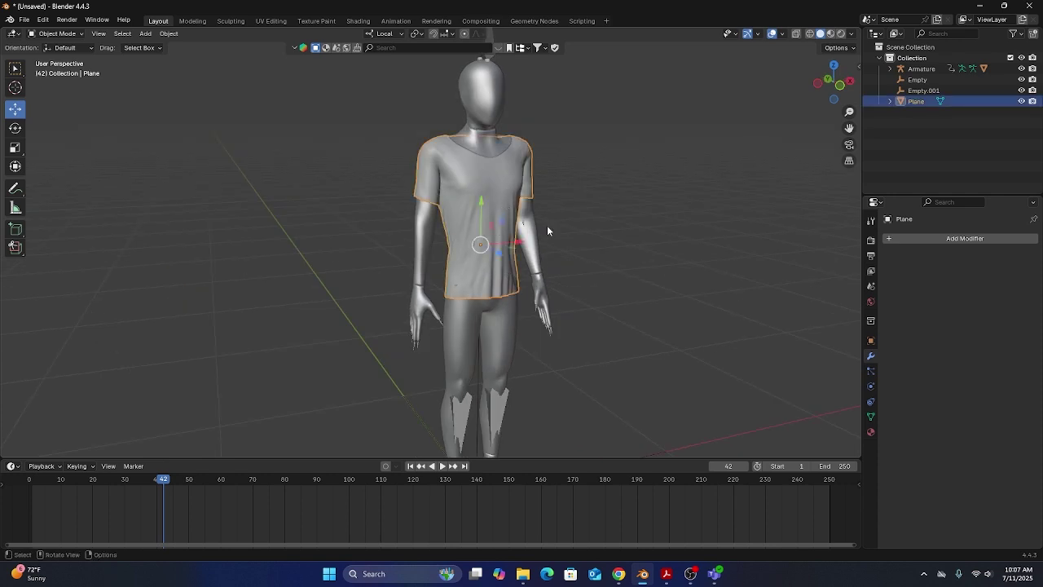
# Add a Solidify modifier to the shirt
pyautogui.moveTo(563, 229); pyautogui.dragTo(530, 220, button='middle')
pyautogui.click(970, 238)
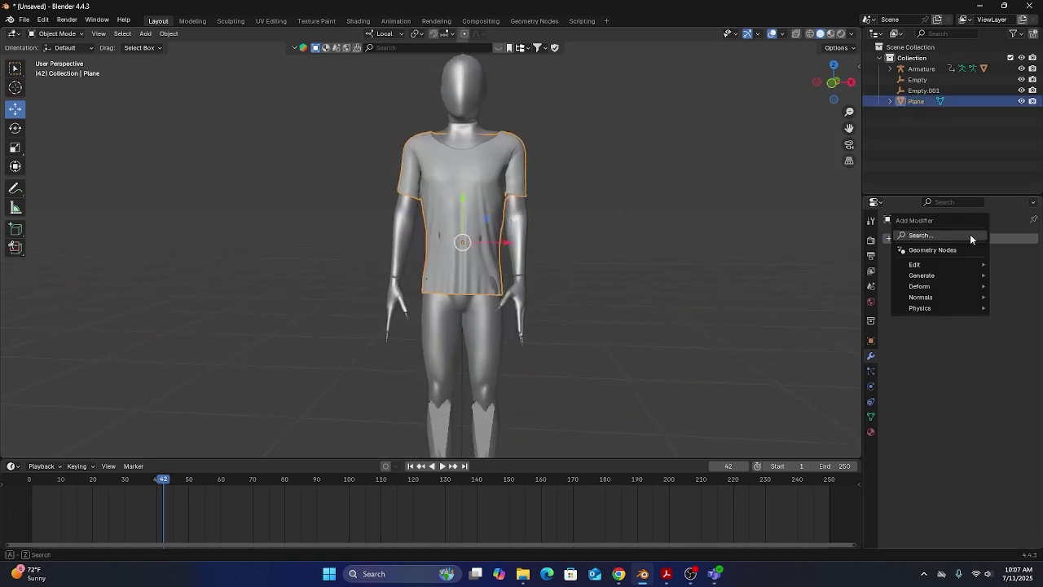
pyautogui.click(970, 235)
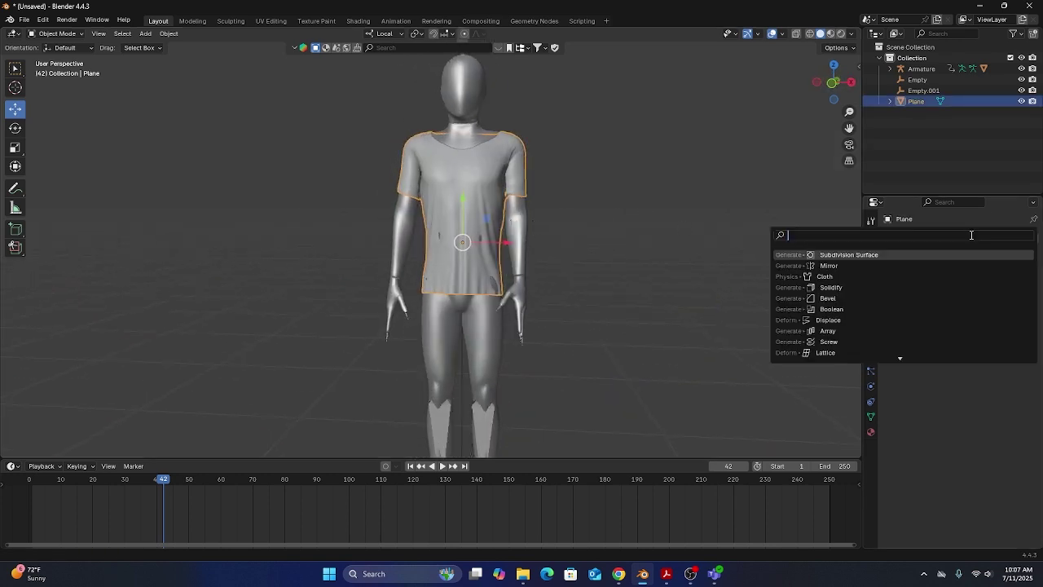
pyautogui.write('soli')
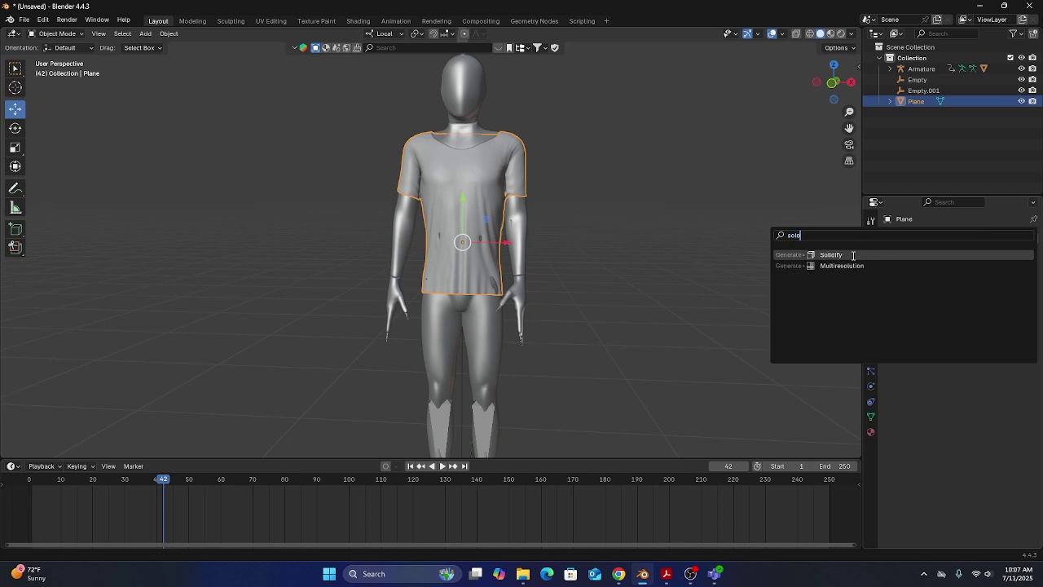
pyautogui.click(853, 256)
# Try a Solidify thickness of -0.01 m on the shirt and inspect its lower hem
pyautogui.moveTo(394, 254); pyautogui.dragTo(712, 271, button='middle')
pyautogui.scroll(4, 532, 269)
pyautogui.scroll(2, 665, 266)
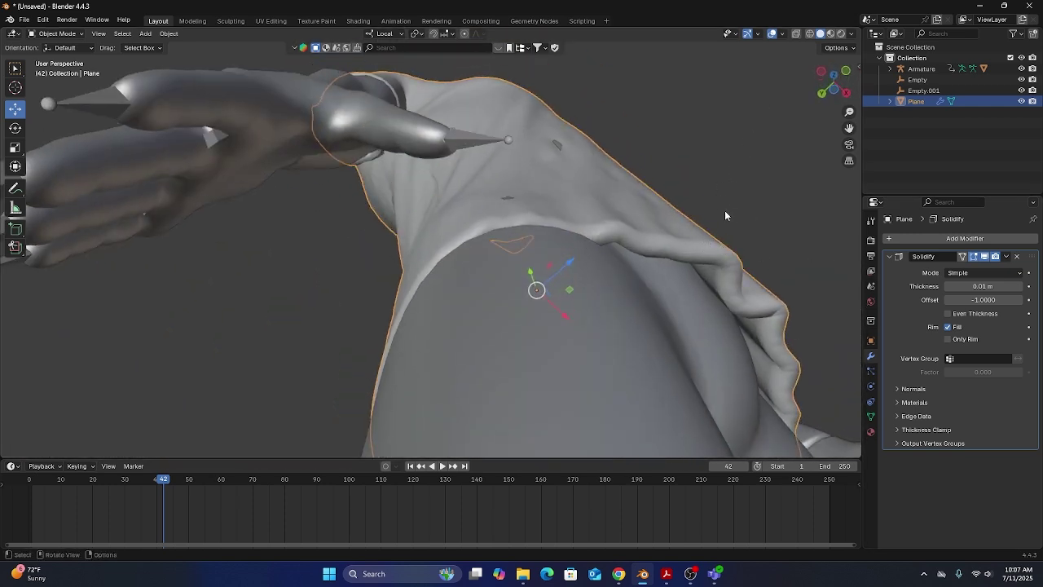
pyautogui.moveTo(725, 215); pyautogui.dragTo(552, 230, button='middle')
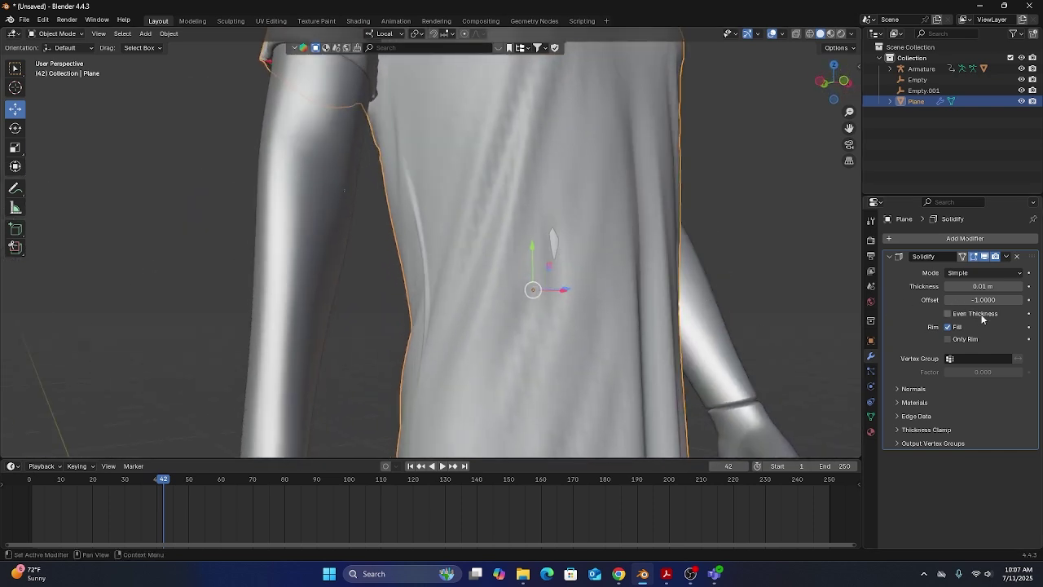
pyautogui.moveTo(983, 286)
pyautogui.mouseDown()
pyautogui.moveTo(1007, 286)
pyautogui.moveTo(976, 286)
pyautogui.mouseUp()
pyautogui.moveTo(575, 375); pyautogui.dragTo(563, 340, button='middle')
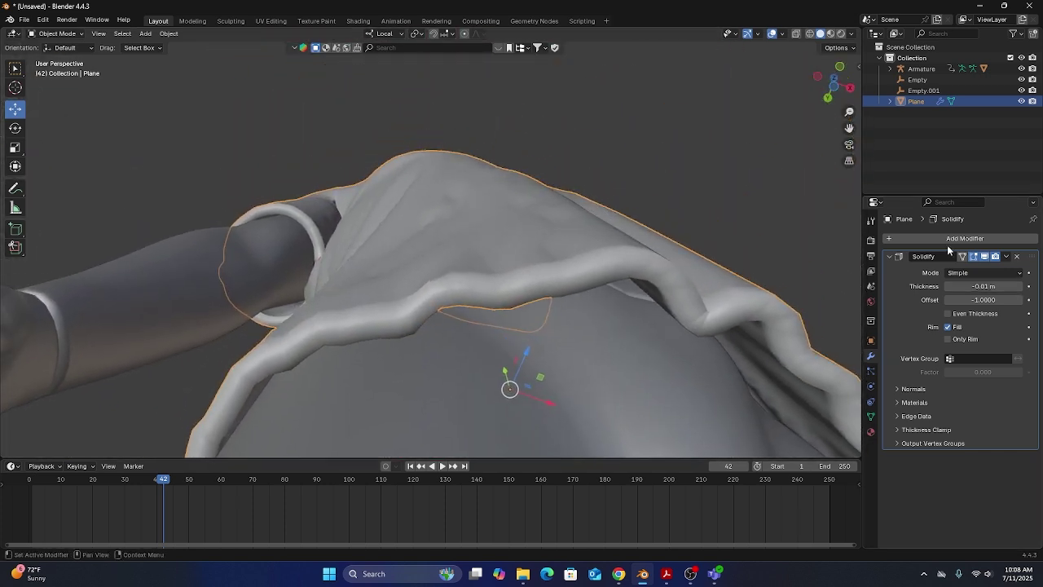
# Set the Solidify thickness to -0.001 m and check the shirt's front
pyautogui.click(971, 286)
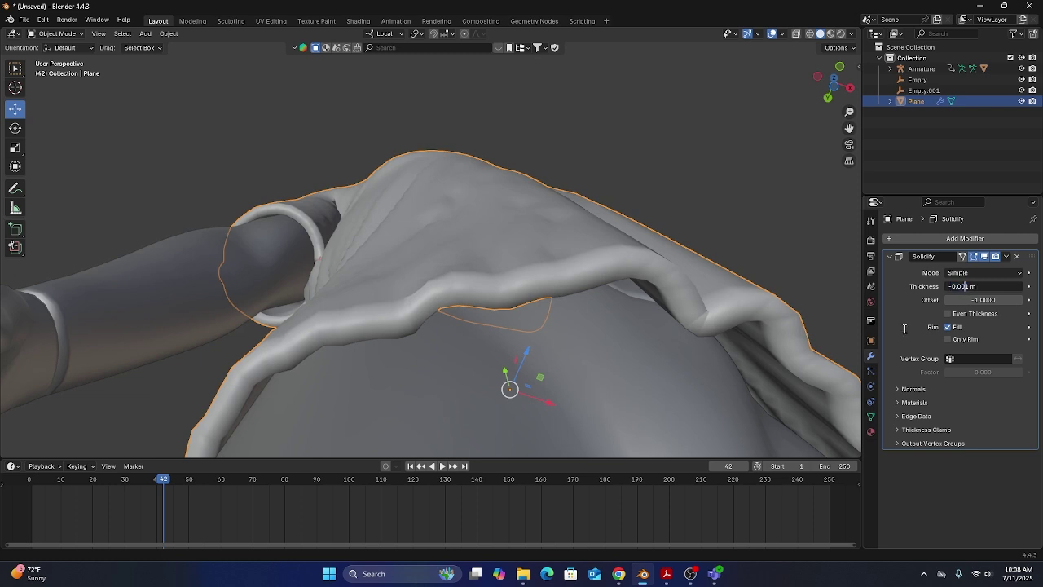
pyautogui.press('Return')
pyautogui.moveTo(660, 283); pyautogui.dragTo(479, 256, button='middle')
pyautogui.moveTo(636, 251); pyautogui.dragTo(381, 287, button='middle')
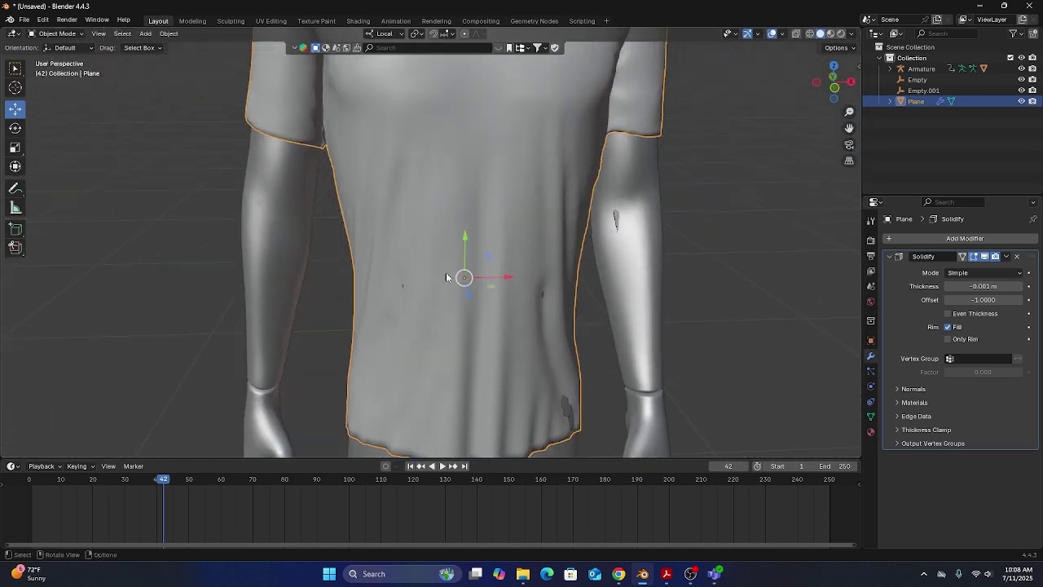
# In Sculpt Mode, use the Grab brush at radius 61 px to pull the shirt's front outward where the body pokes through
pyautogui.click(57, 33)
pyautogui.click(59, 70)
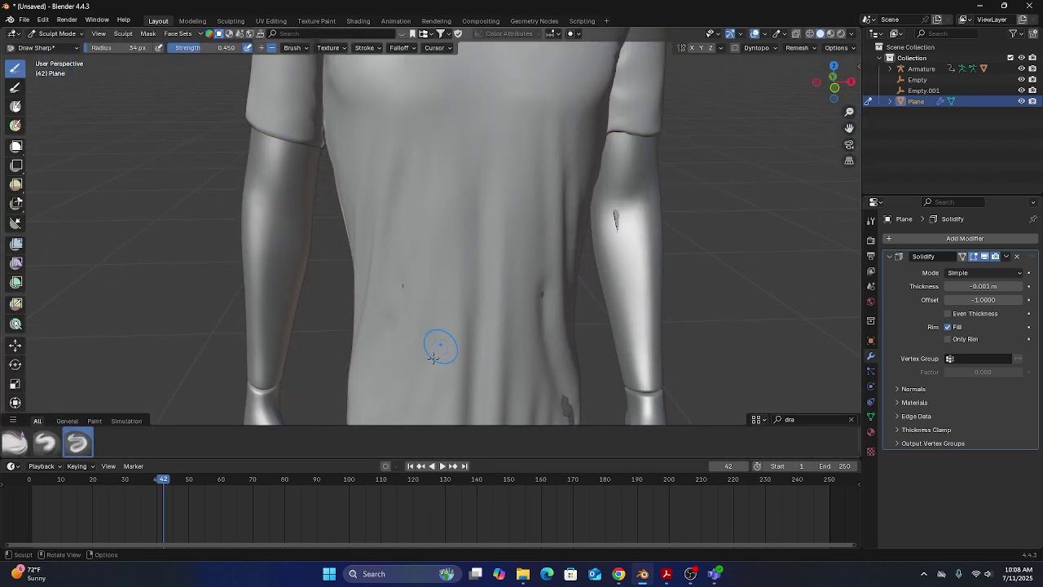
pyautogui.write('gr')
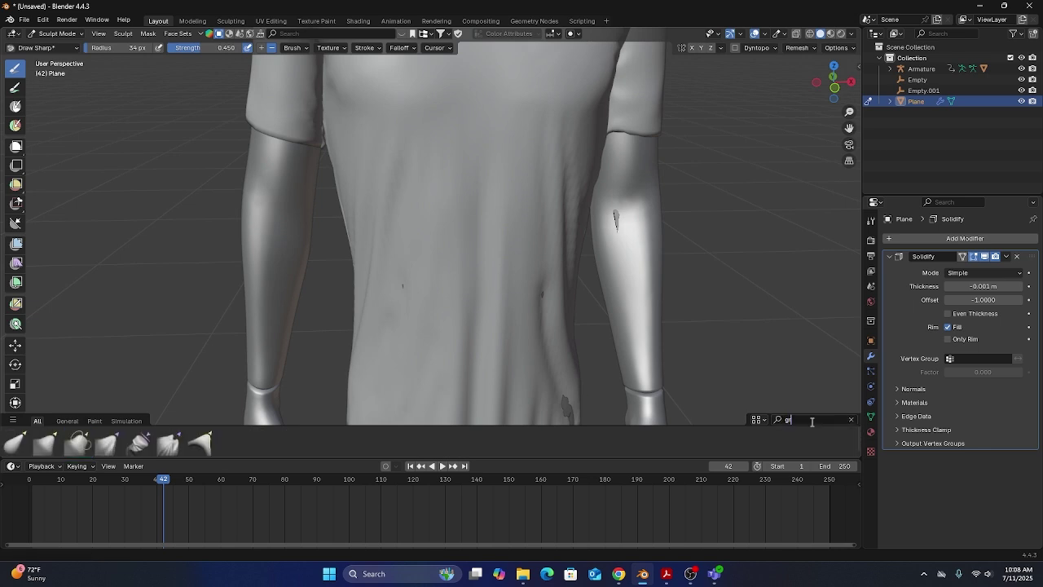
pyautogui.click(42, 448)
pyautogui.moveTo(659, 296); pyautogui.dragTo(556, 296, button='middle')
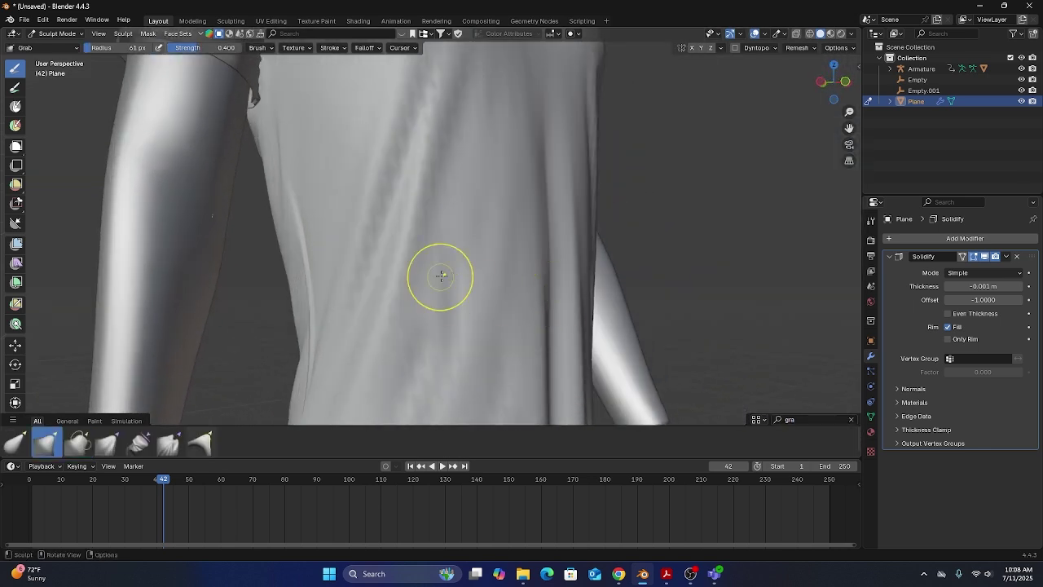
pyautogui.moveTo(445, 277); pyautogui.dragTo(461, 281)
pyautogui.moveTo(462, 285); pyautogui.dragTo(524, 286, button='middle')
pyautogui.moveTo(524, 286); pyautogui.dragTo(509, 279)
# Examine the finished shirt on the mannequin from all sides, including the folds, sleeves and hem
pyautogui.scroll(-6, 508, 278)
pyautogui.moveTo(509, 279); pyautogui.dragTo(126, 95, button='middle')
pyautogui.moveTo(481, 346)
pyautogui.mouseDown(button='middle')
pyautogui.moveTo(530, 349)
pyautogui.moveTo(472, 350)
pyautogui.moveTo(531, 350)
pyautogui.moveTo(587, 308)
pyautogui.moveTo(340, 286)
pyautogui.moveTo(398, 285)
pyautogui.mouseUp(button='middle')
pyautogui.scroll(2, 472, 349)
pyautogui.scroll(-5, 588, 308)
pyautogui.scroll(3, 402, 285)
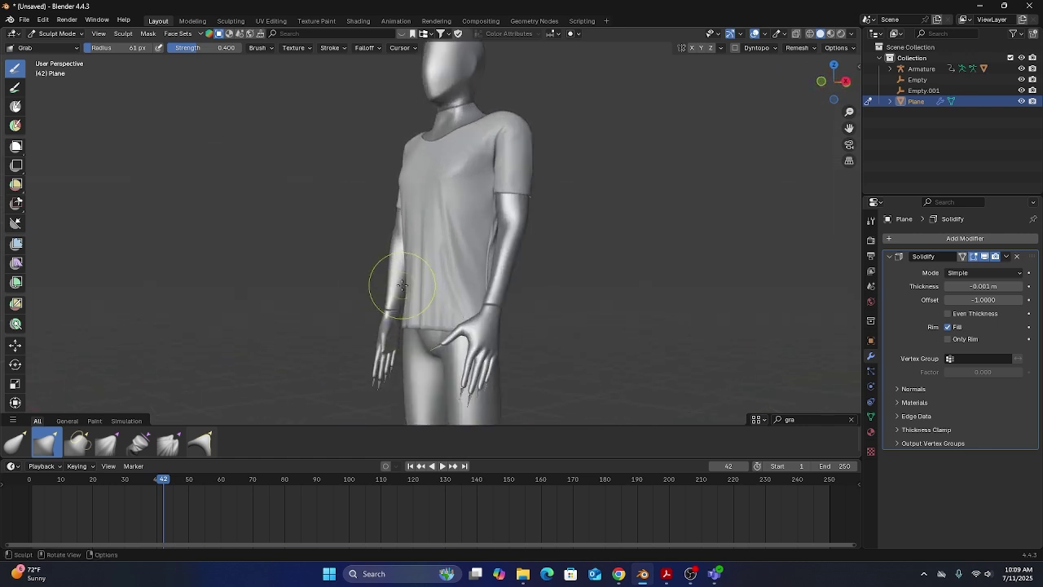
pyautogui.moveTo(356, 277); pyautogui.dragTo(478, 303, button='middle')
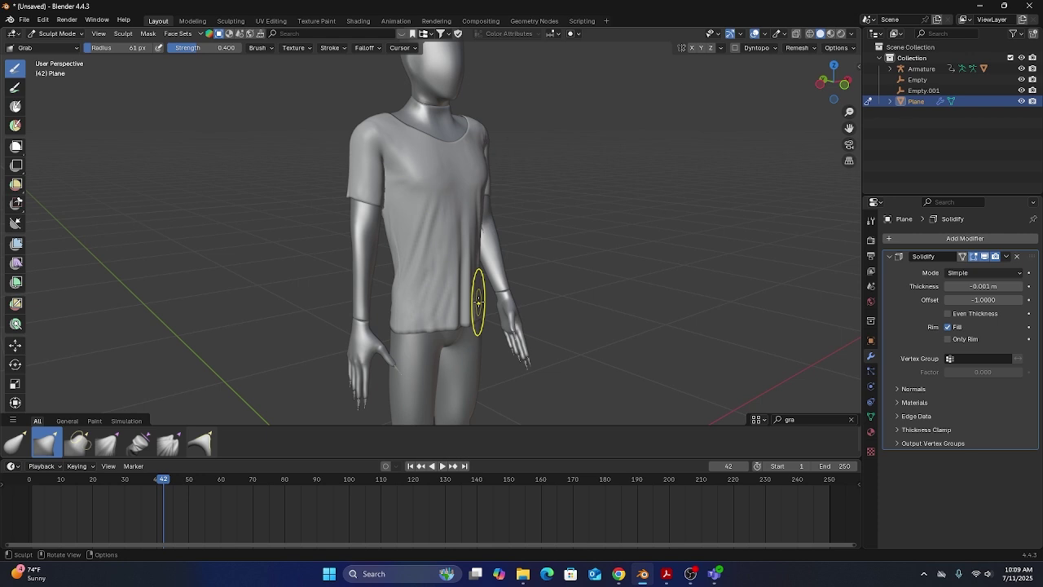
pyautogui.moveTo(479, 302); pyautogui.dragTo(432, 291, button='middle')
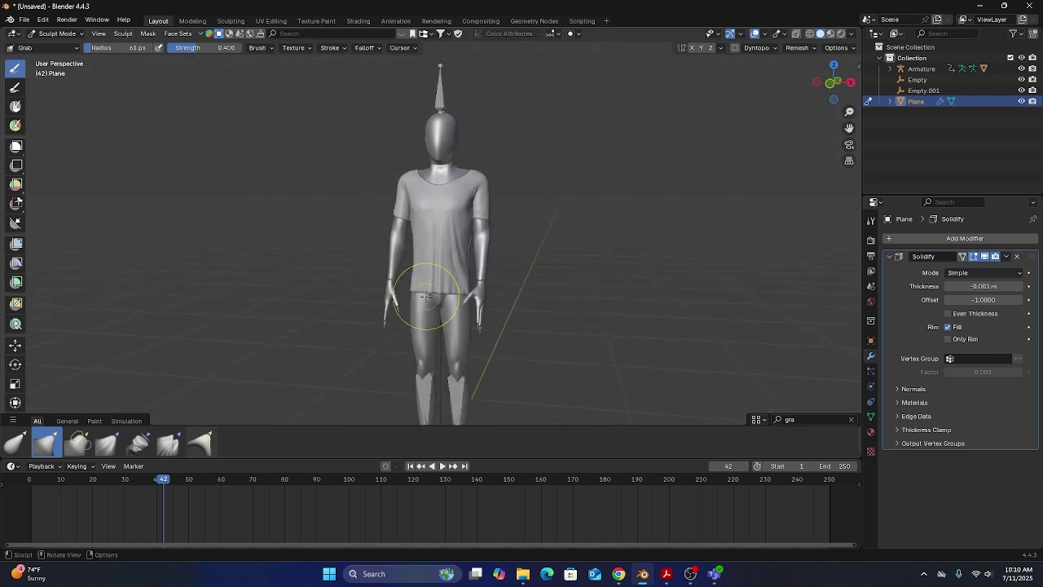